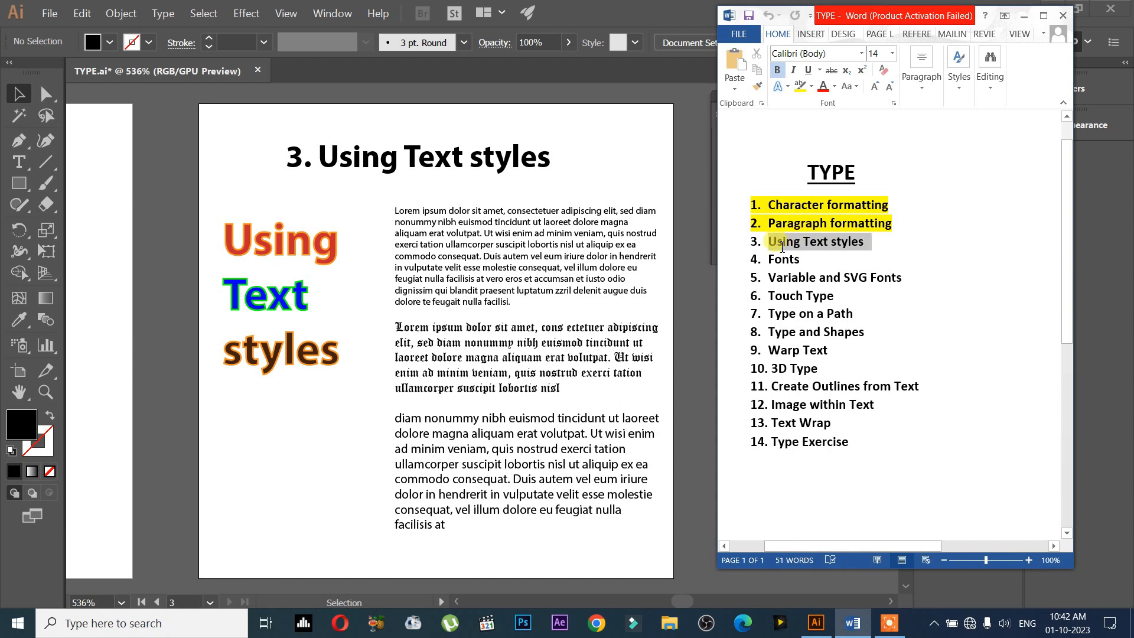
Step: Highlight the third topic, "Using Text styles", in bright green in the Word topic list and return to the Illustrator document
left_click(878, 247)
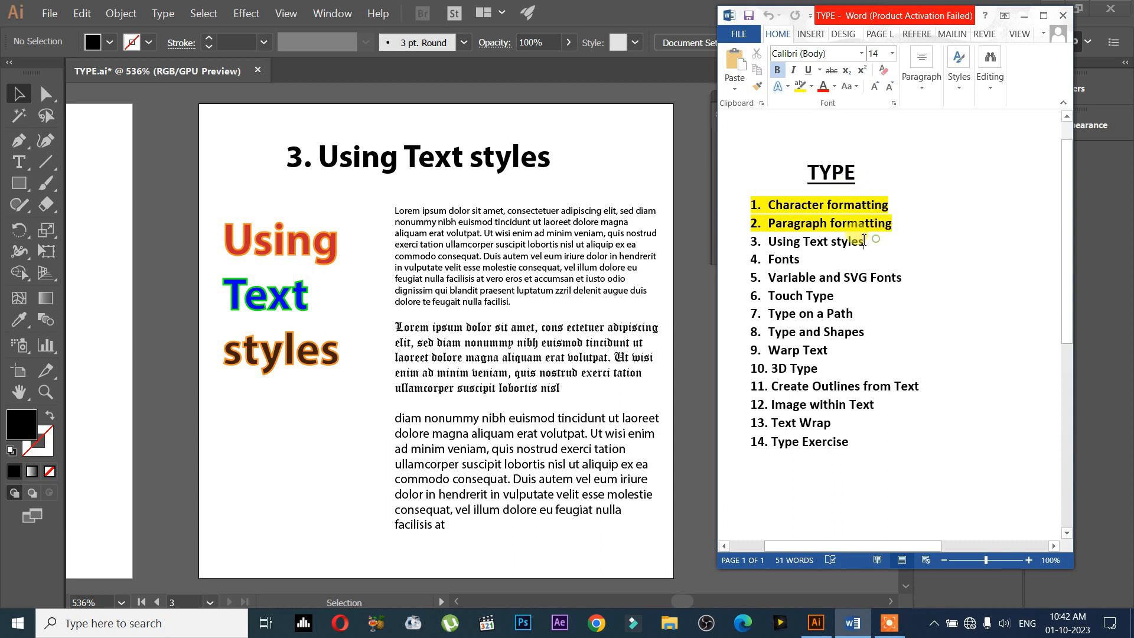
left_click_drag(864, 242, 778, 236)
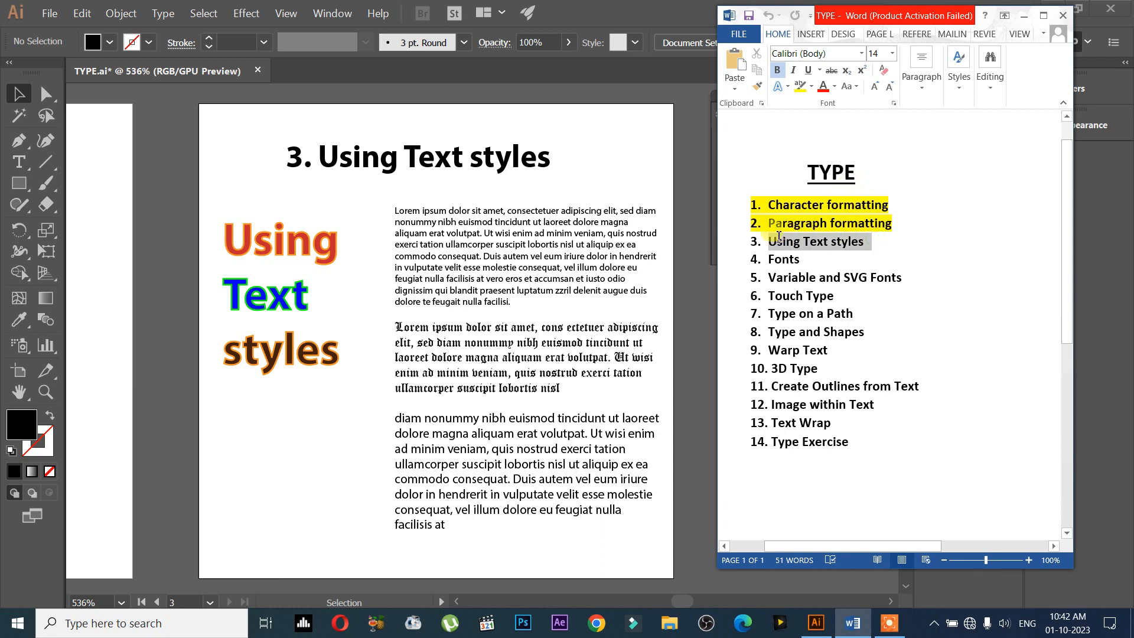
left_click(810, 89)
left_click(826, 109)
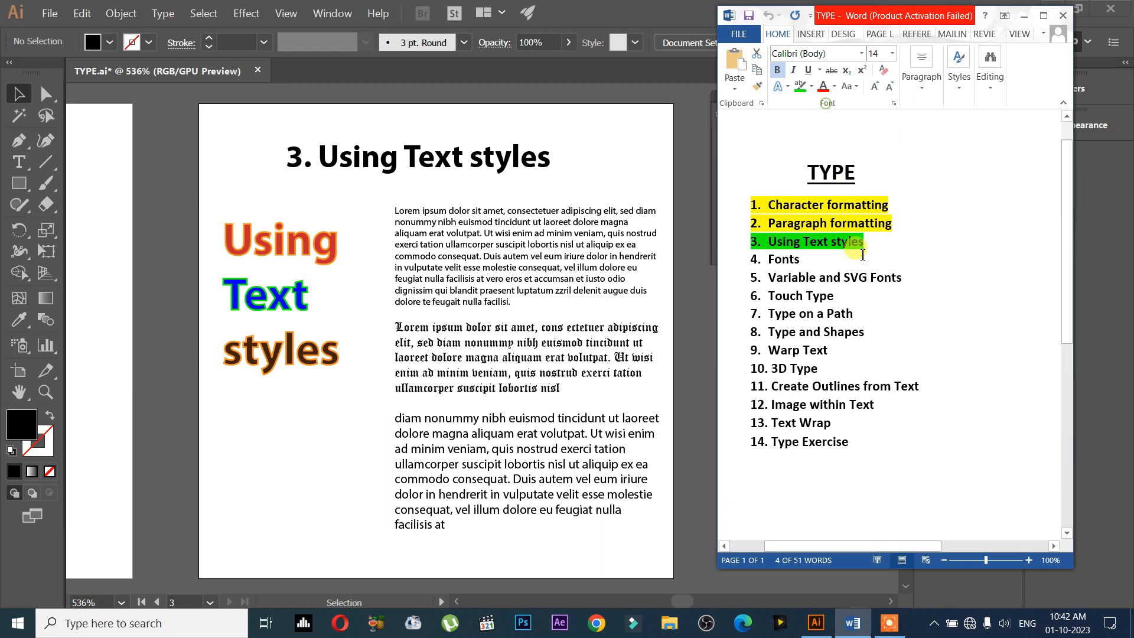
left_click(872, 278)
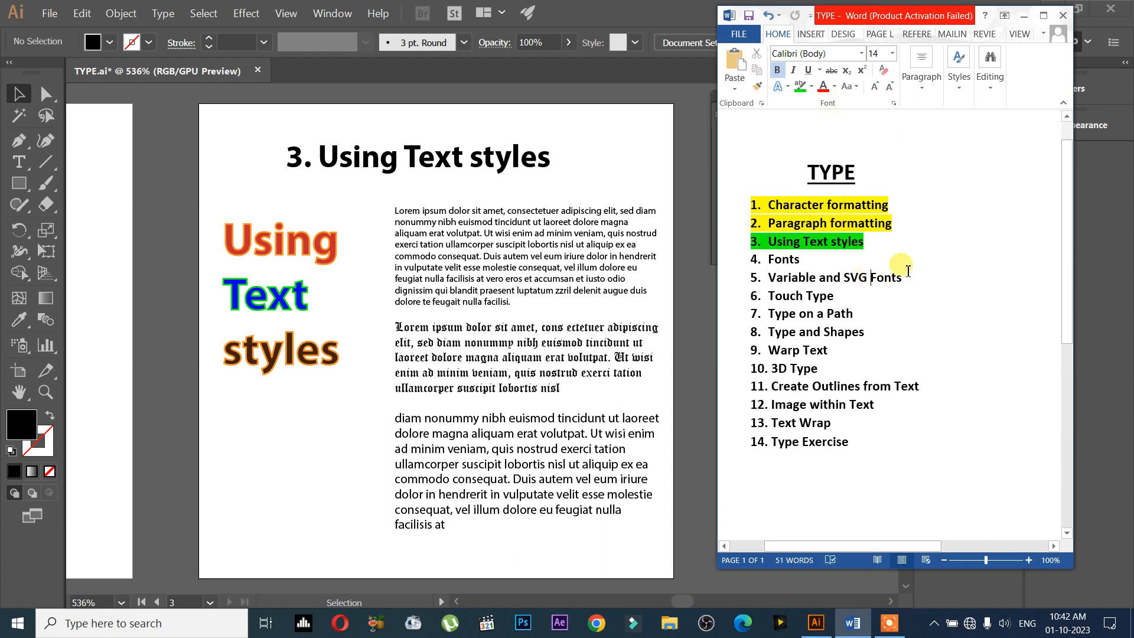
left_click(1023, 16)
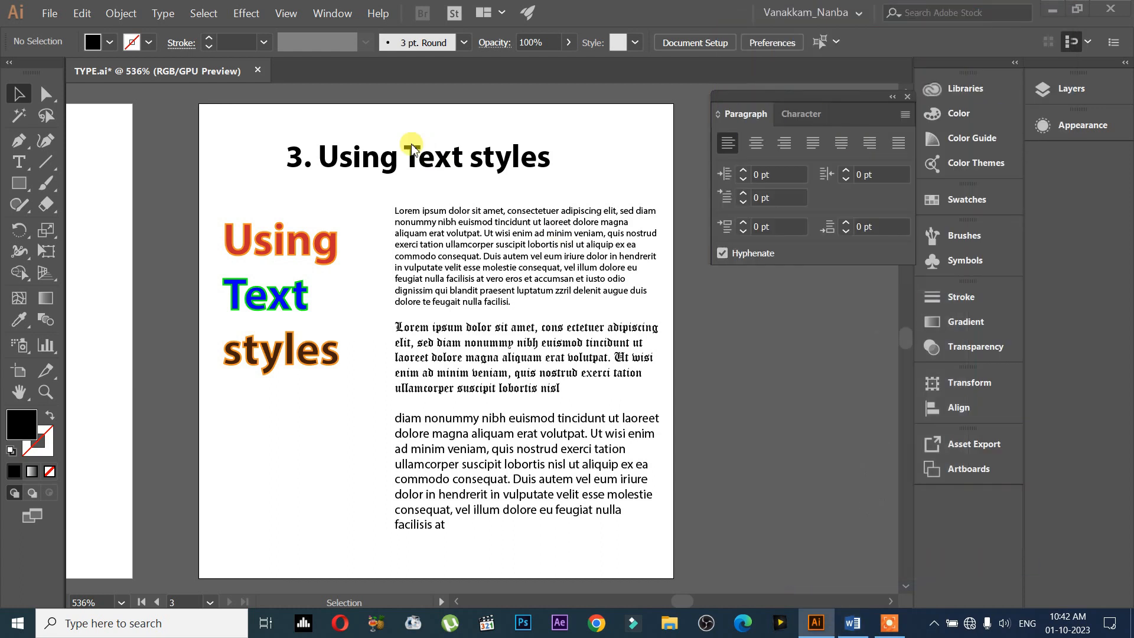
Step: Look over the Paragraph formatting and Character formatting artboards and return to the Using Text styles artboard
left_click(433, 158)
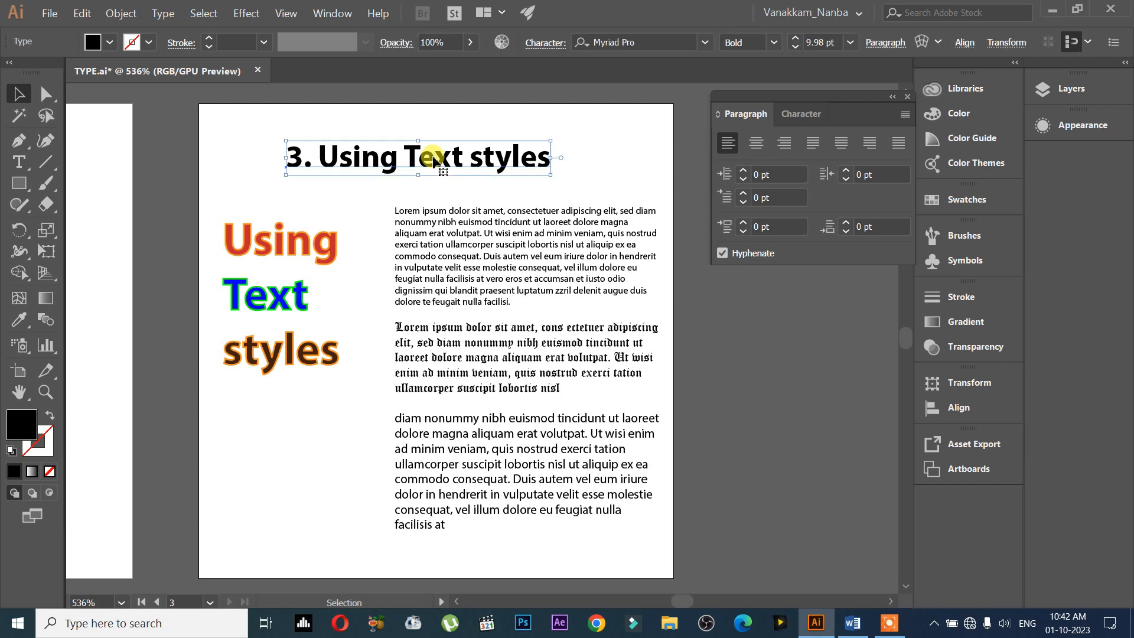
left_click(367, 201)
key("space")
left_click_drag(279, 304, 431, 315)
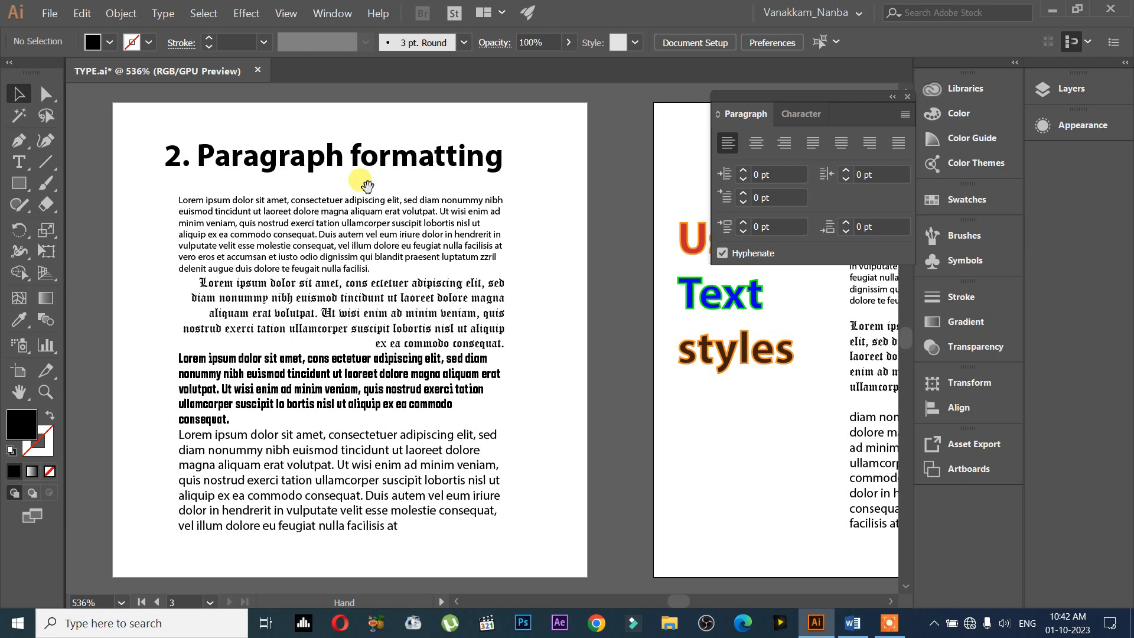
left_click_drag(245, 471, 367, 431)
left_click_drag(226, 415, 509, 416)
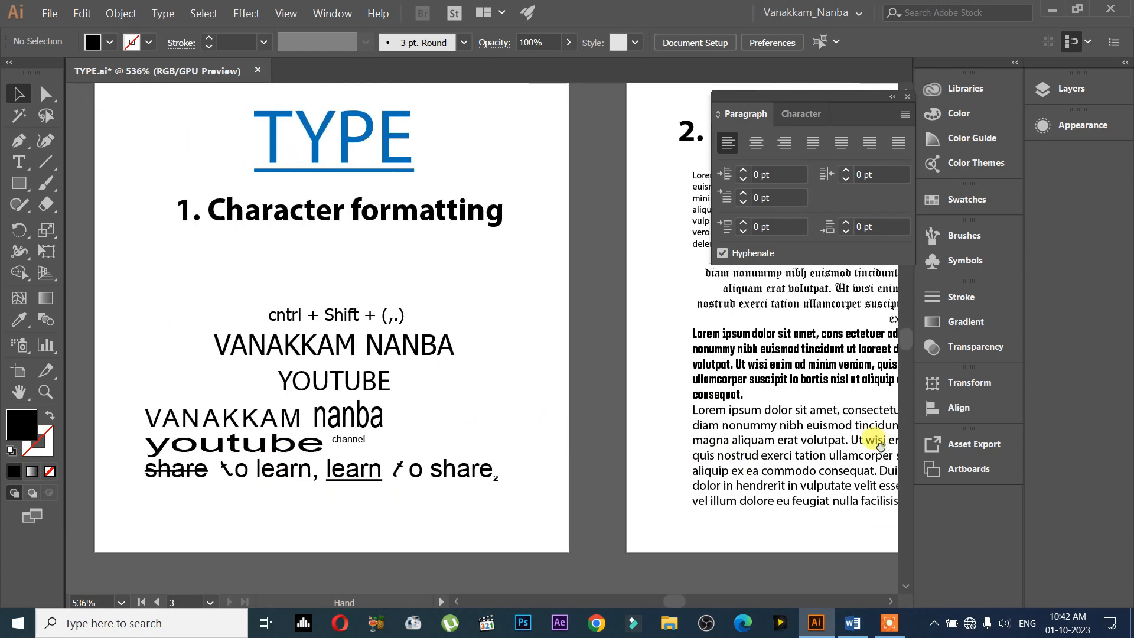
left_click_drag(904, 433, 677, 466)
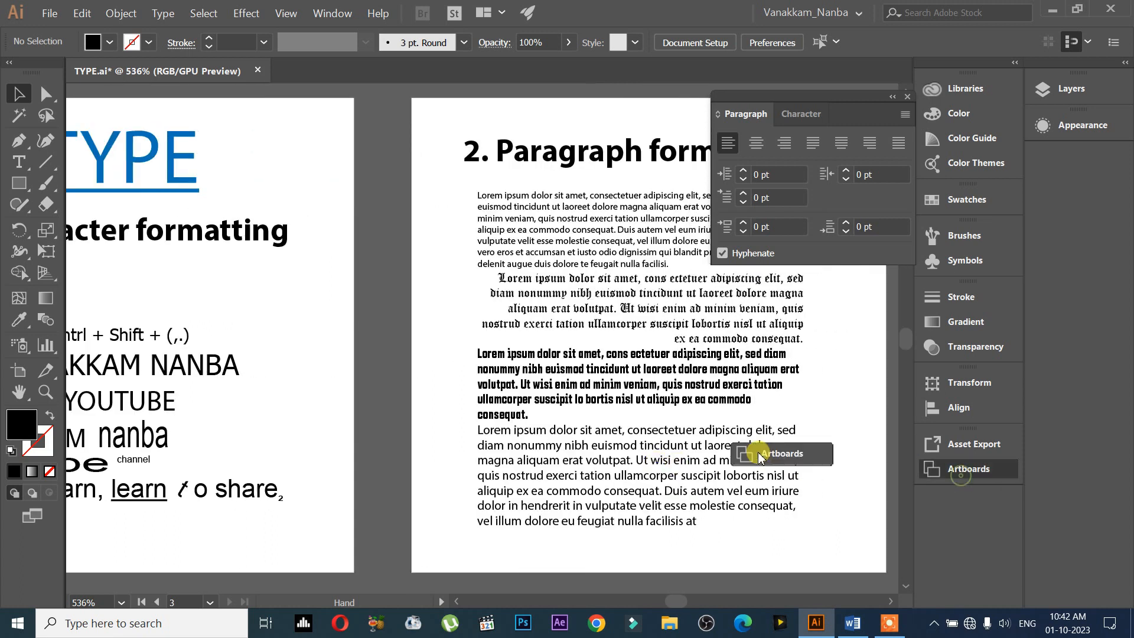
left_click_drag(746, 448, 608, 430)
left_click_drag(743, 435, 440, 411)
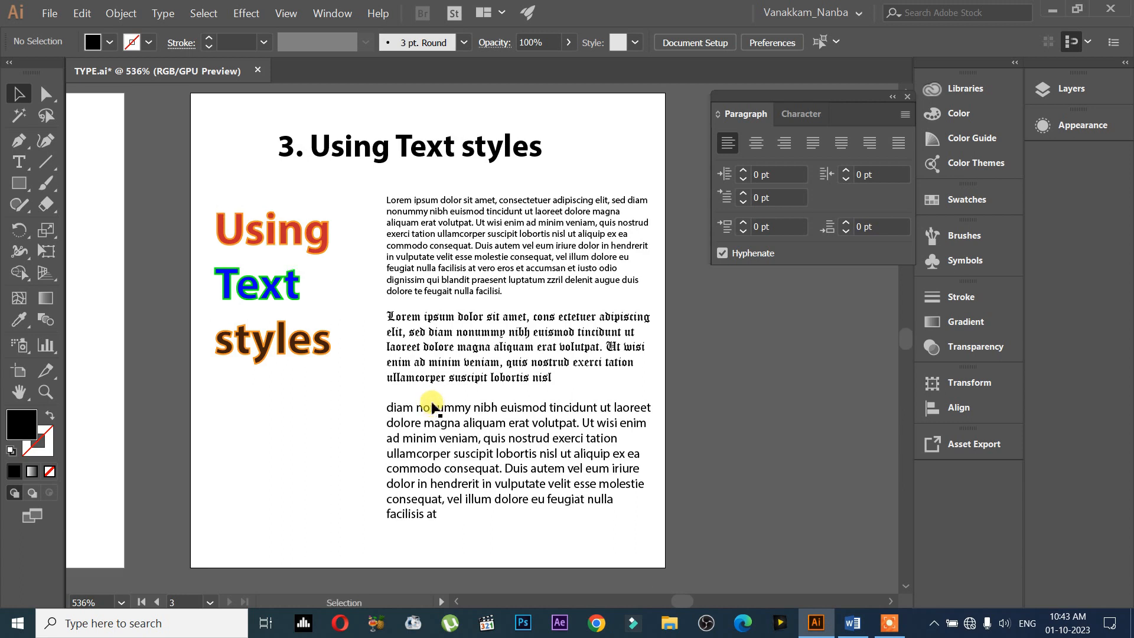
Step: Duplicate the "3. Using Text styles" heading below the coloured words and give the copy's word "Using" an orange stroke and RGB Blue fill
left_click(291, 293)
left_click_drag(373, 141, 320, 447)
key("t")
triple_click(320, 447)
left_click_drag(254, 431, 327, 431)
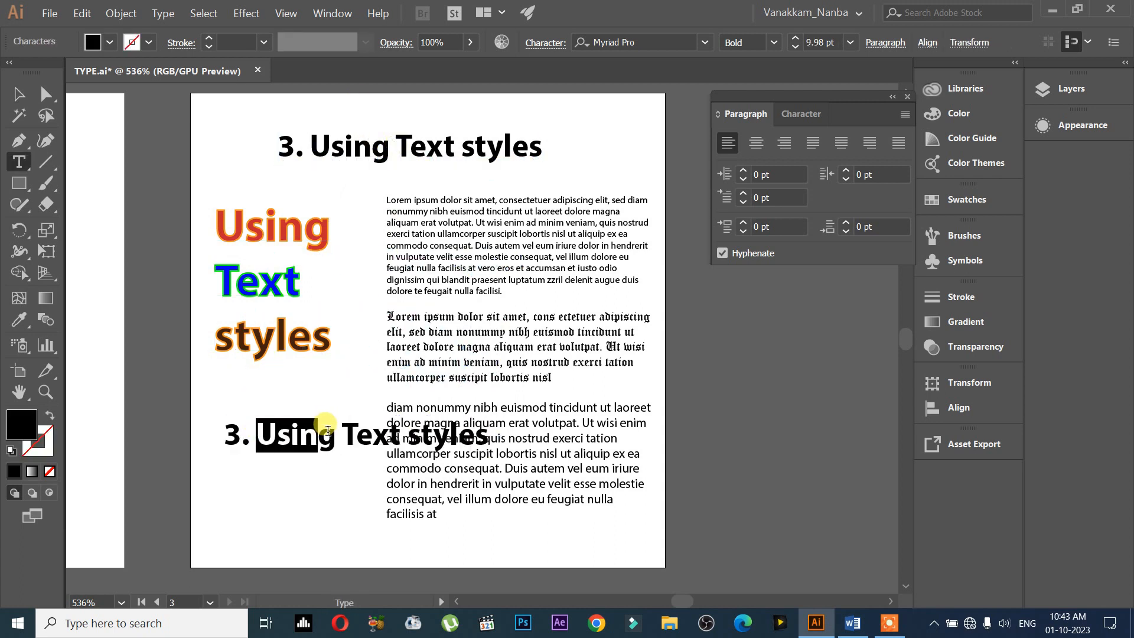
left_click(155, 47)
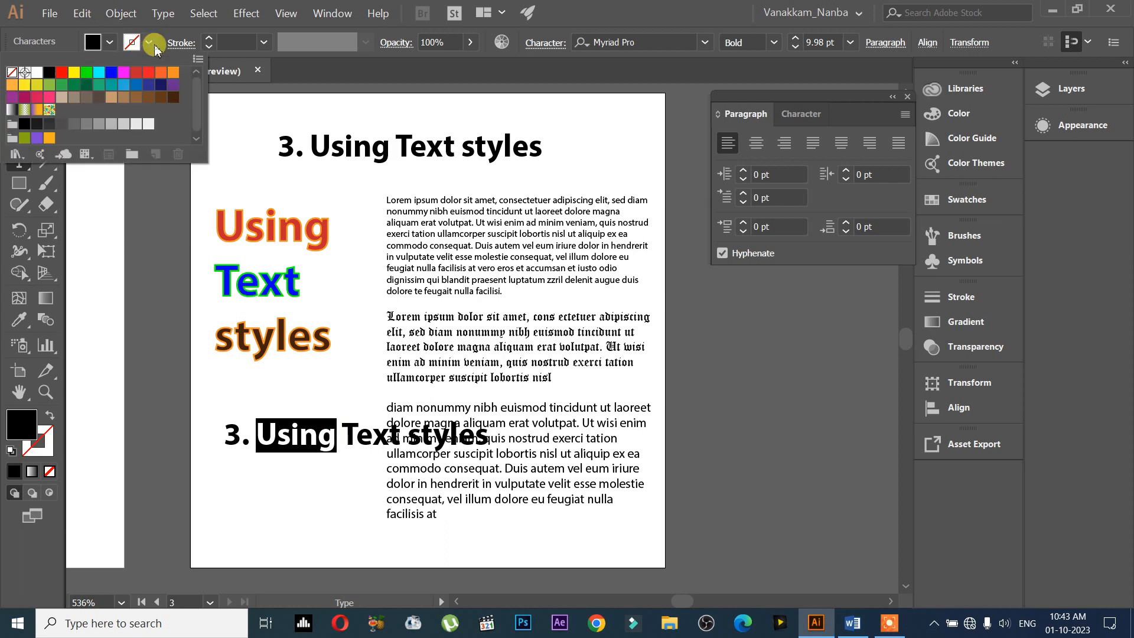
left_click(153, 72)
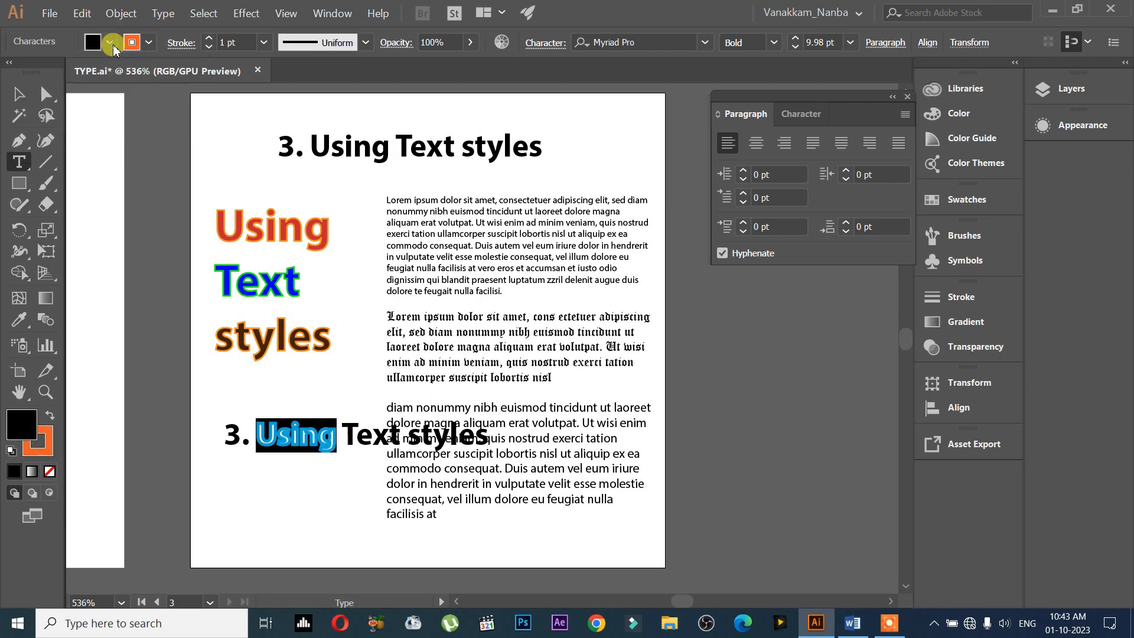
left_click(111, 43)
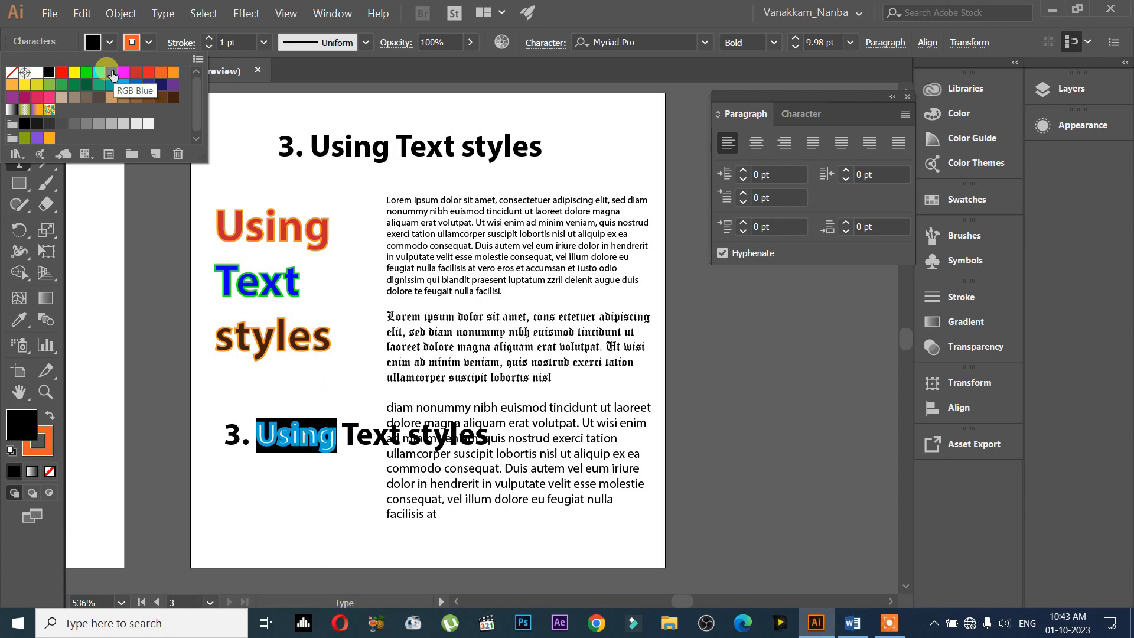
left_click(112, 73)
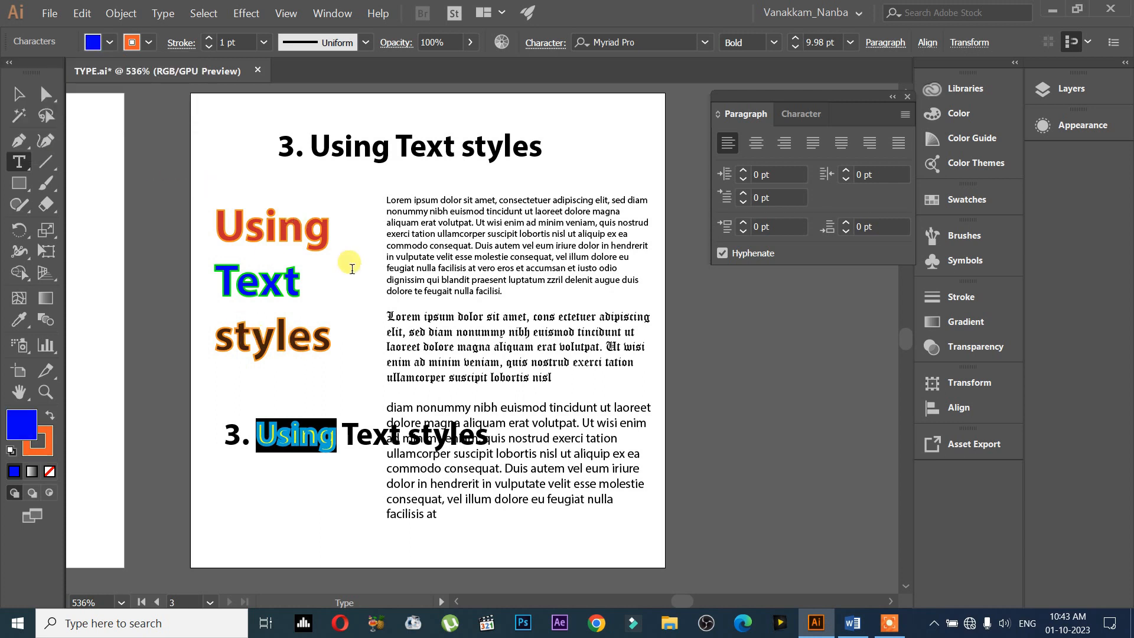
key("Escape")
scroll(282, 462, "up", 3)
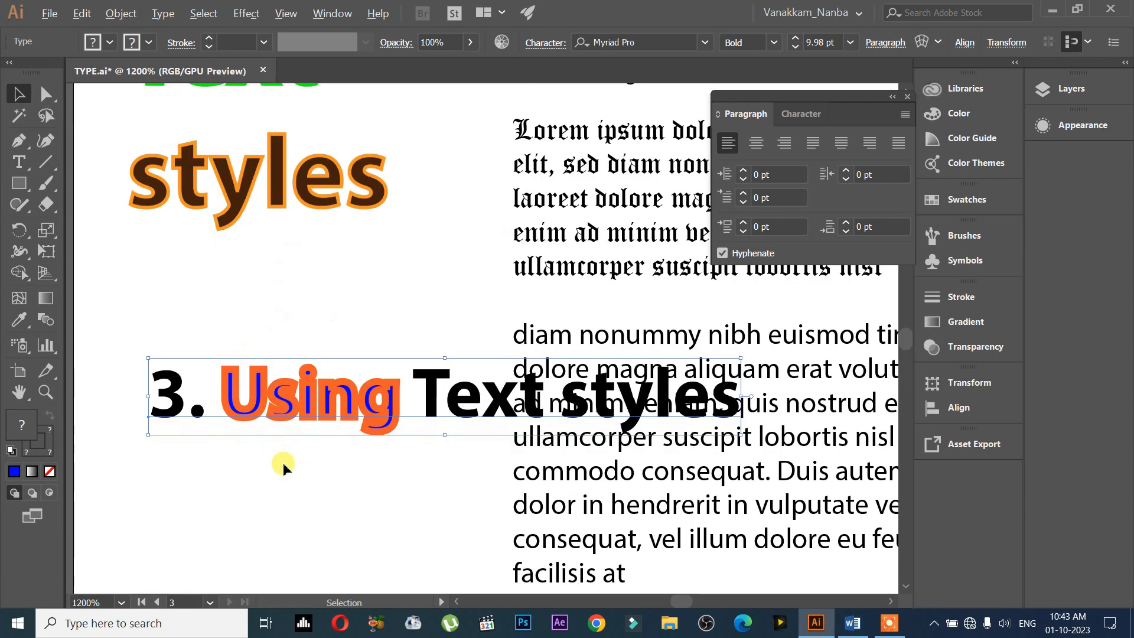
Step: Set the stroke weight of "Using" in the copied heading to 0.5 pt and remove the copied heading from the artboard
scroll(294, 406, "down", 2)
triple_click(300, 403)
left_click_drag(347, 397, 258, 399)
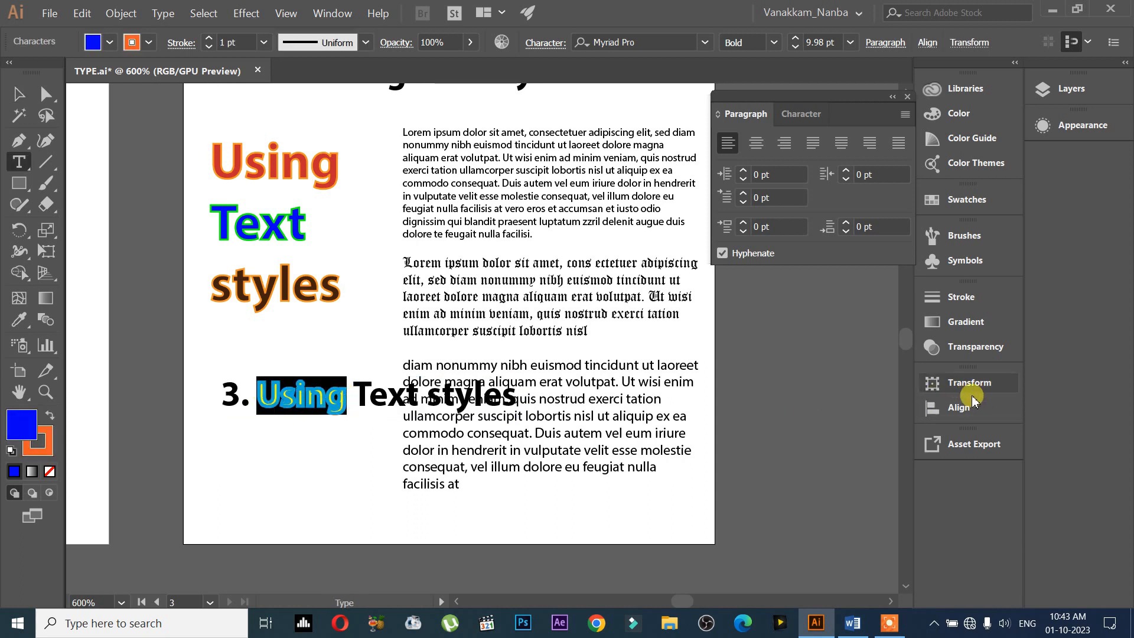
left_click(962, 296)
left_click(835, 316)
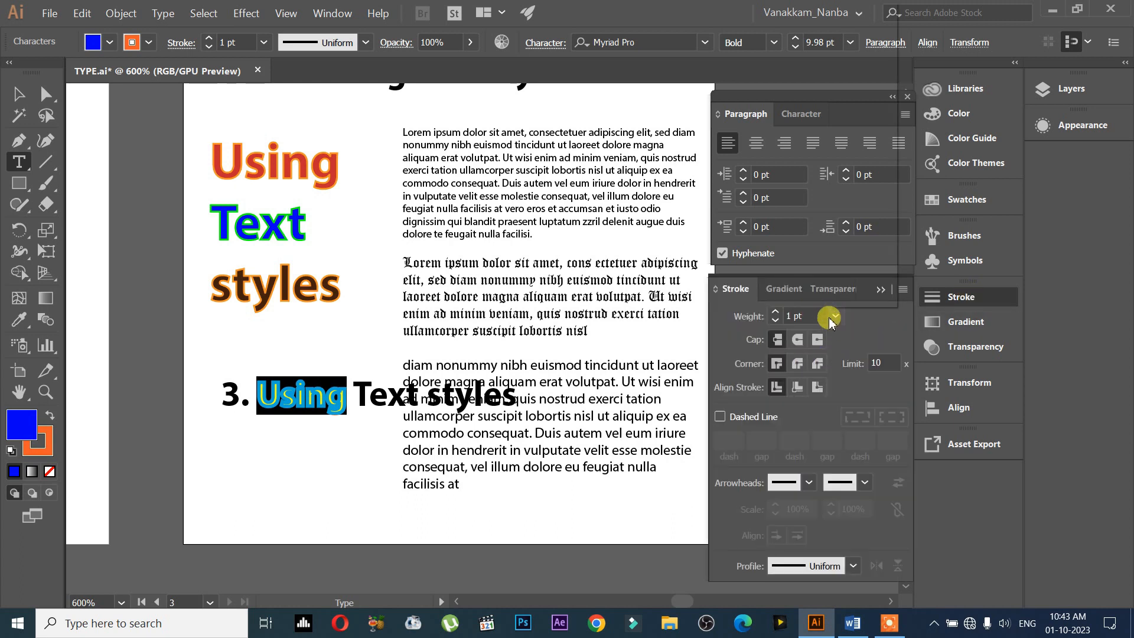
scroll(863, 112, "up", 2)
left_click(856, 30)
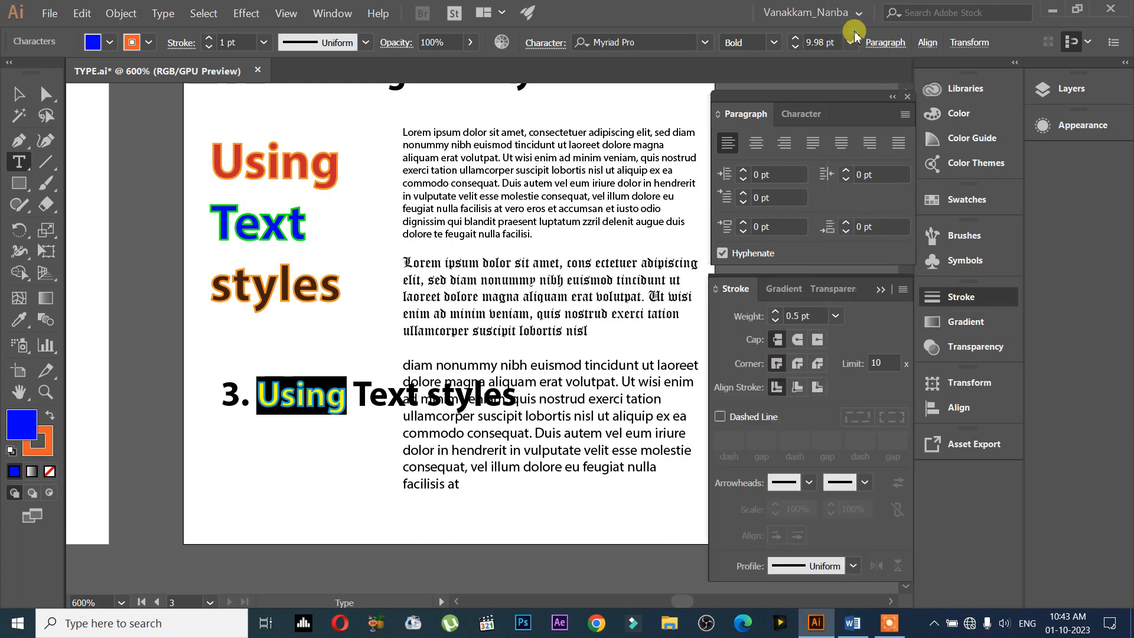
key("Escape")
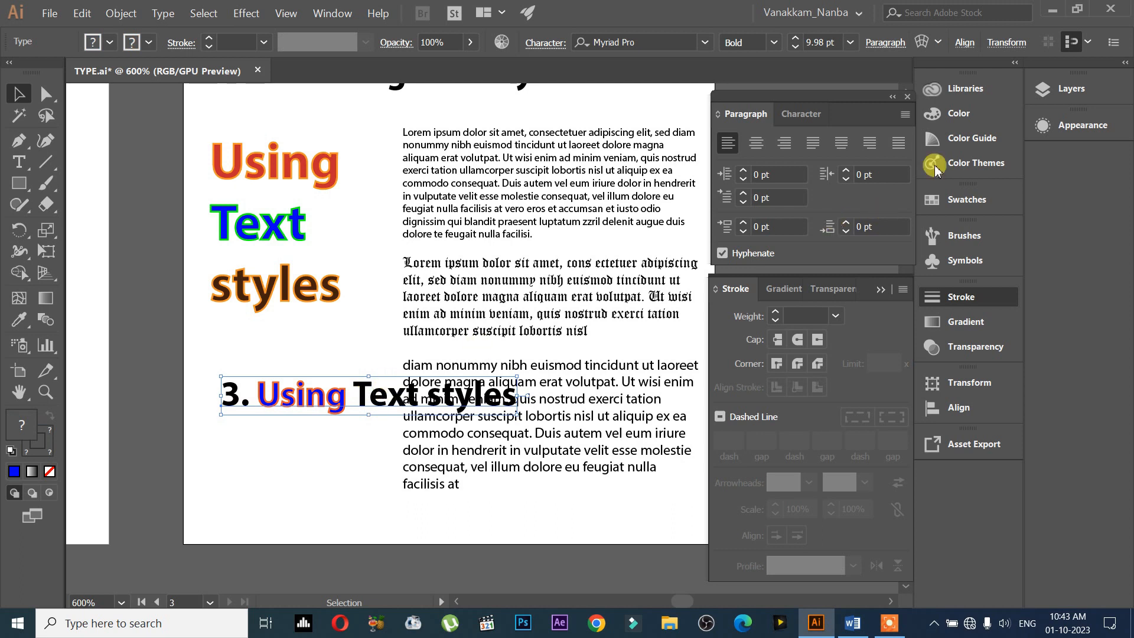
left_click(881, 292)
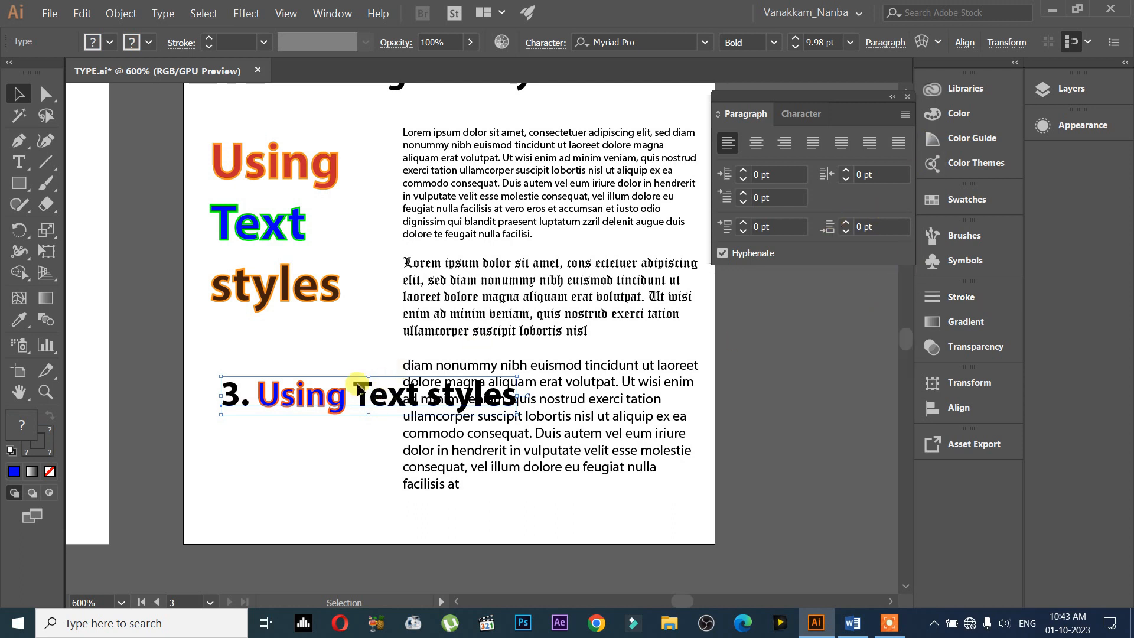
left_click_drag(381, 394, 336, 401)
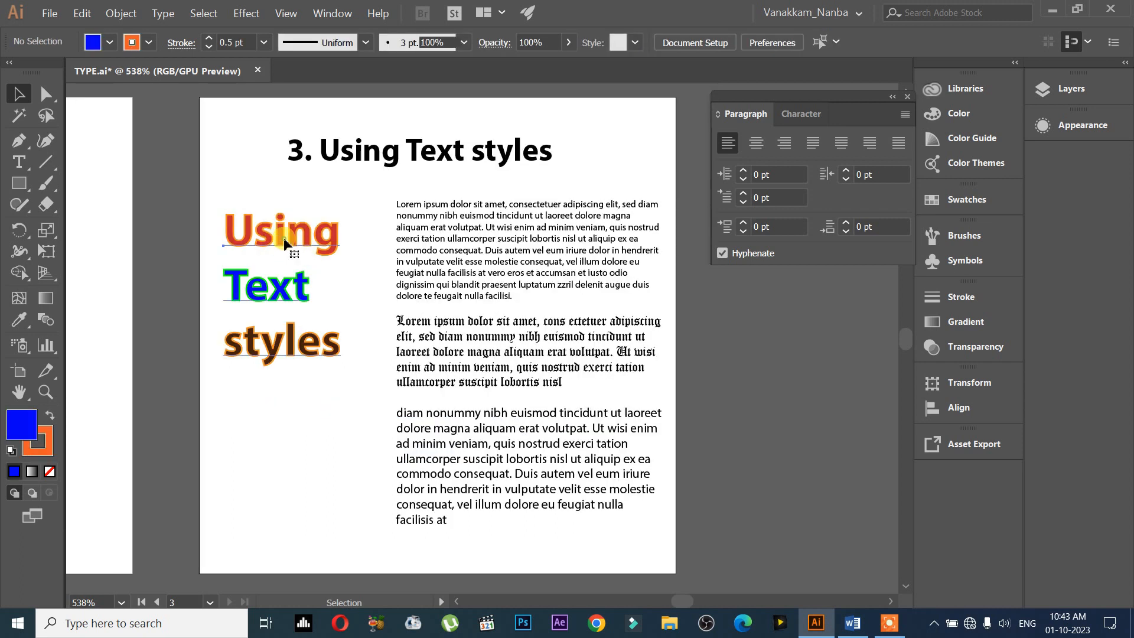
Step: Examine the fill and stroke colours of the words "Using", "Text" and "styles" in the coloured text block
left_click(284, 241)
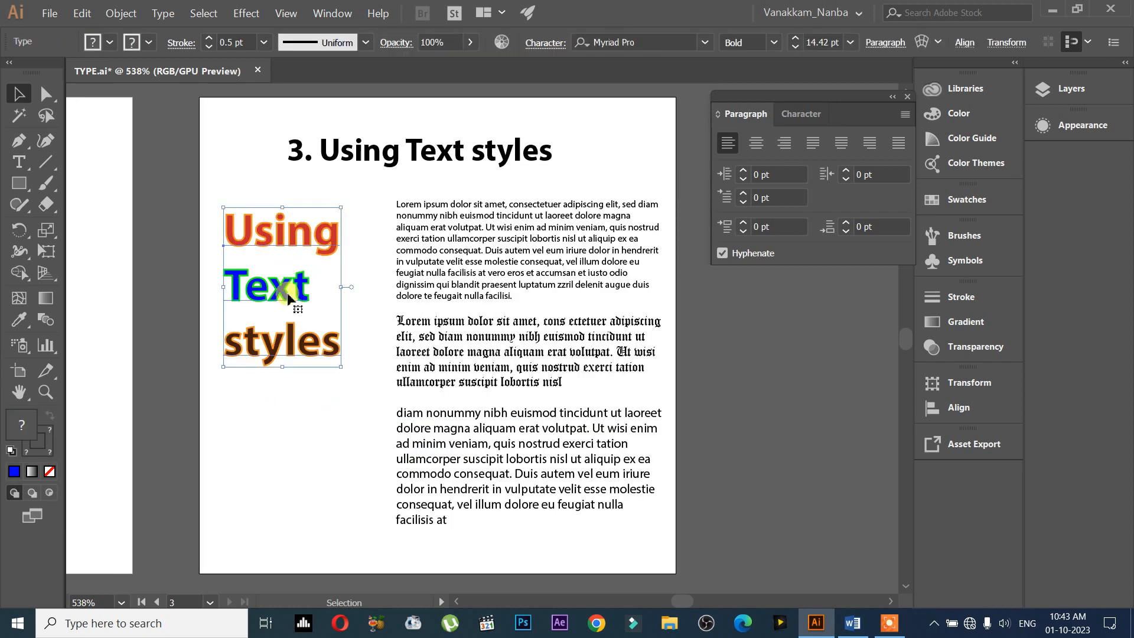
double_click(290, 324)
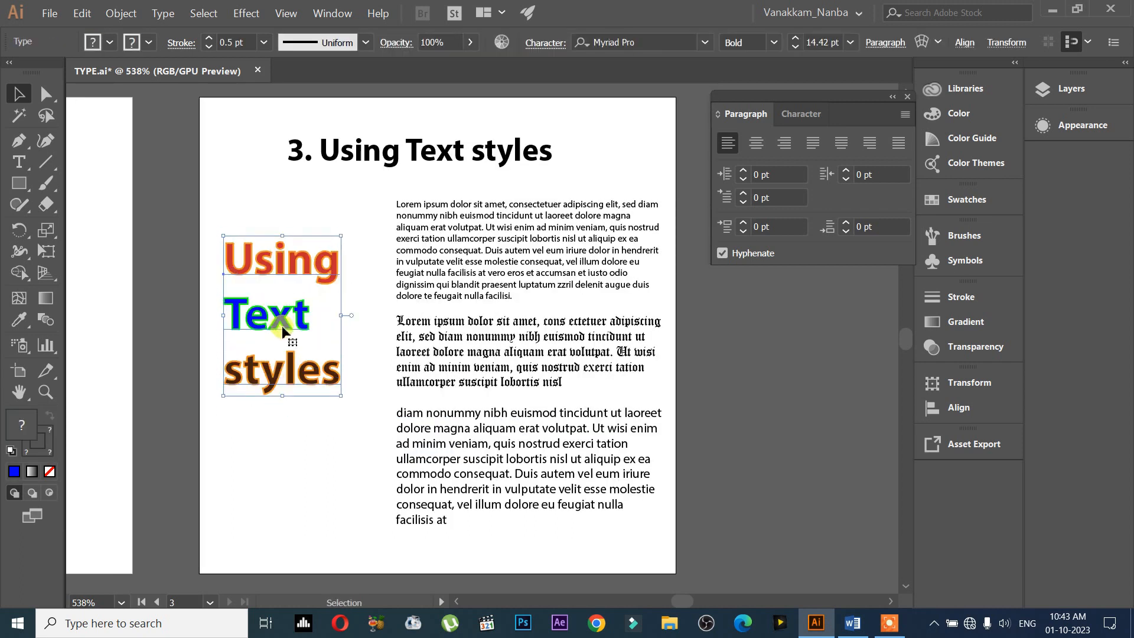
left_click(295, 269)
left_click_drag(345, 263, 206, 259)
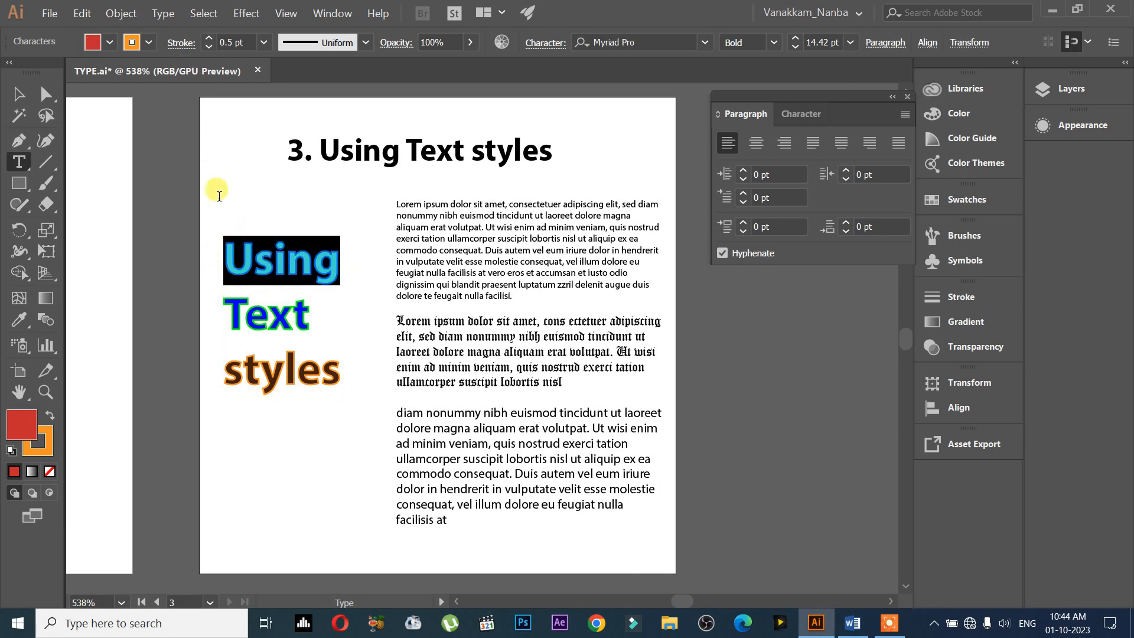
mouse_move(310, 327)
left_mouse_down()
mouse_move(227, 314)
mouse_move(214, 298)
left_mouse_up()
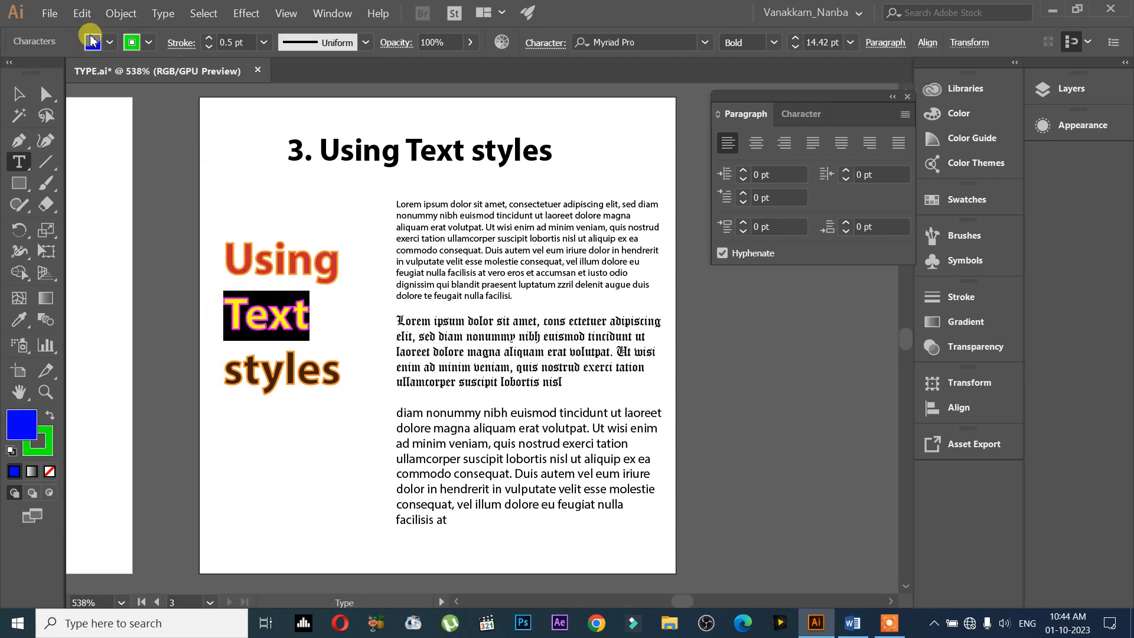
left_click_drag(338, 366, 184, 366)
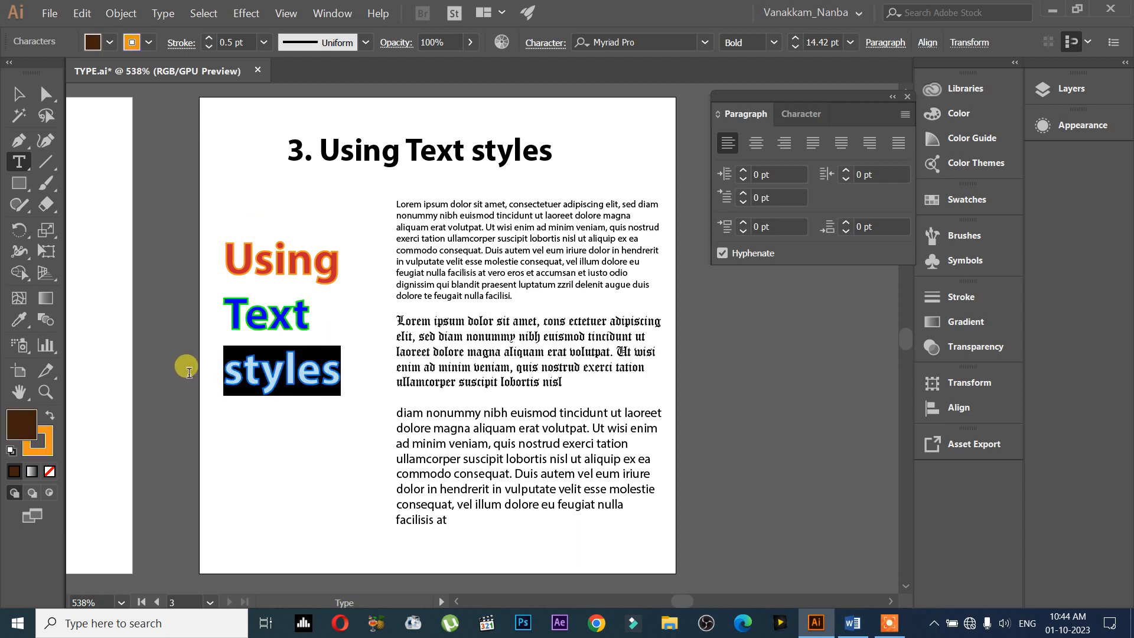
Step: Move the coloured text block slightly up toward the heading and show its Appearance attributes and the list of available effects
left_click(18, 93)
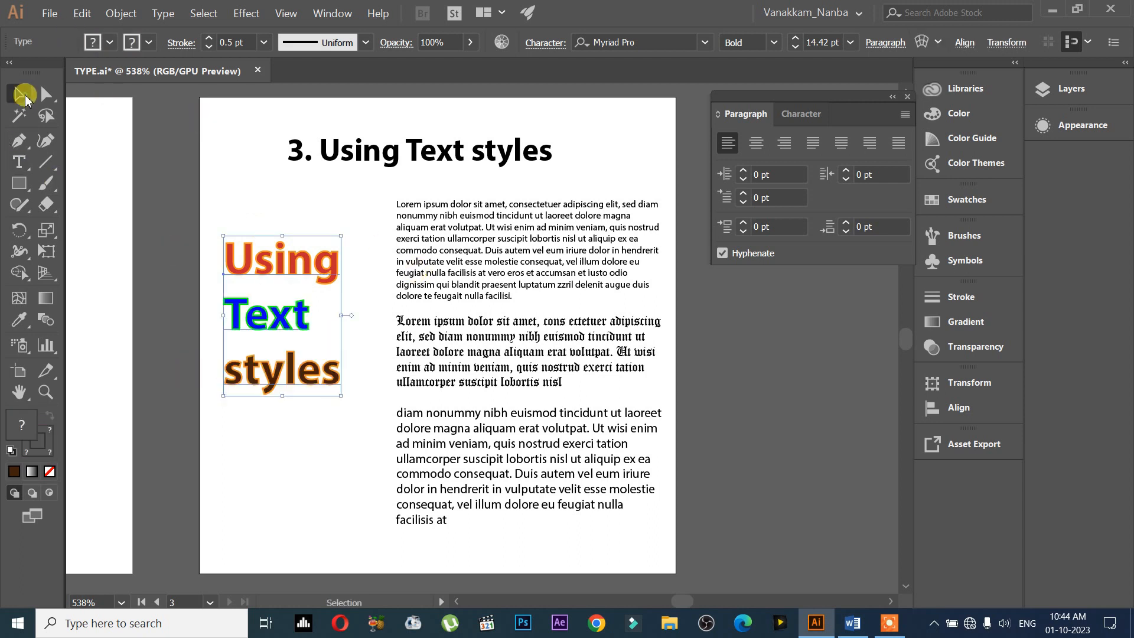
left_click_drag(302, 336, 313, 311)
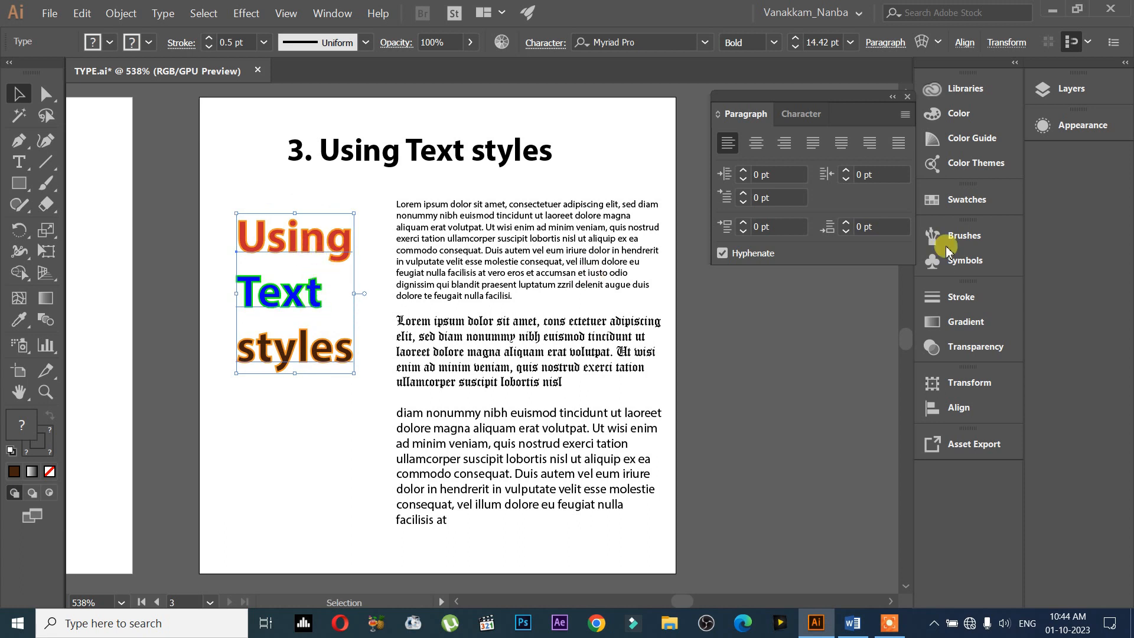
left_click(1085, 125)
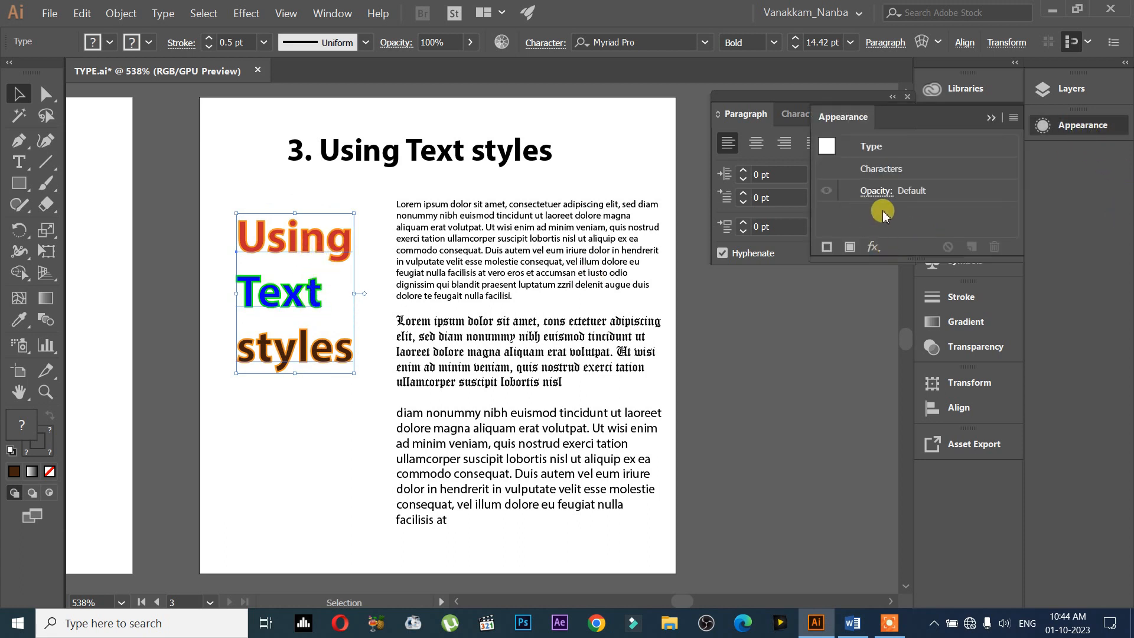
left_click(873, 247)
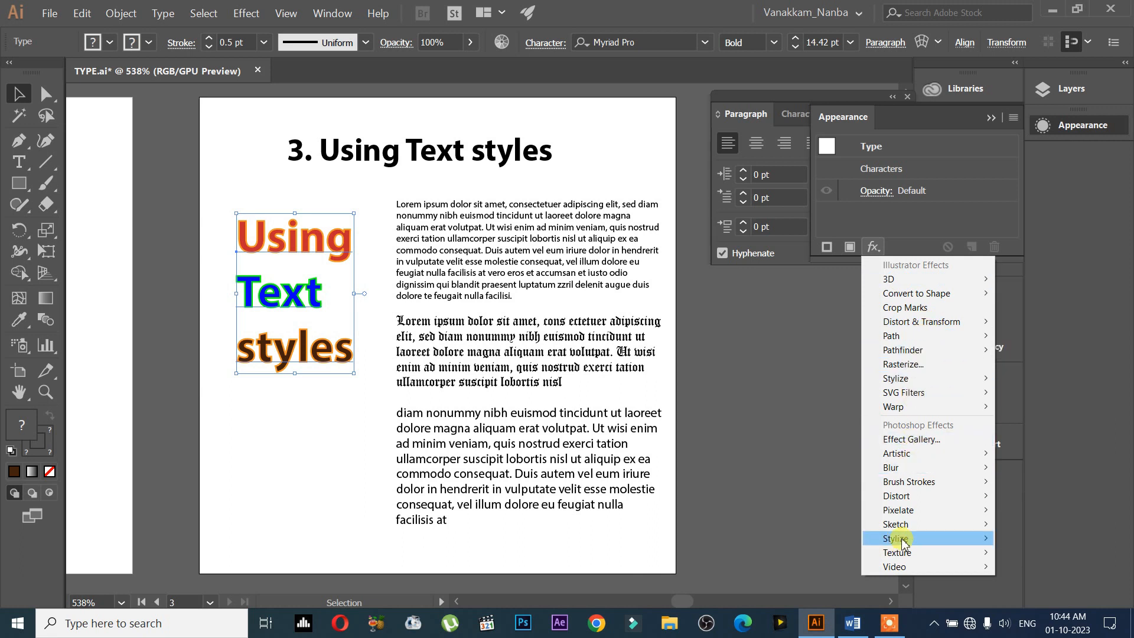
mouse_move(909, 529)
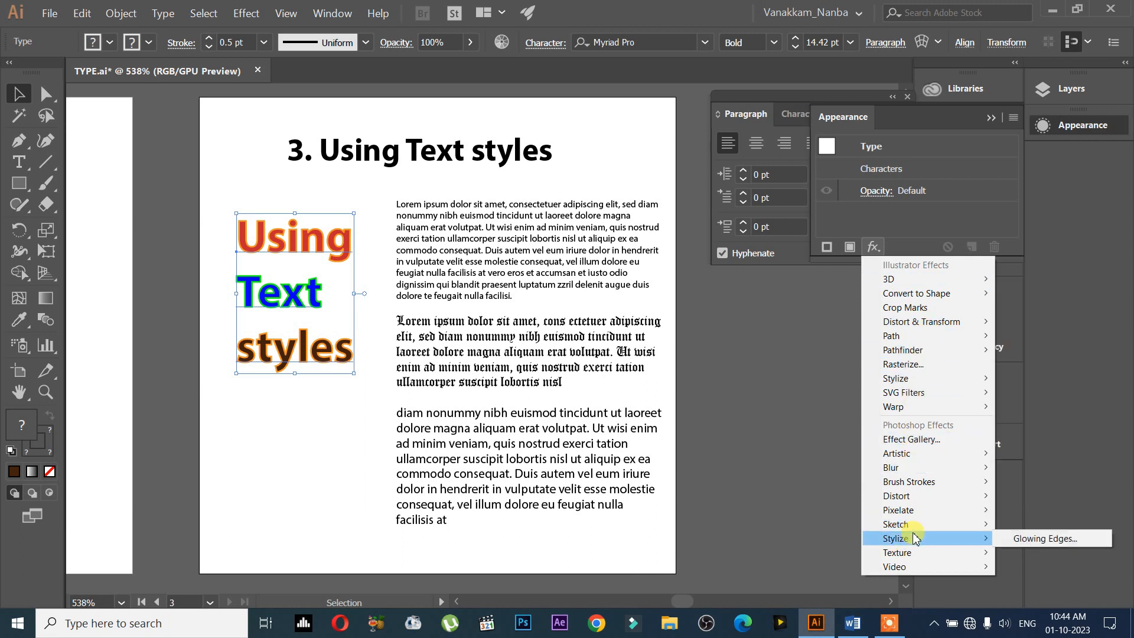
left_click(906, 216)
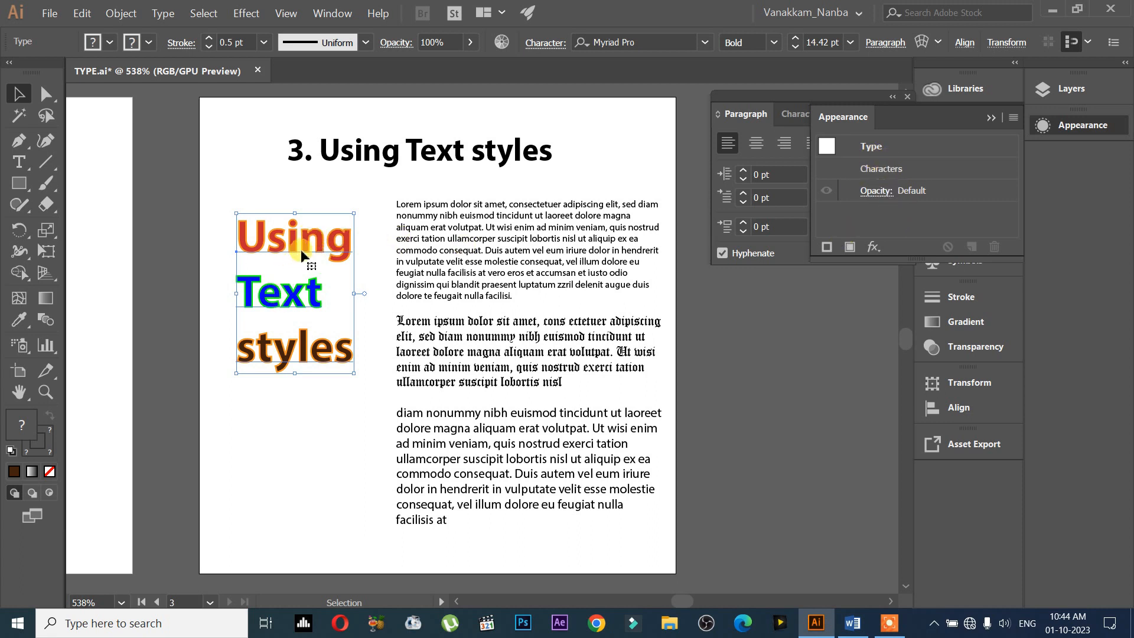
Step: Inspect the character-level stroke and fill appearance of the words "Text" and "Using" in the coloured text block
double_click(335, 242)
left_click_drag(356, 239, 245, 241)
left_click(284, 245)
left_click_drag(307, 287, 214, 283)
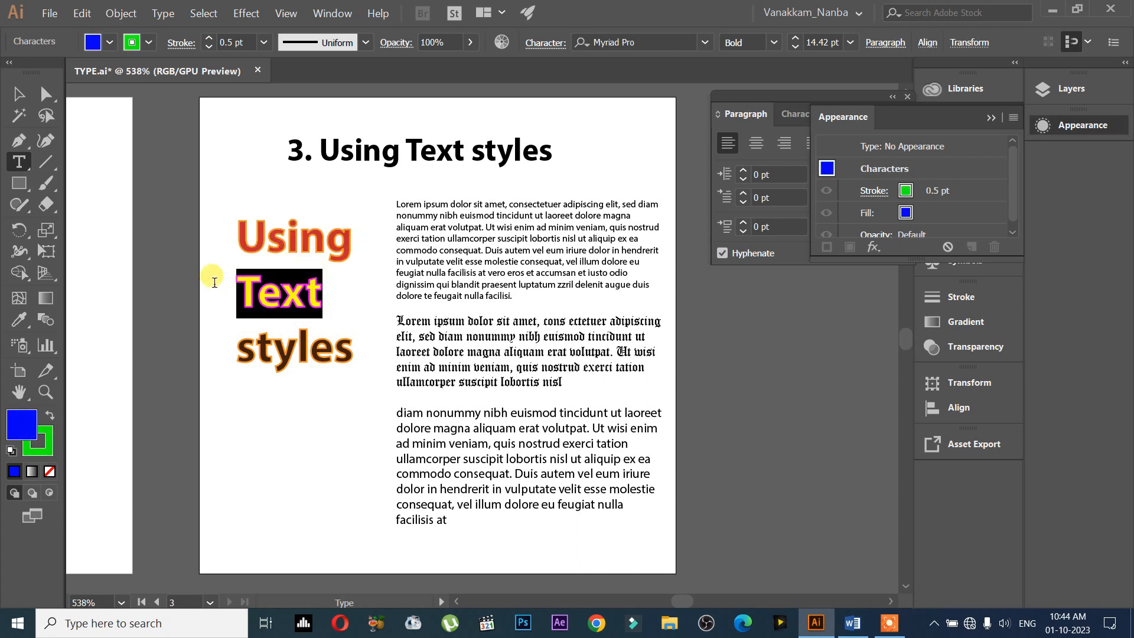
mouse_move(356, 236)
left_mouse_down()
mouse_move(233, 239)
mouse_move(266, 251)
left_mouse_up()
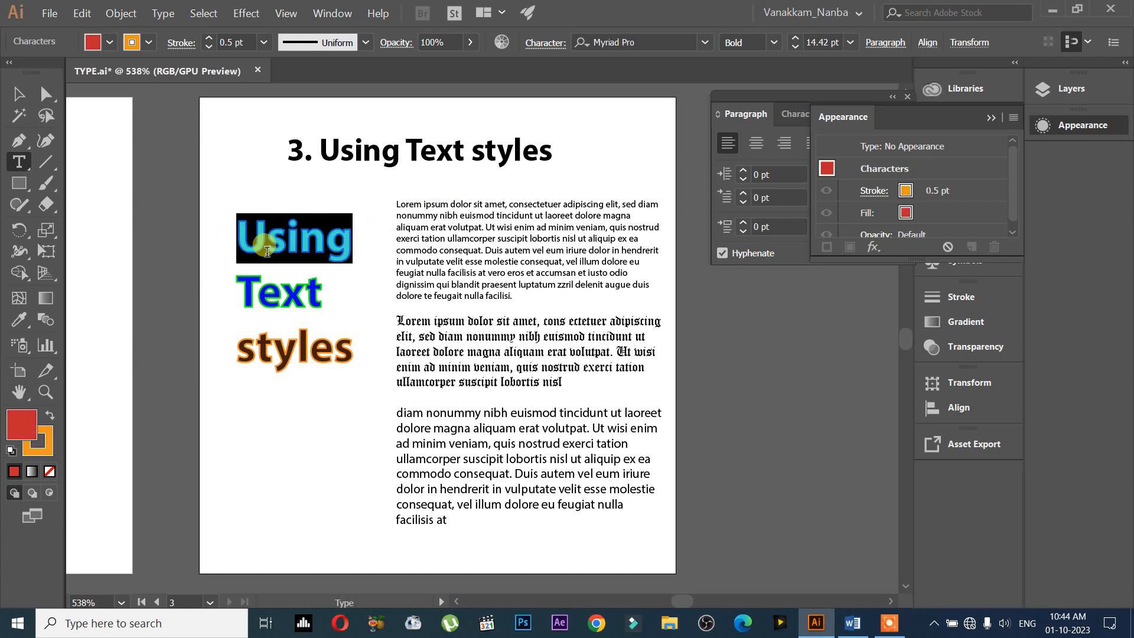
Step: Compare the character stroke and fill attributes of the word "Using" with those of "Text"
left_click_drag(353, 258, 210, 245)
left_click_drag(323, 307, 235, 311)
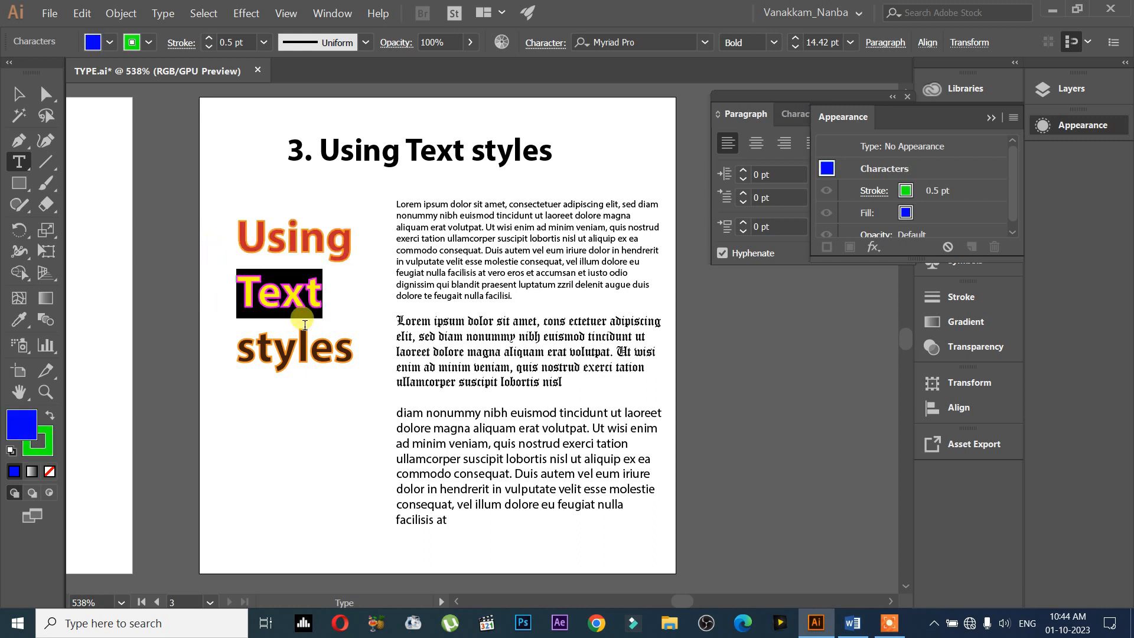
key("Escape")
Step: Highlight "Lorem ipsum dolor sit amet" at the start of the blackletter paragraph to show its font and size
left_click(478, 277, "shift")
left_click_drag(478, 278, 481, 285)
scroll(462, 294, "up", 3)
scroll(470, 375, "down", 2)
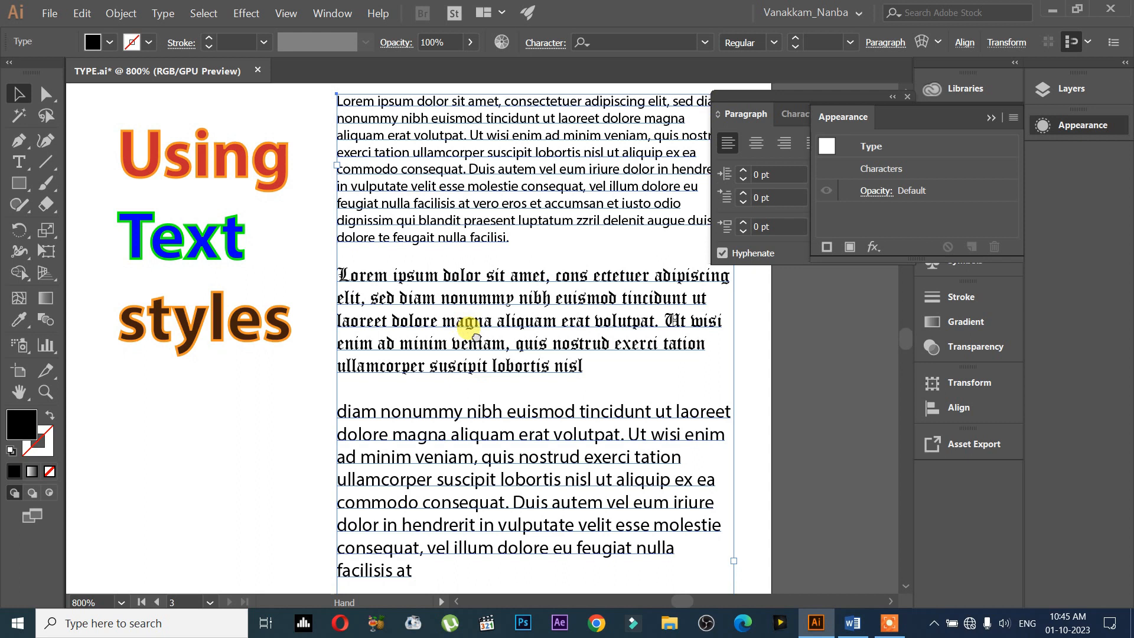
key("t")
left_click(393, 275)
left_click_drag(549, 275, 332, 280)
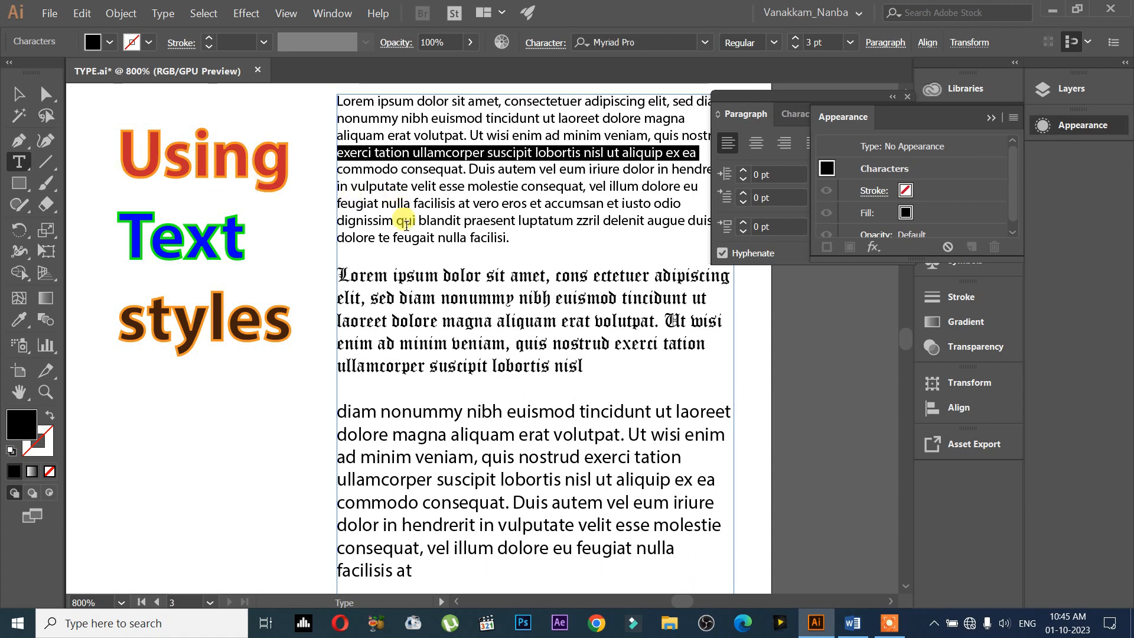
left_click(435, 275)
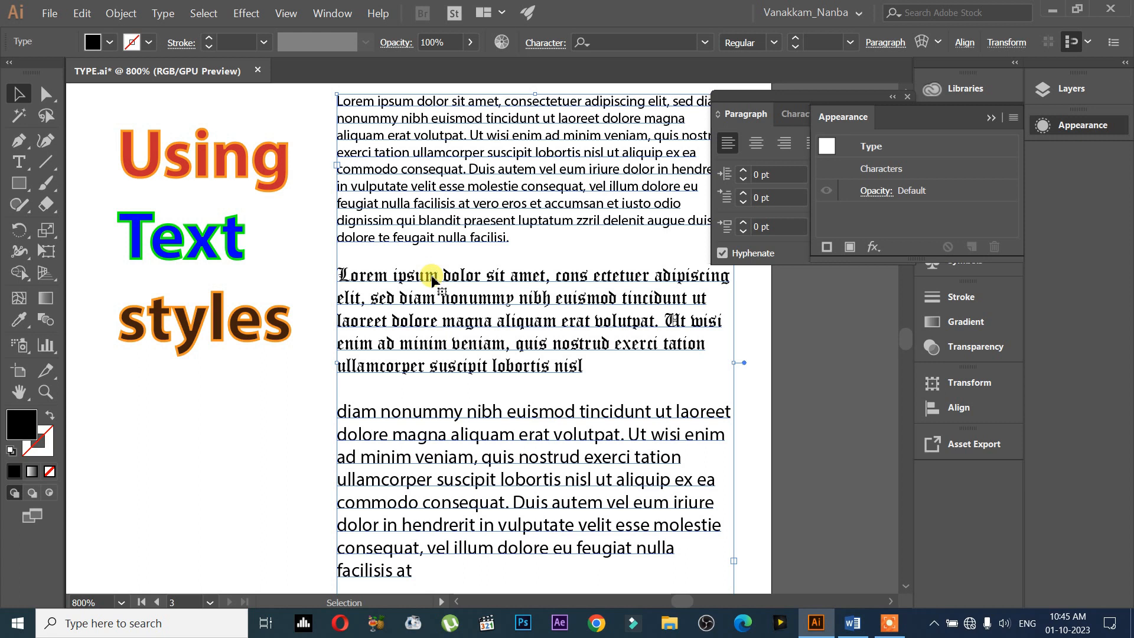
left_click_drag(544, 275, 282, 268)
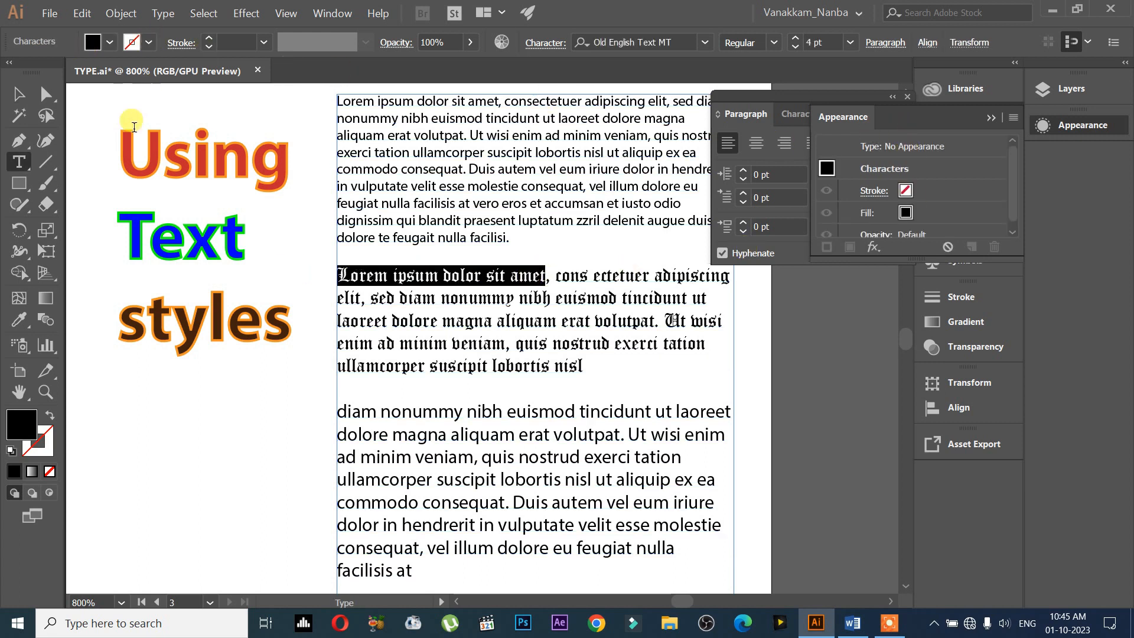
Step: Examine the stroke and fill swatches and the appearance attributes, including opacity, of the highlighted blackletter phrase
left_click(149, 42)
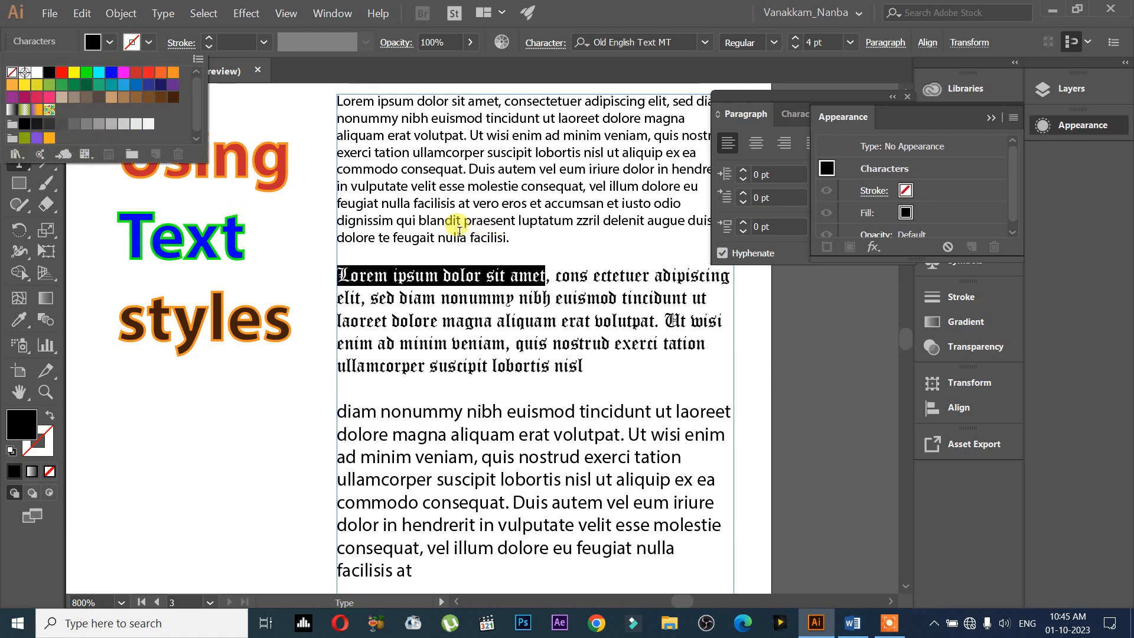
left_click(107, 46)
left_click(133, 44)
left_click(151, 46)
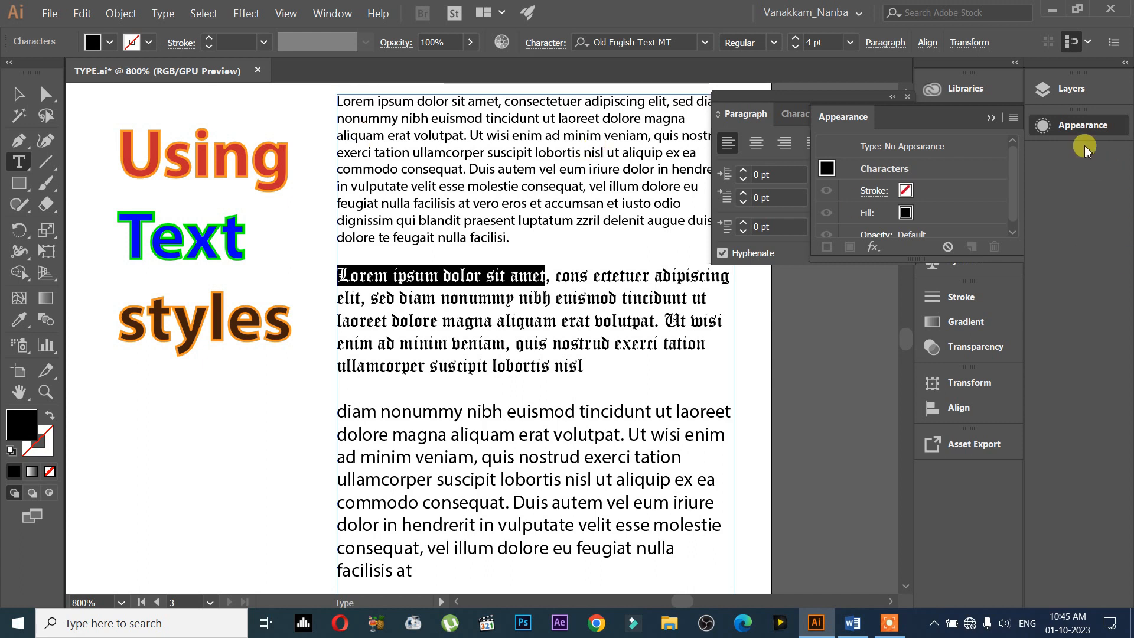
scroll(873, 207, "down", 1)
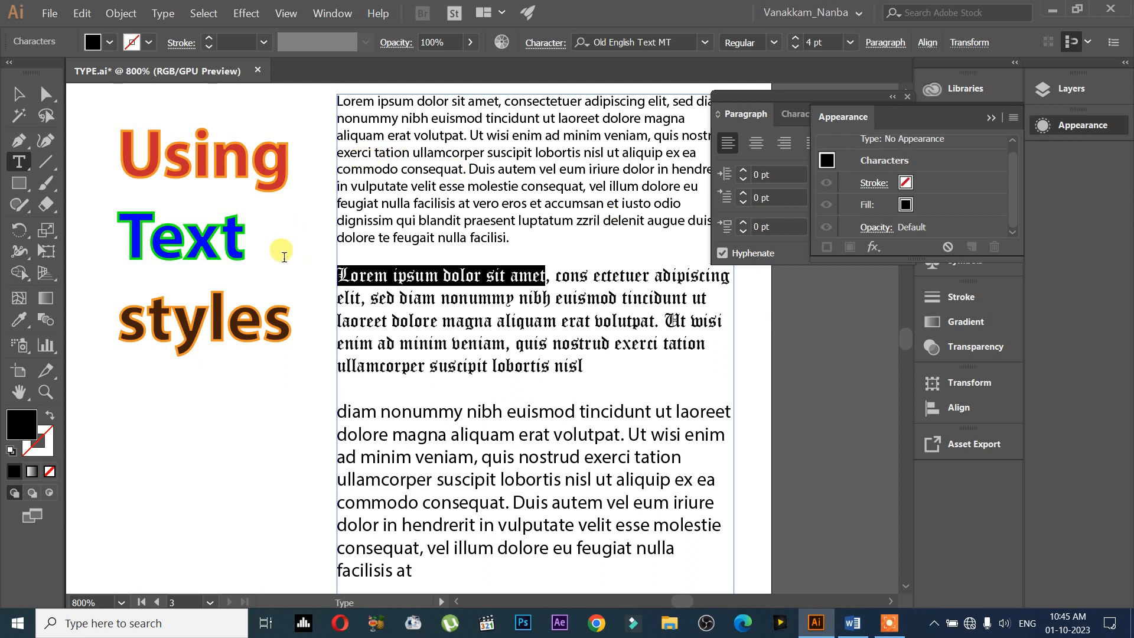
Step: Deselect the paragraph text, bring the whole third artboard into view and collapse the Appearance panel
key("Escape")
left_click(376, 288)
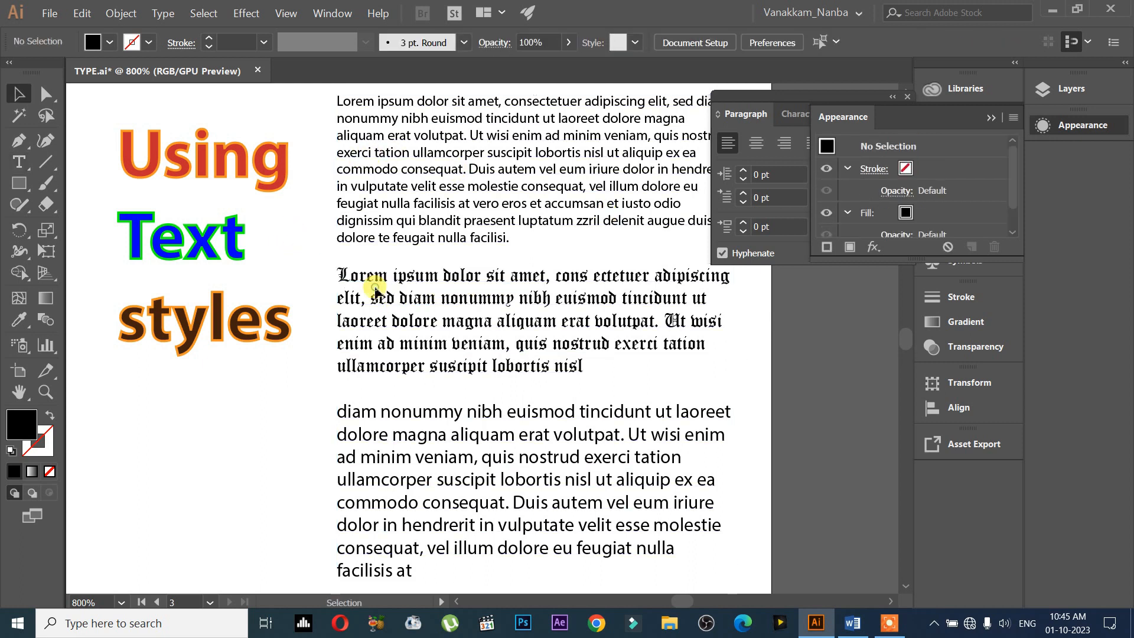
scroll(567, 271, "up", 3)
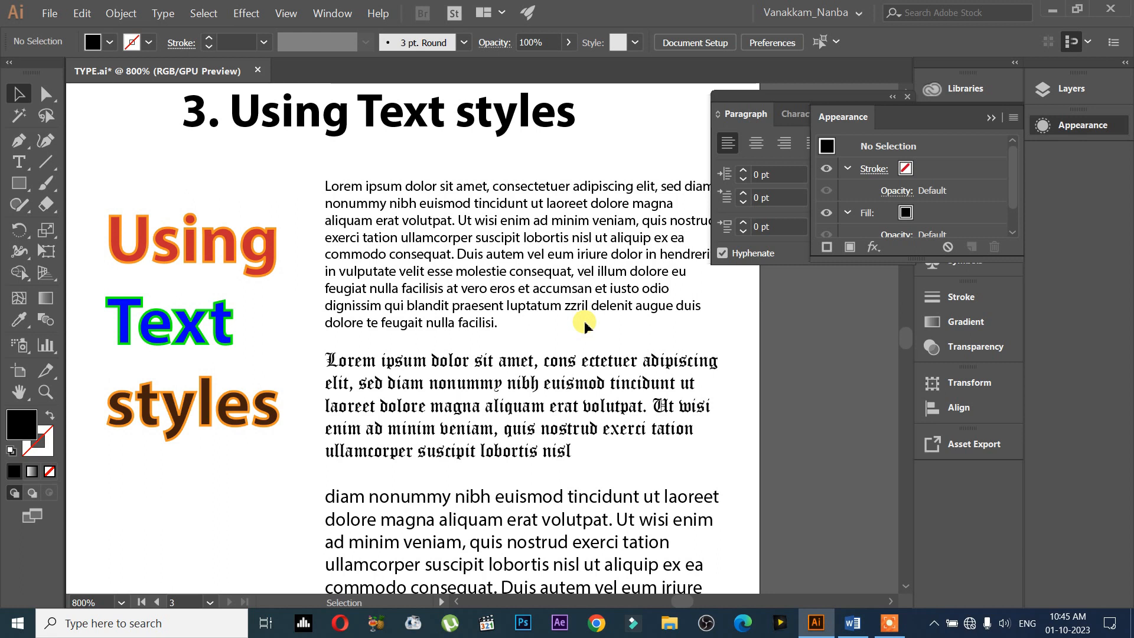
scroll(583, 320, "down", 2)
left_click_drag(596, 314, 538, 316)
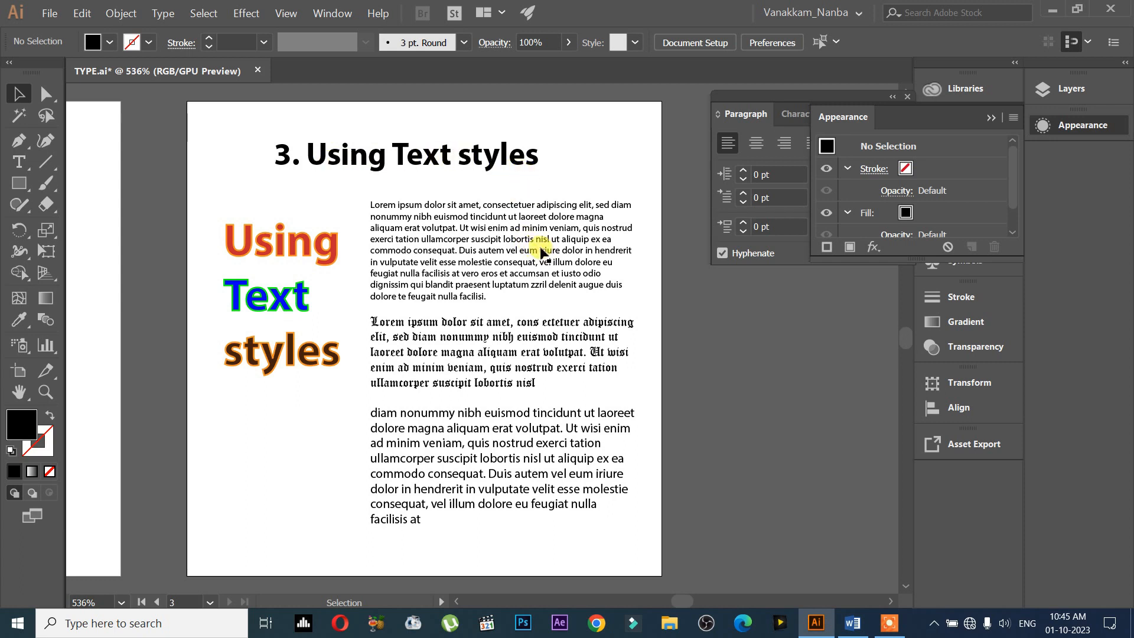
left_click(991, 118)
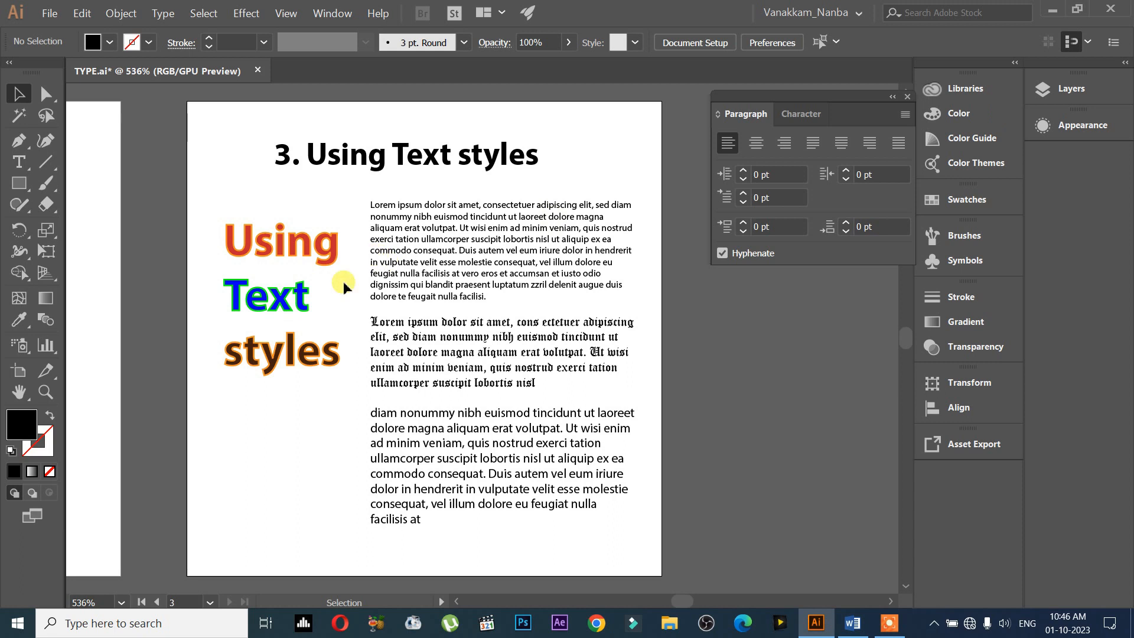
Step: Inspect the font and size of "Lorem ipsum dolor sit amet," in the blackletter paragraph on the third artboard
double_click(432, 277)
left_click(512, 372)
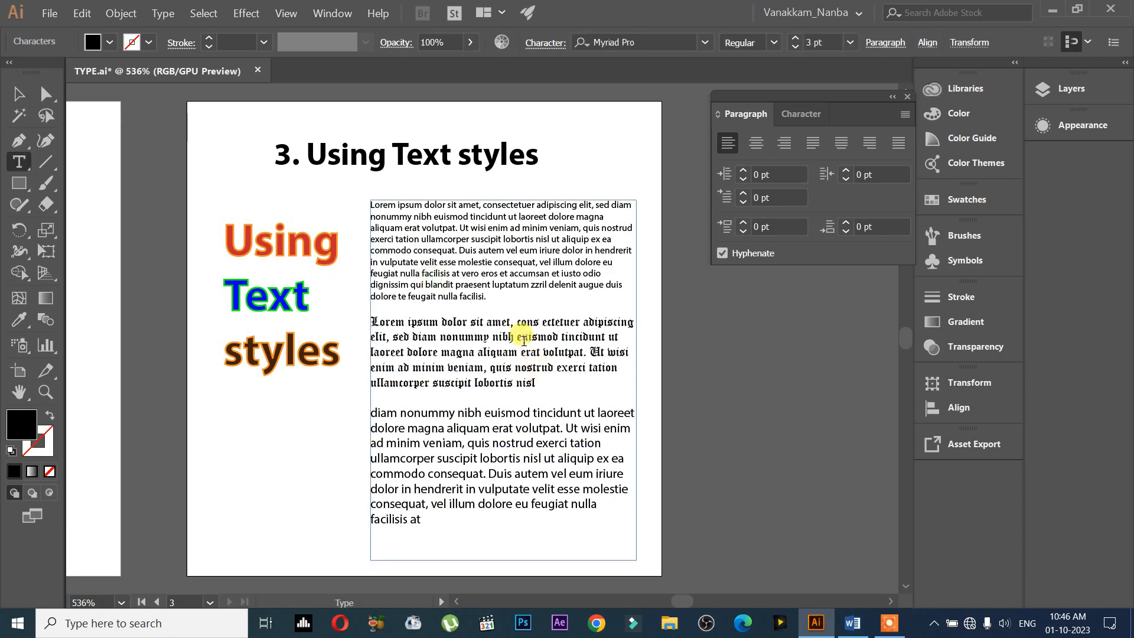
left_click_drag(513, 320, 362, 325)
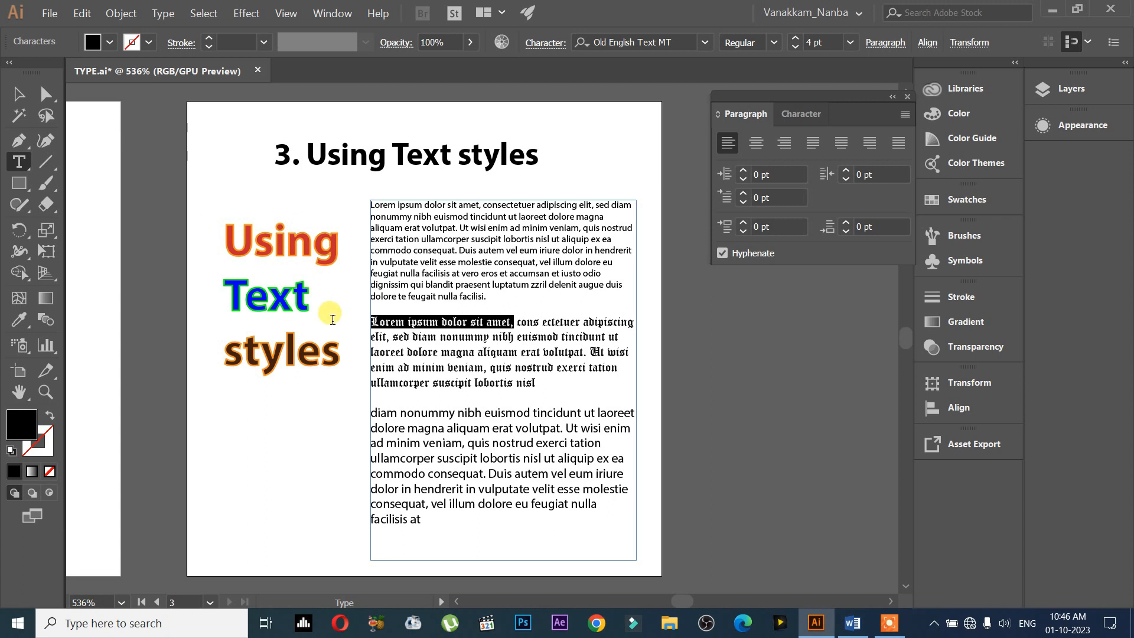
key("Escape")
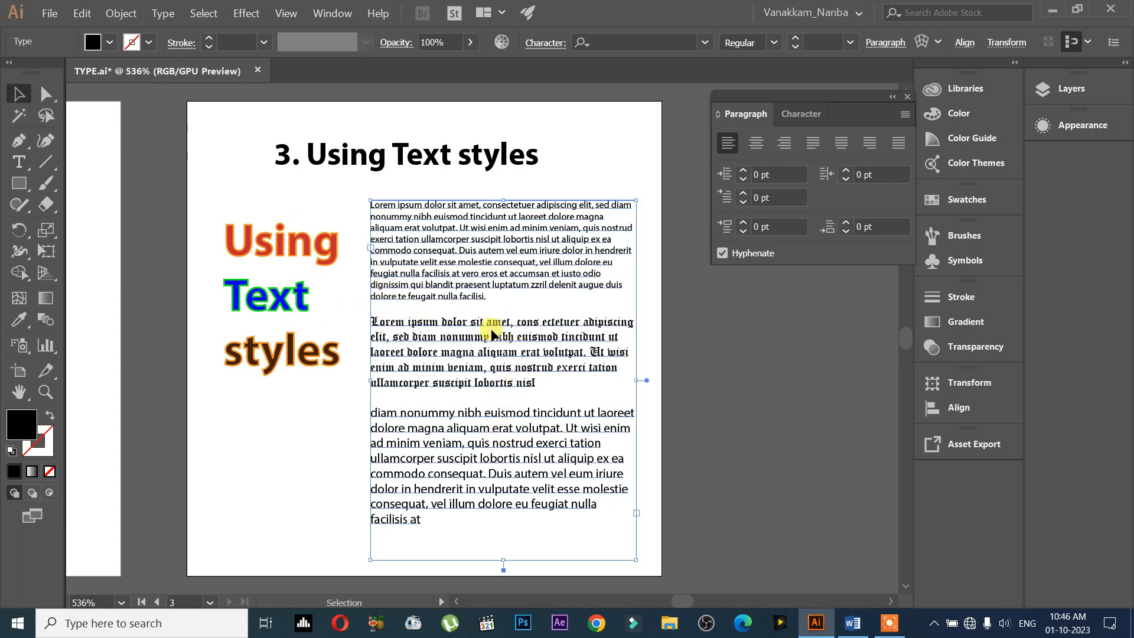
Step: Show where the Character Styles and Paragraph Styles panels are listed, leaving both closed and the text deselected
left_click(332, 18)
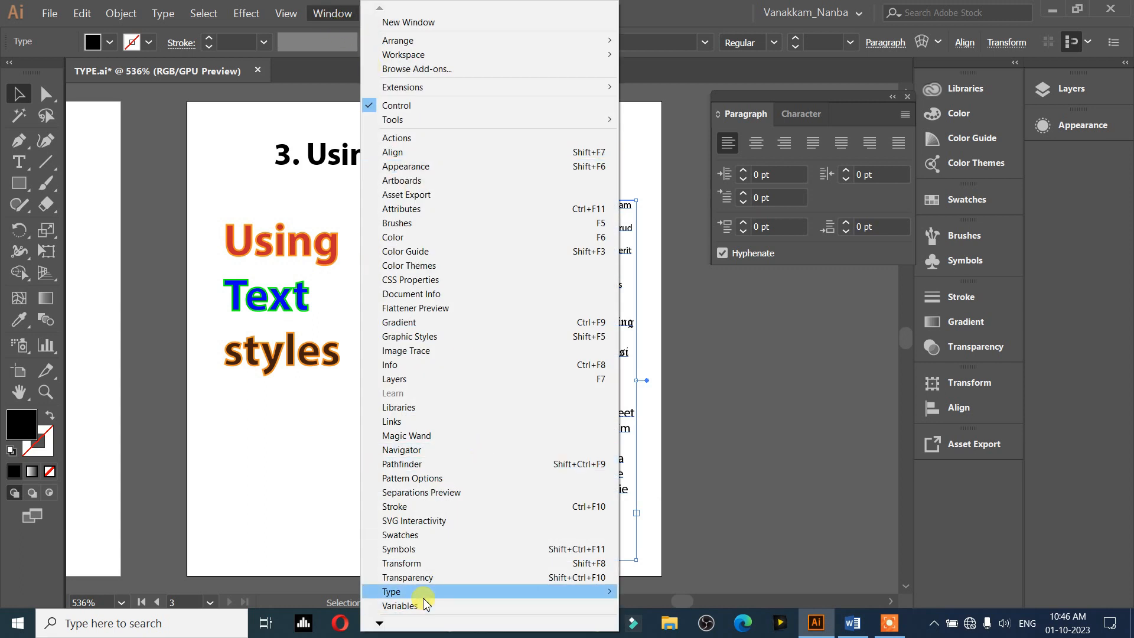
mouse_move(424, 596)
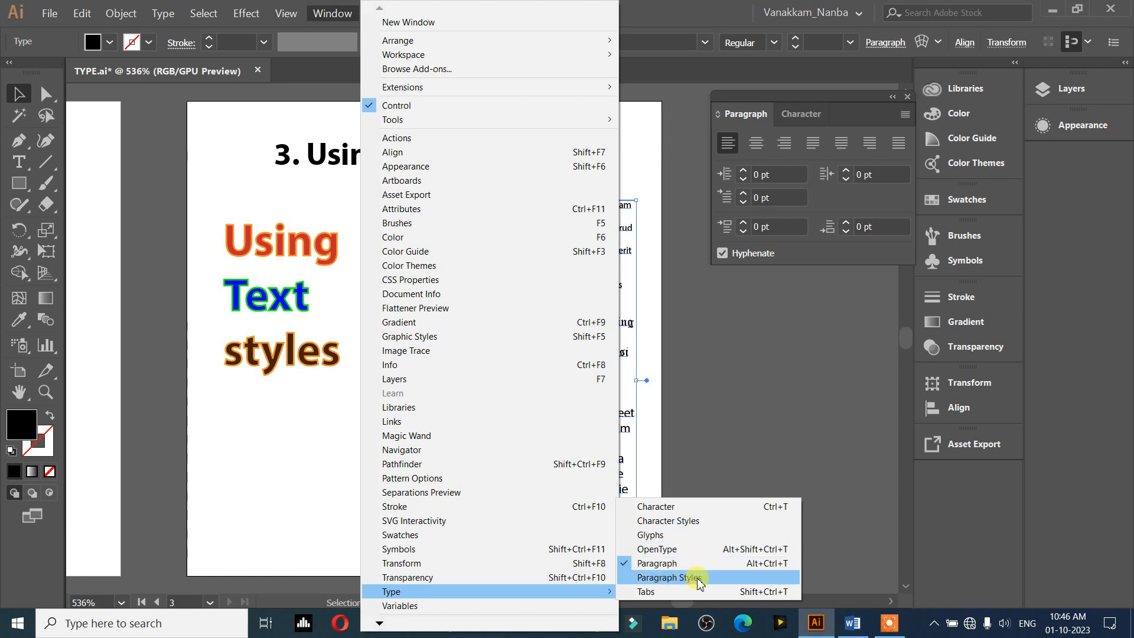
left_click(186, 455)
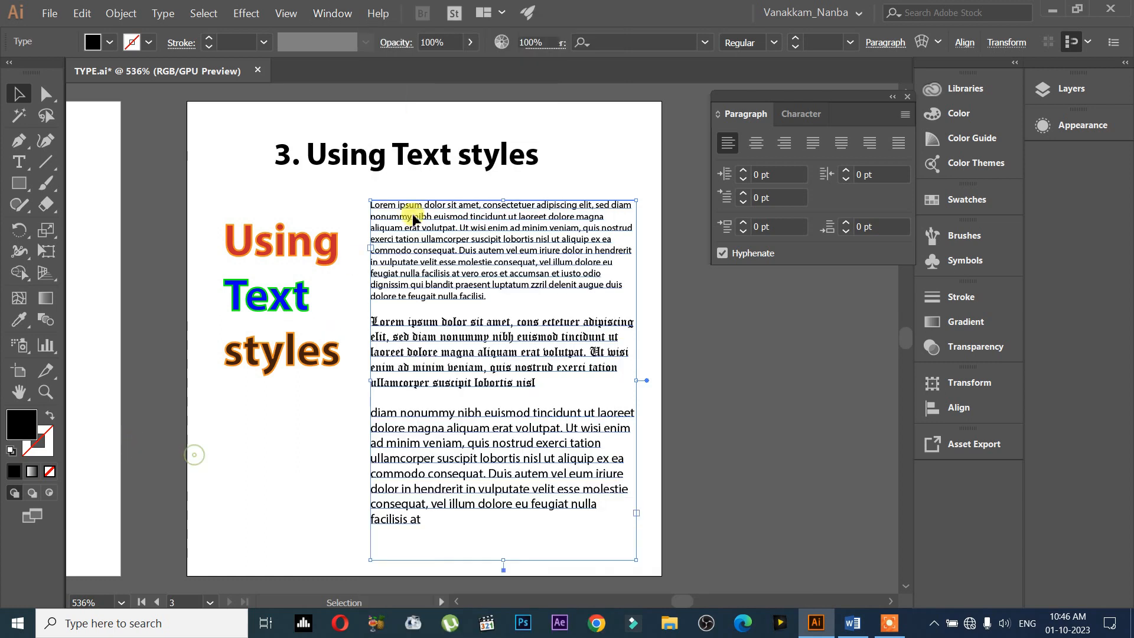
left_click(442, 125)
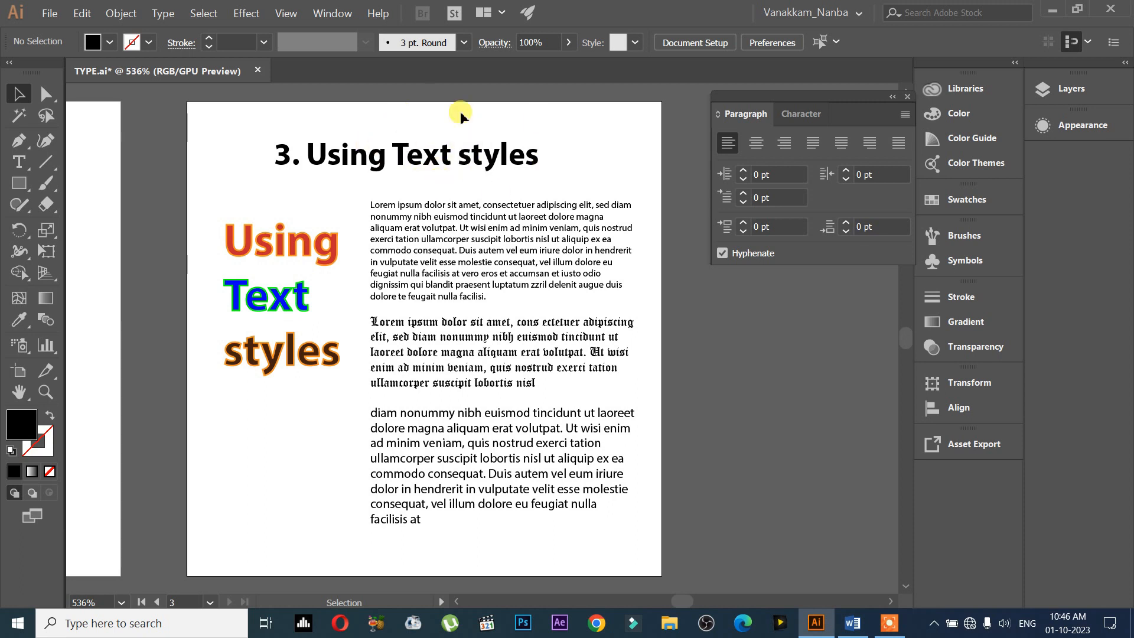
Step: Open the Character Styles and Paragraph Styles panels, placing their group beneath the Paragraph panel
left_click(331, 13)
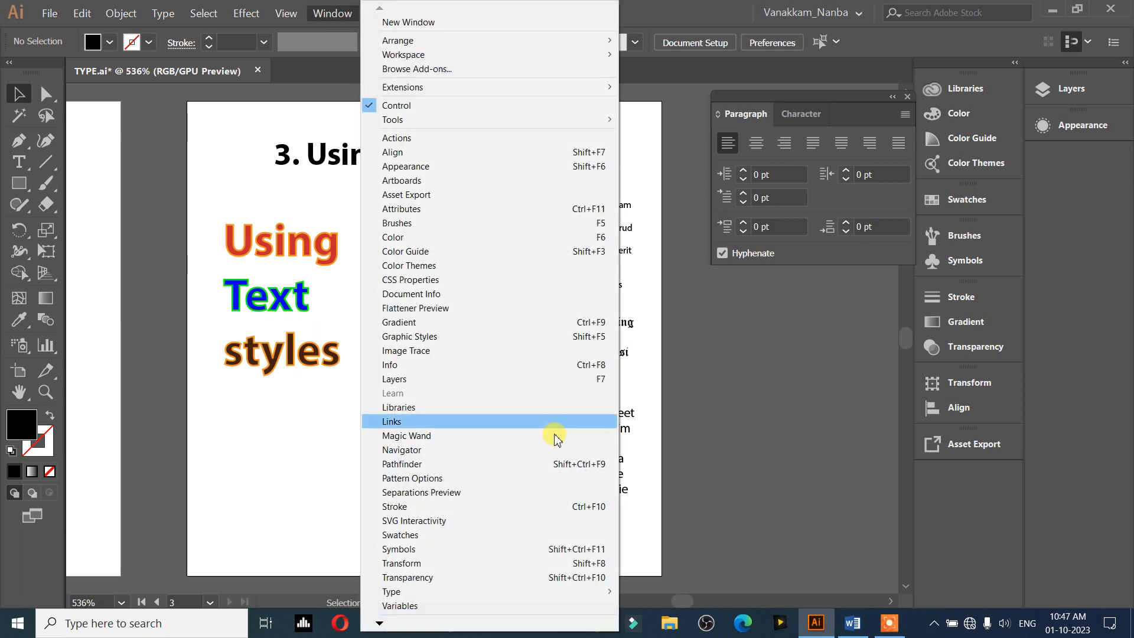
mouse_move(520, 591)
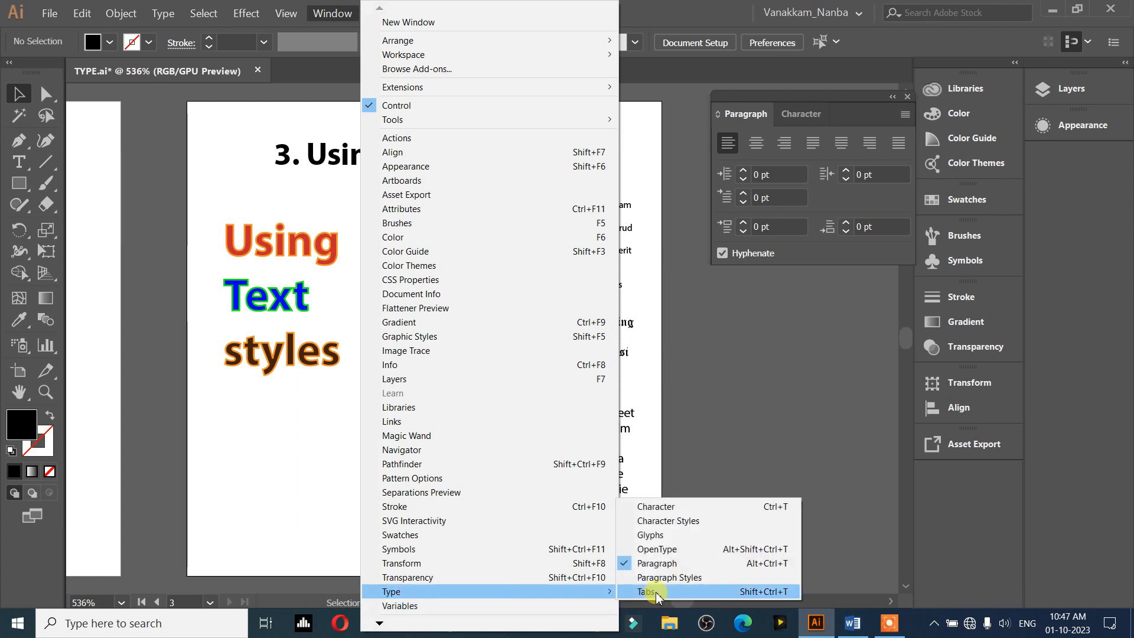
left_click(682, 523)
left_click_drag(667, 288, 750, 321)
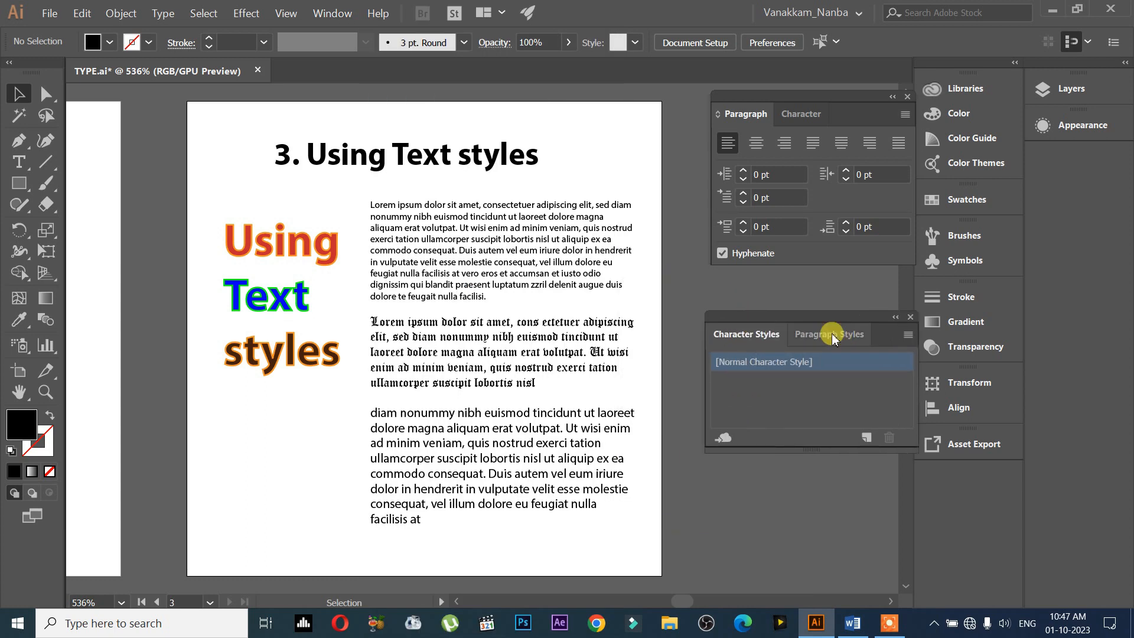
left_click(343, 12)
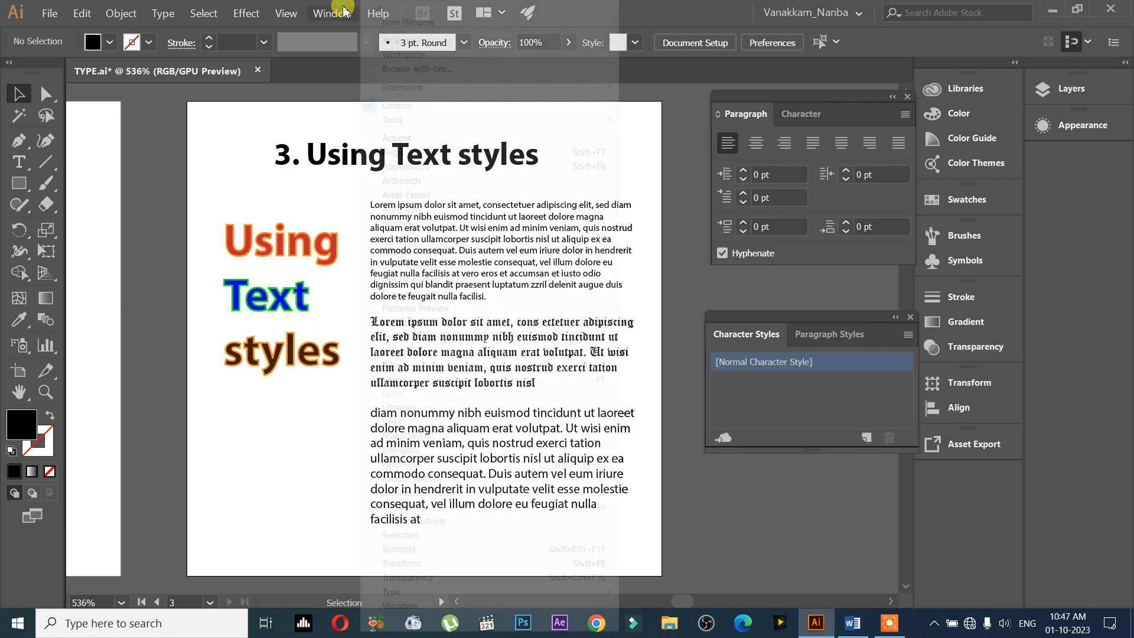
mouse_move(478, 593)
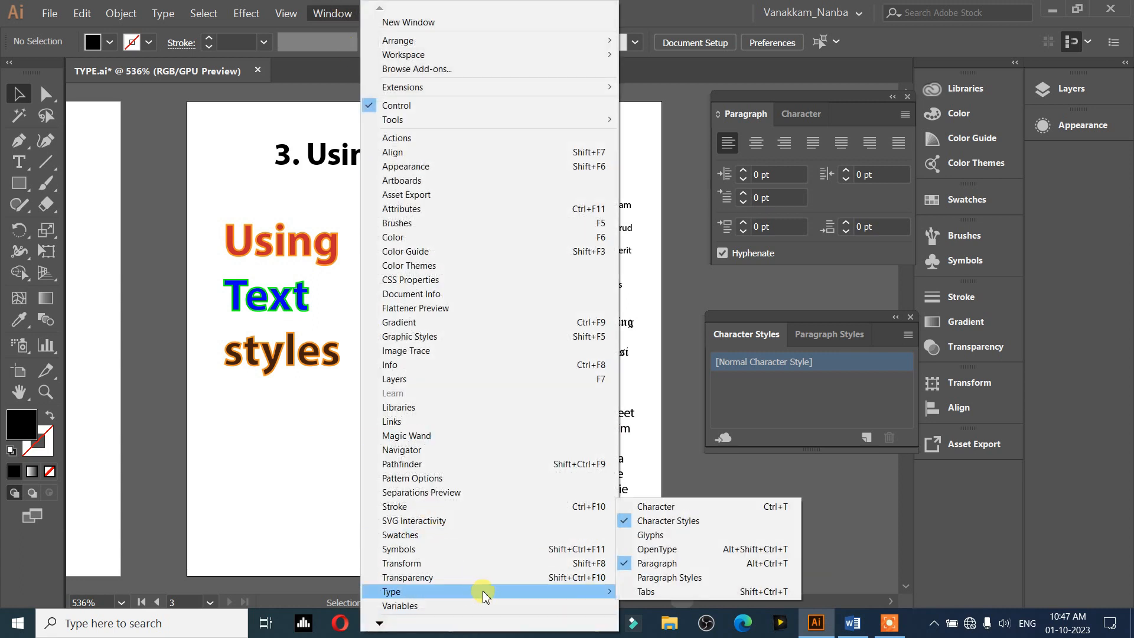
left_click(717, 577)
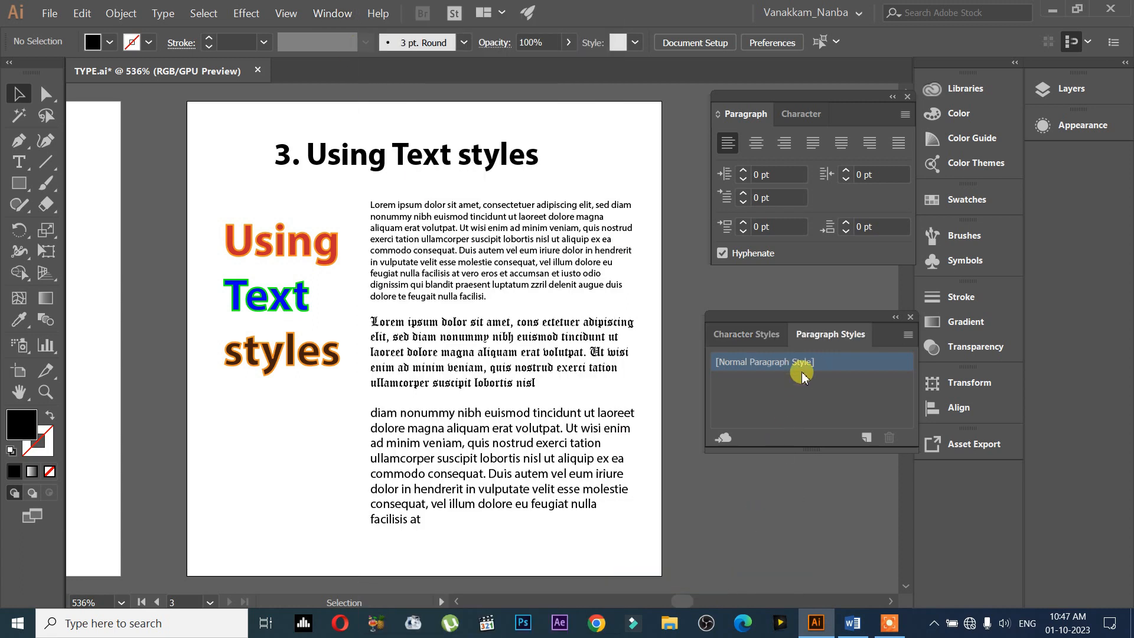
Step: Separate the Character Styles and Paragraph Styles panels and stack Character Styles above Paragraph Styles
left_click(762, 334)
left_click(796, 334)
left_click(747, 337)
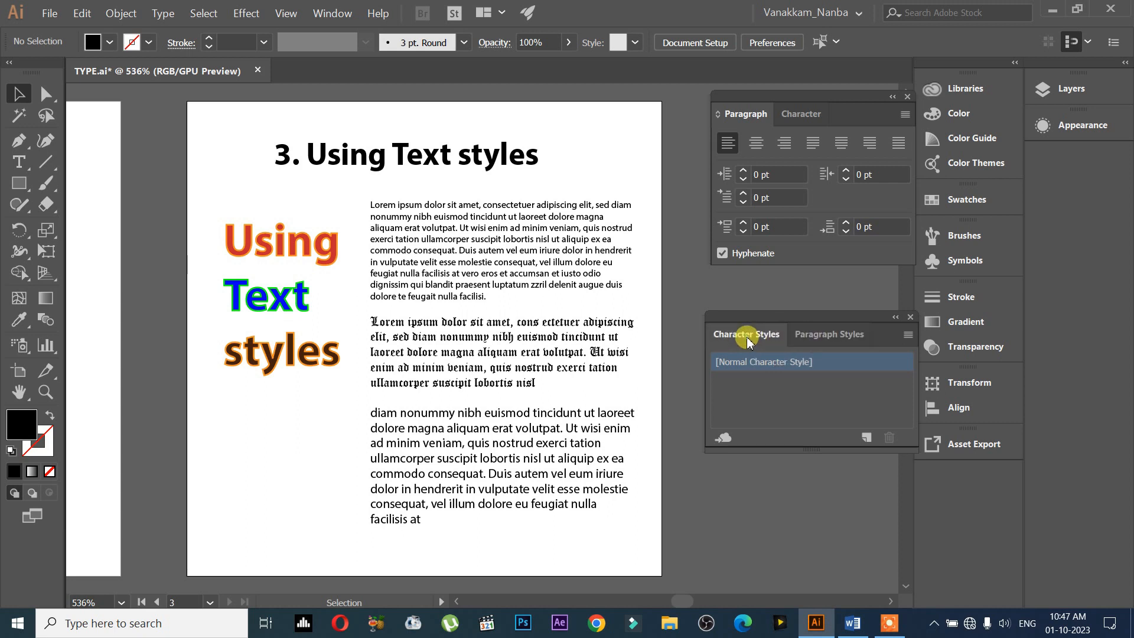
left_click(799, 340)
left_click(767, 334)
left_click_drag(798, 318, 716, 418)
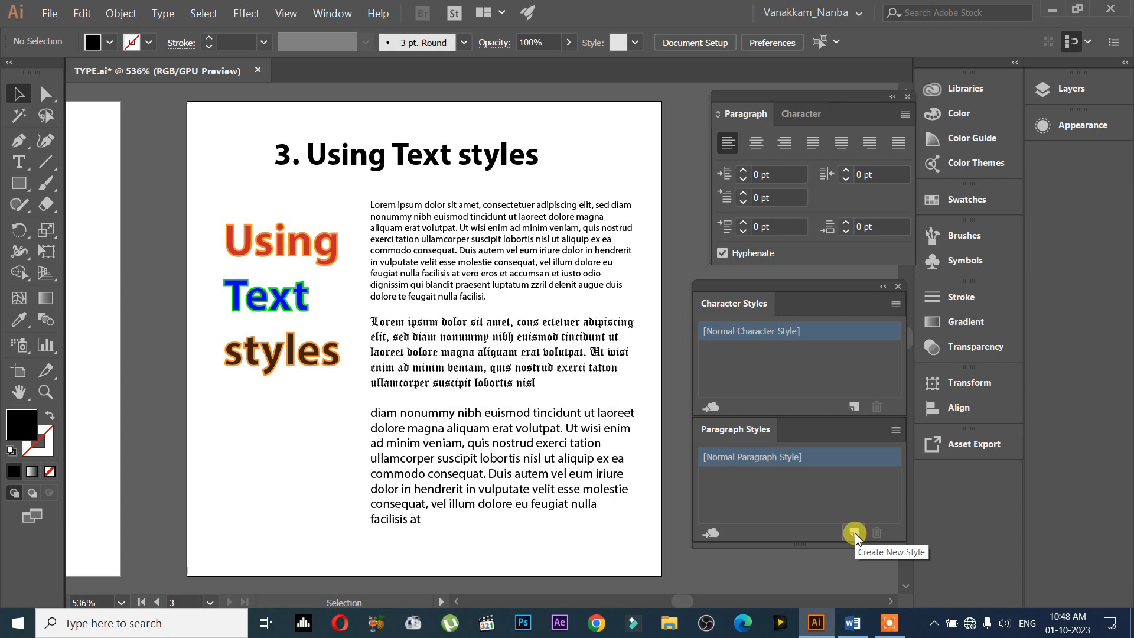
left_click(804, 367)
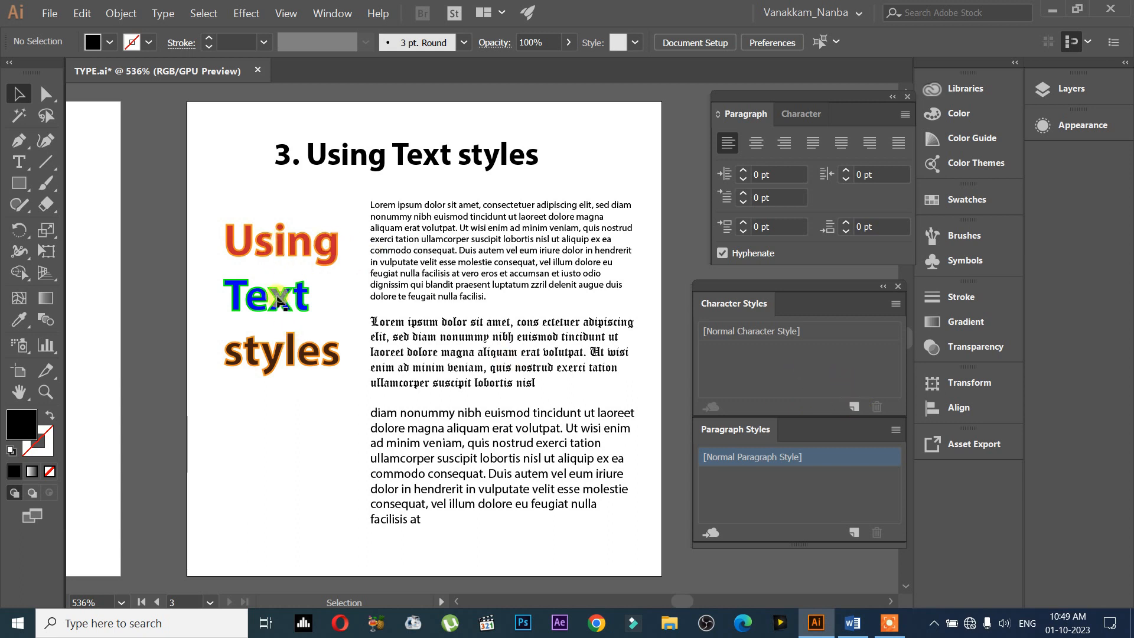
Step: Create a new character style from the formatting of the red word "Using"
double_click(276, 254)
left_click_drag(326, 251, 228, 239)
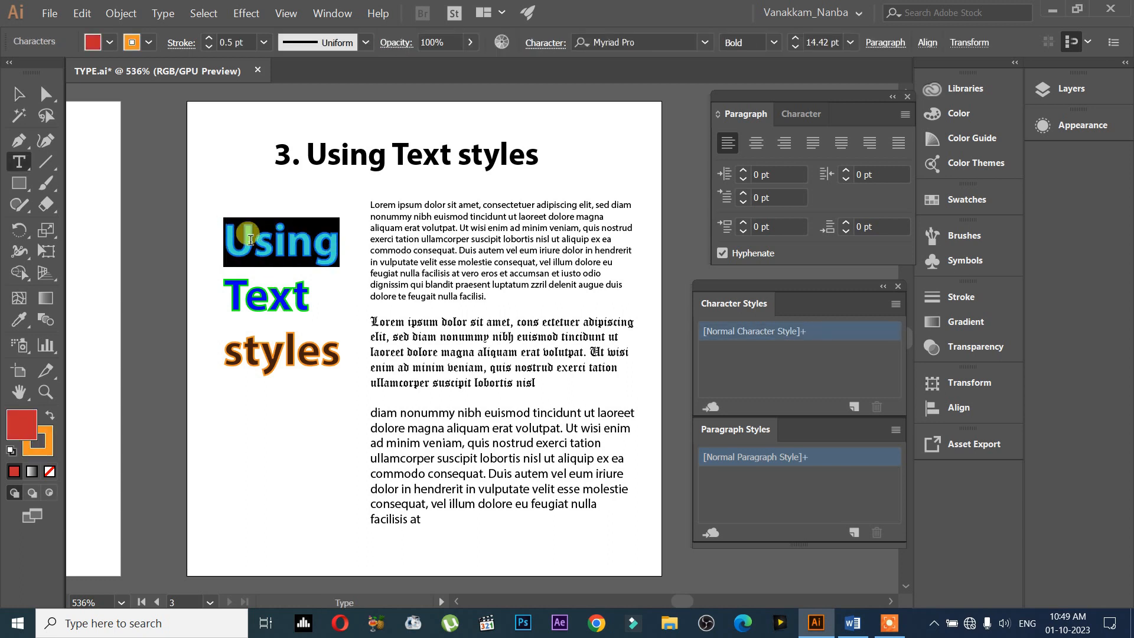
left_click(855, 407)
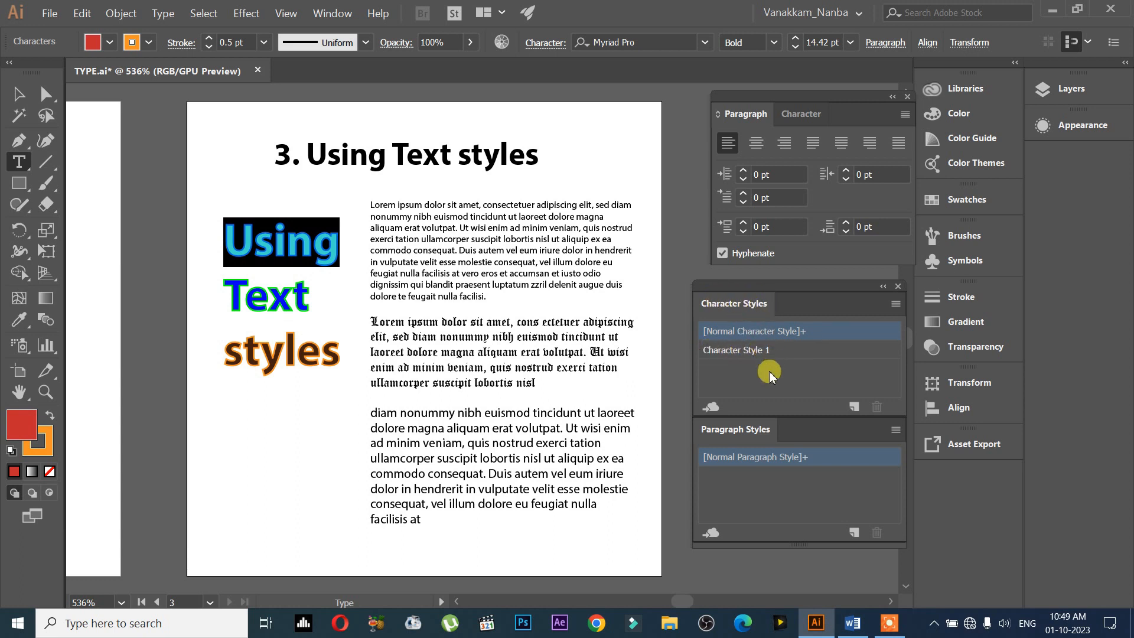
Step: Create a new character style from the formatting of the blue word "Text"
left_click(314, 297)
left_click_drag(313, 297, 224, 293)
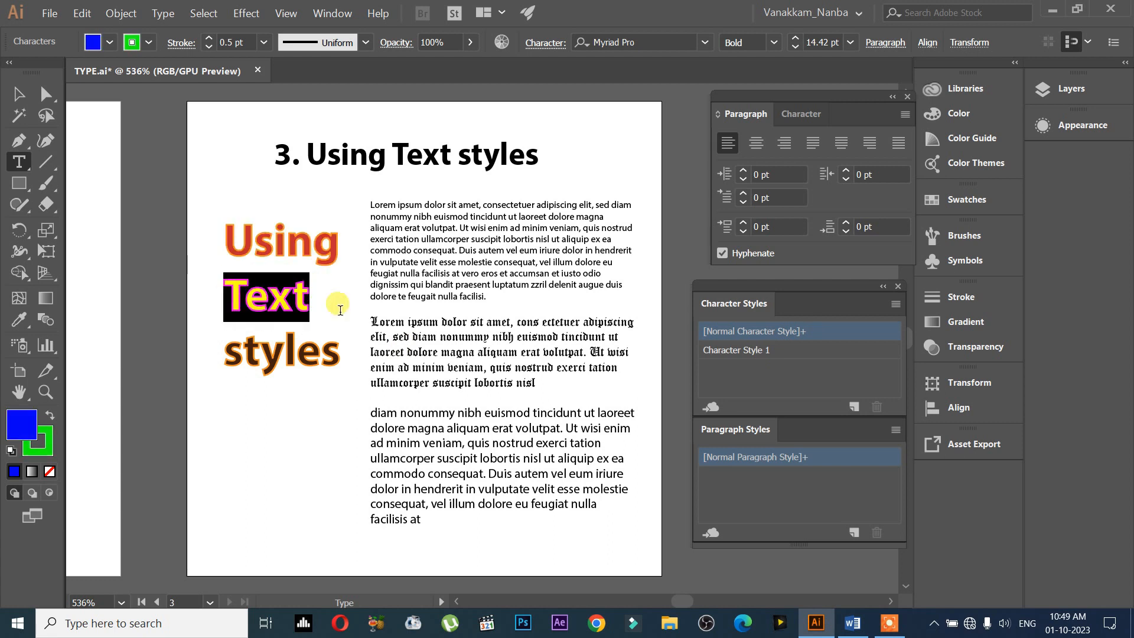
left_click(854, 405)
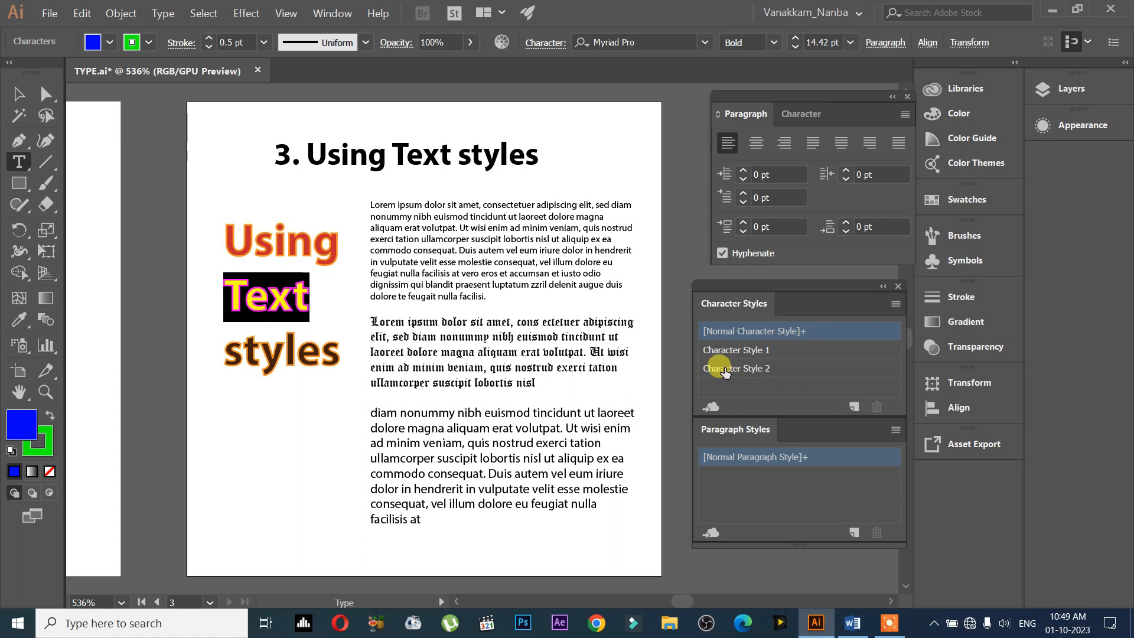
Step: Create a new character style from the brown word "styles" and apply Character Style 1 to that word
left_click(304, 354)
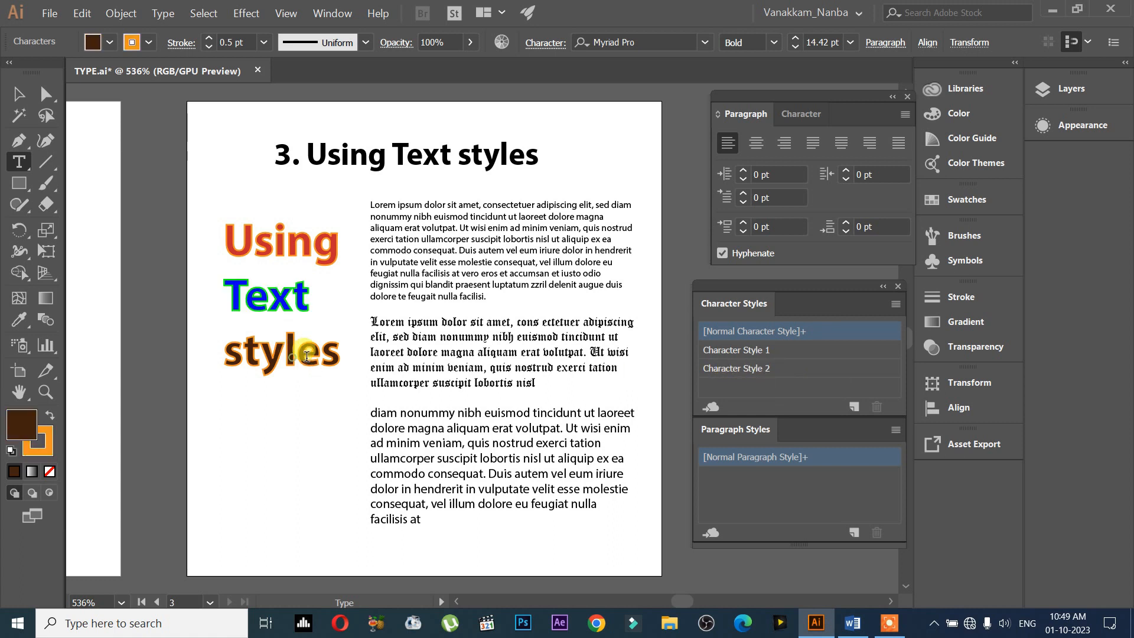
left_click_drag(341, 353, 223, 357)
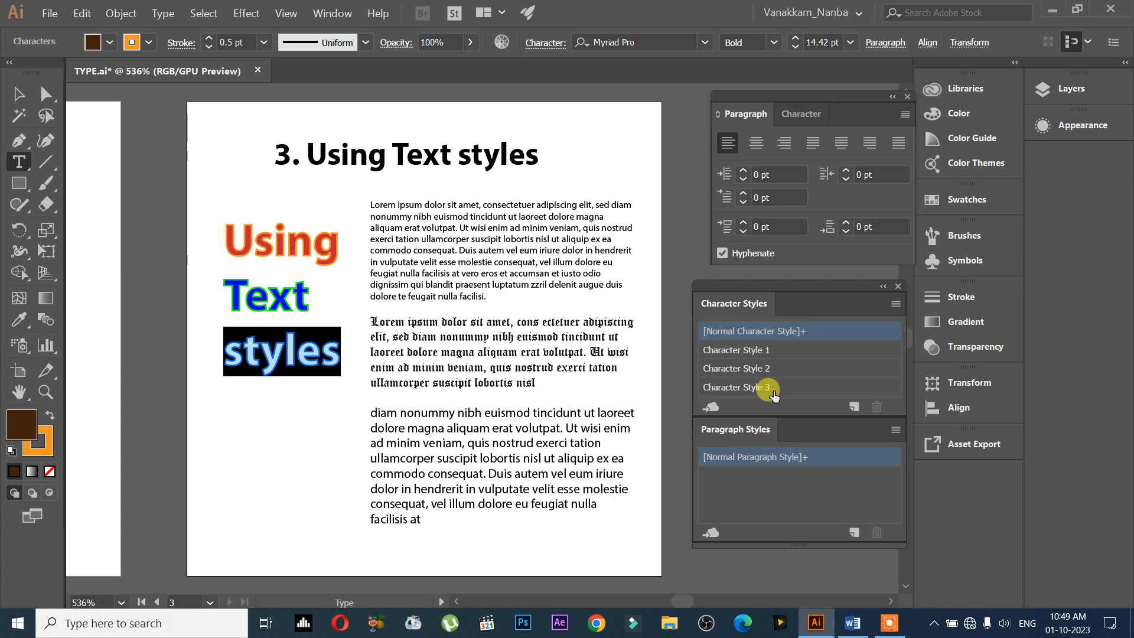
left_click(750, 350)
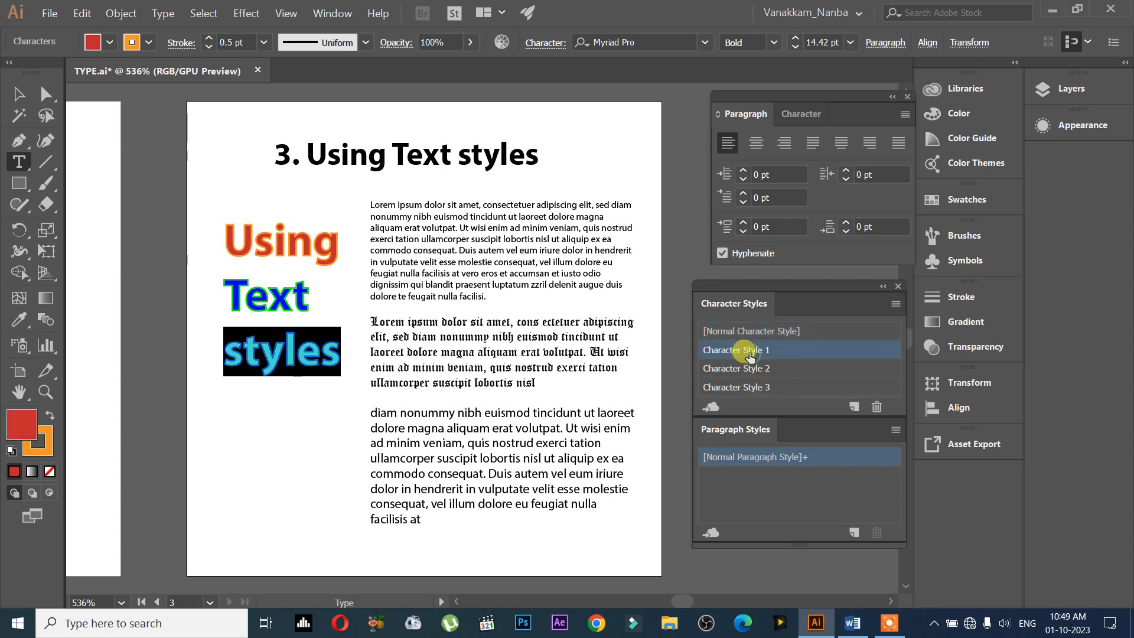
double_click(750, 349)
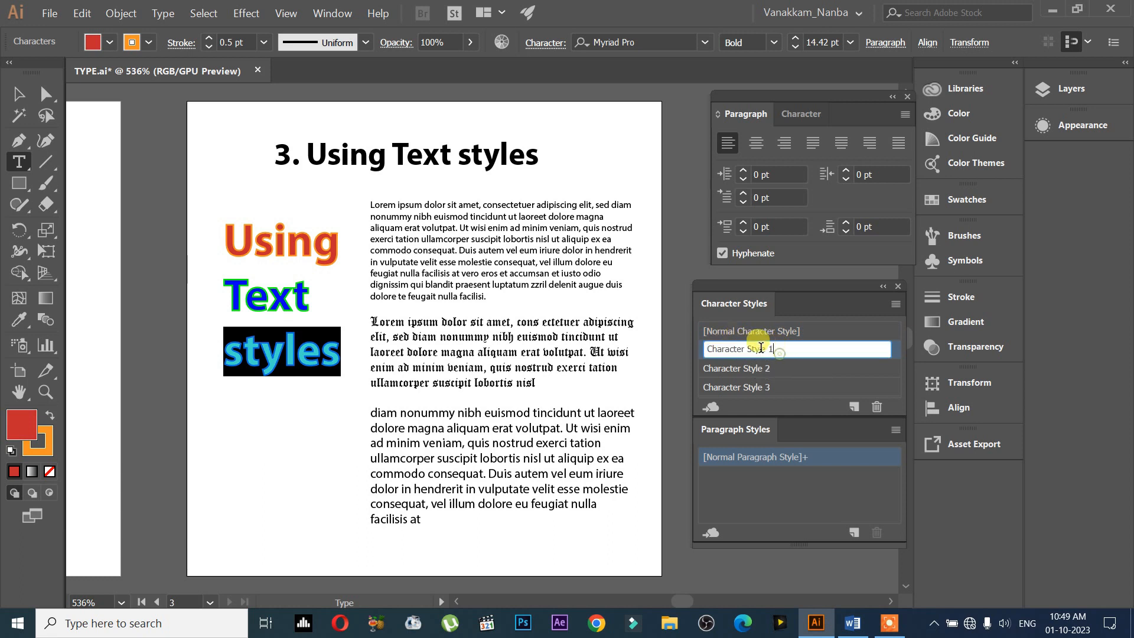
left_click(760, 349)
double_click(763, 350)
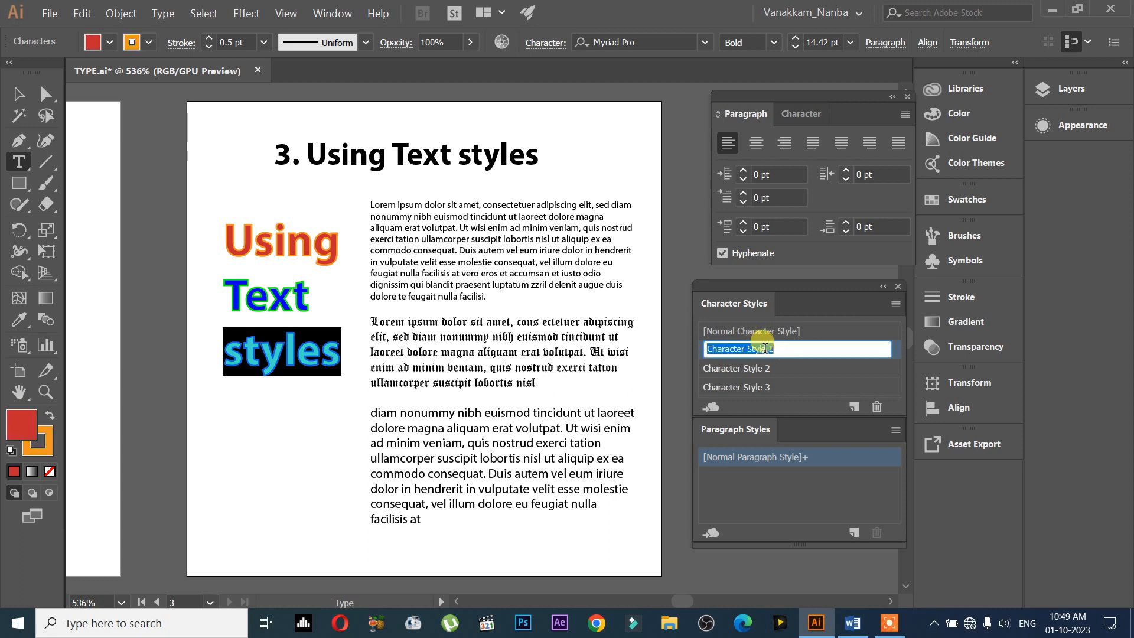
left_click(769, 372)
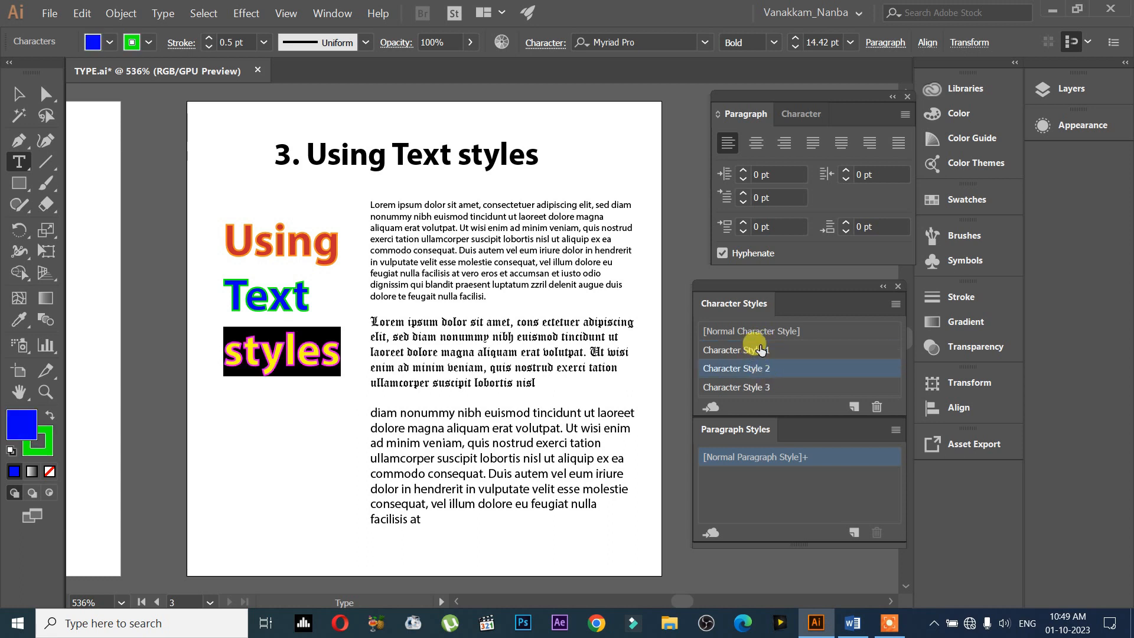
double_click(756, 347)
left_click(783, 371)
left_click(820, 352)
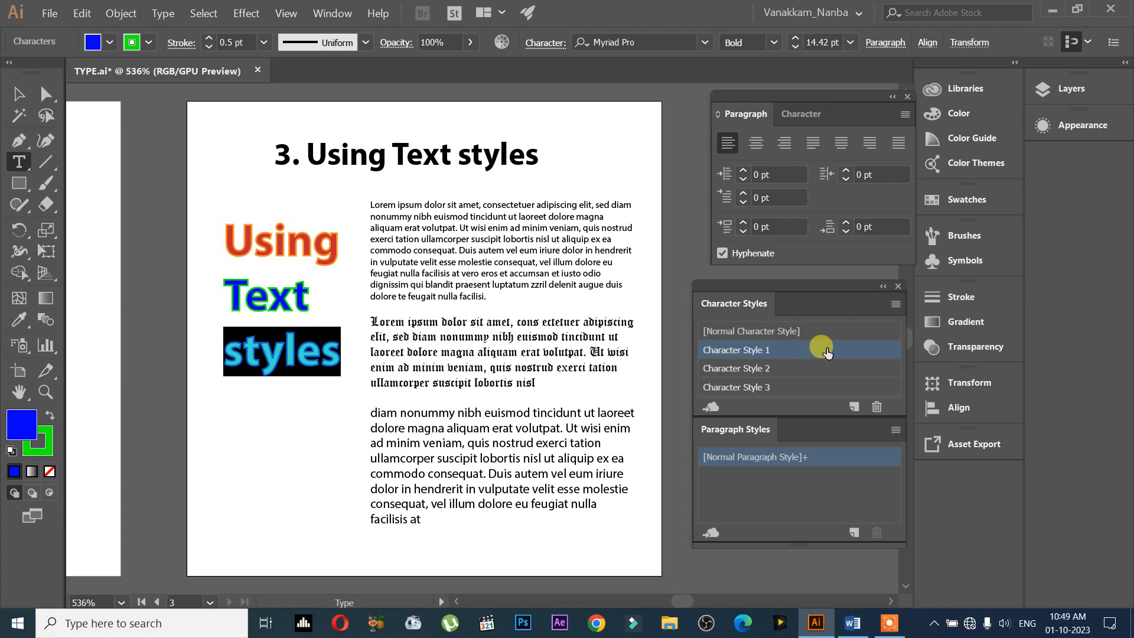
double_click(825, 353)
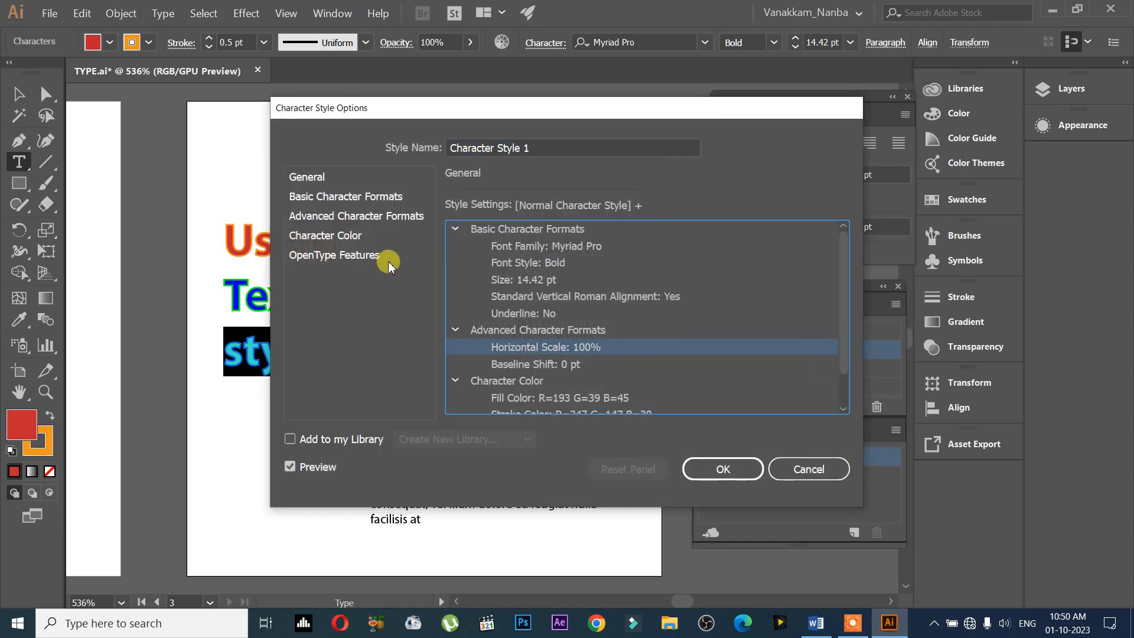
left_click(795, 468)
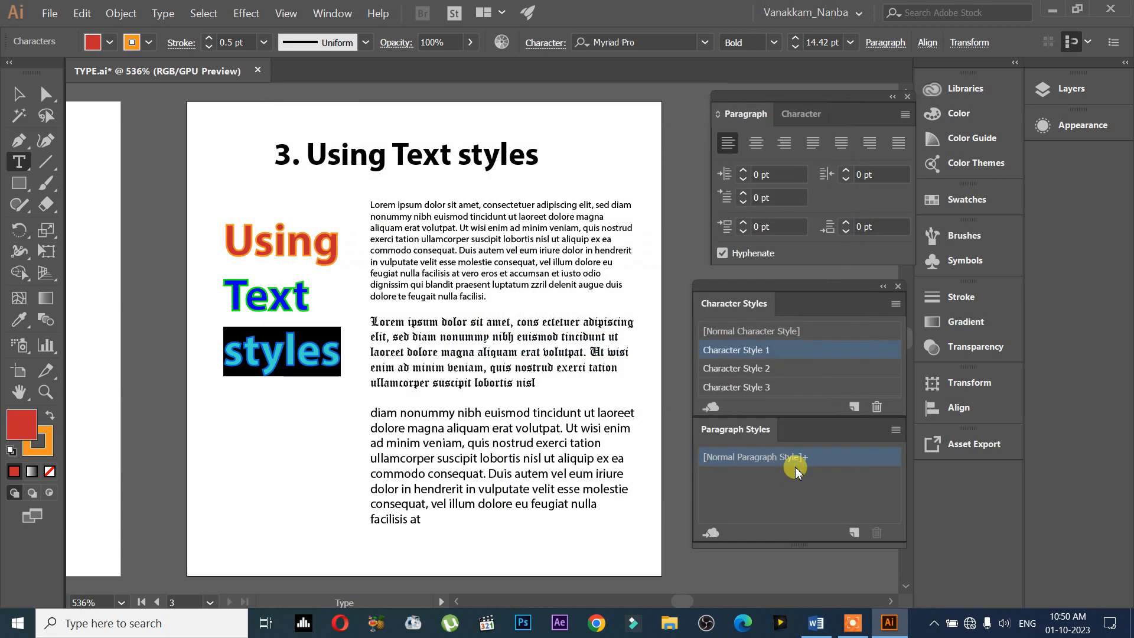
Step: Rename Character Style 1 as "using style"
double_click(761, 351)
key("Escape")
double_click(754, 351)
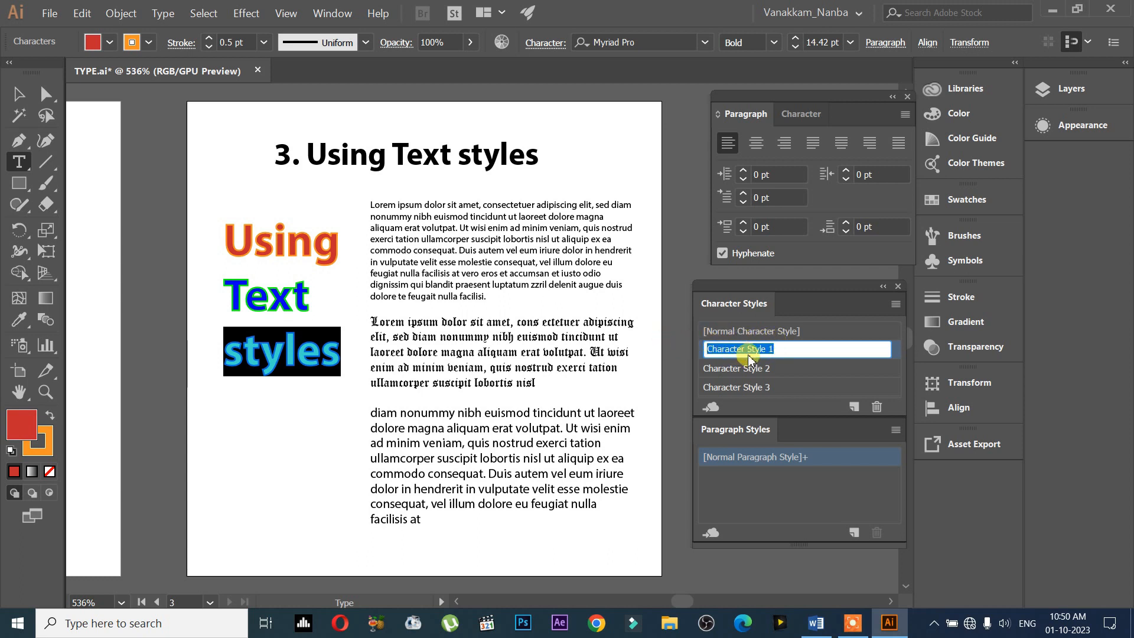
type("using style")
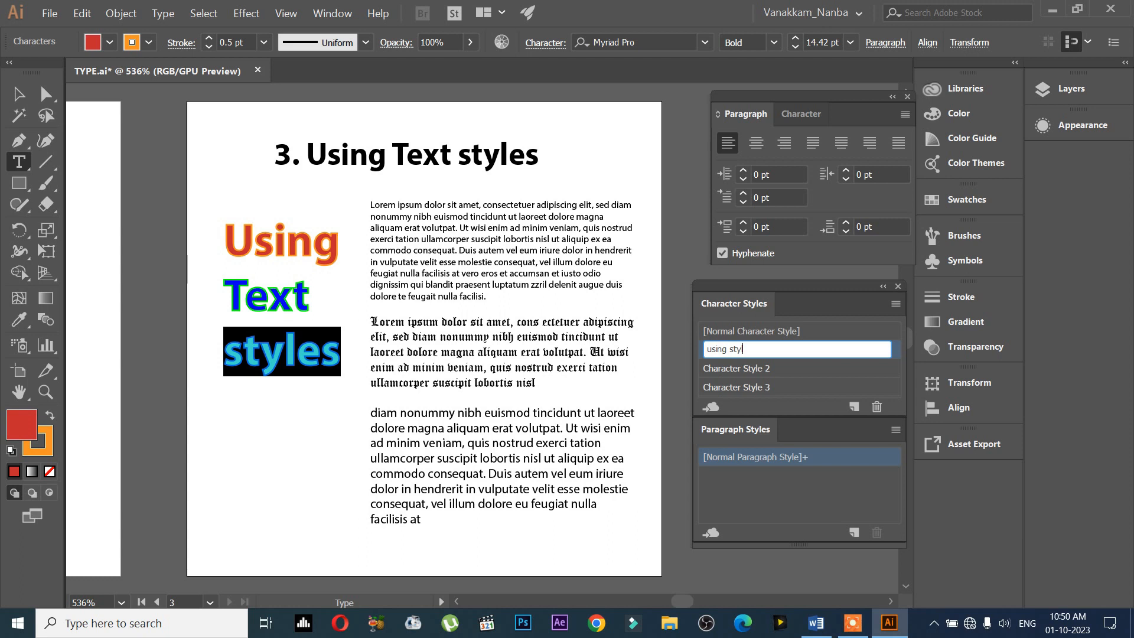
Step: Rename Character Style 2 as "text Style"
left_click(736, 369)
double_click(736, 367)
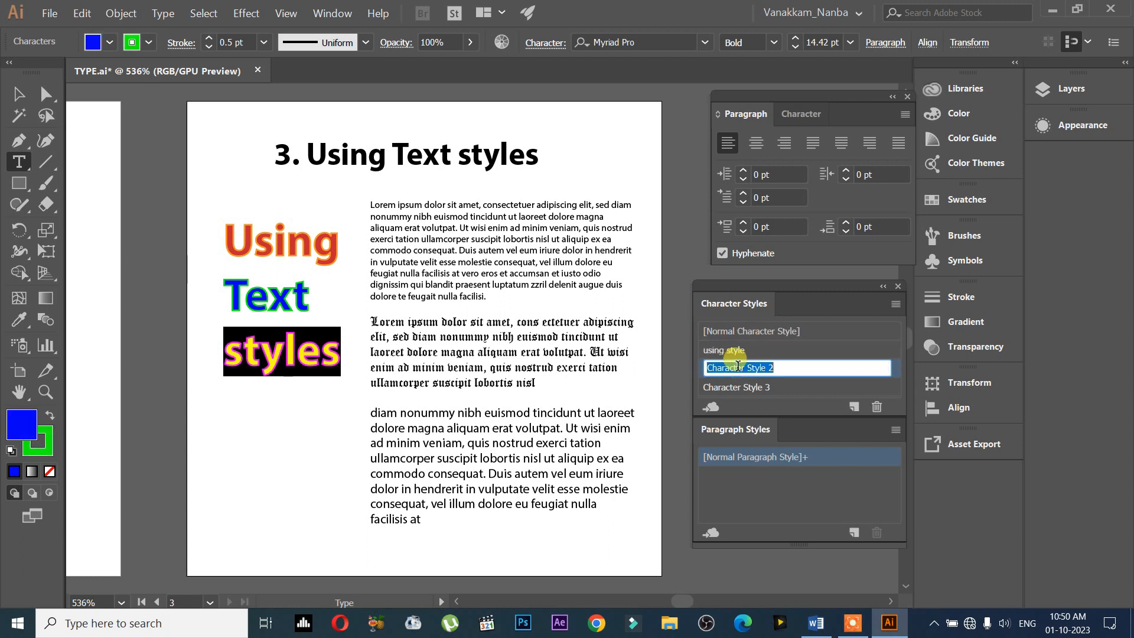
double_click(741, 368)
type("text")
left_click(754, 366)
key("BackSpace")
key("BackSpace")
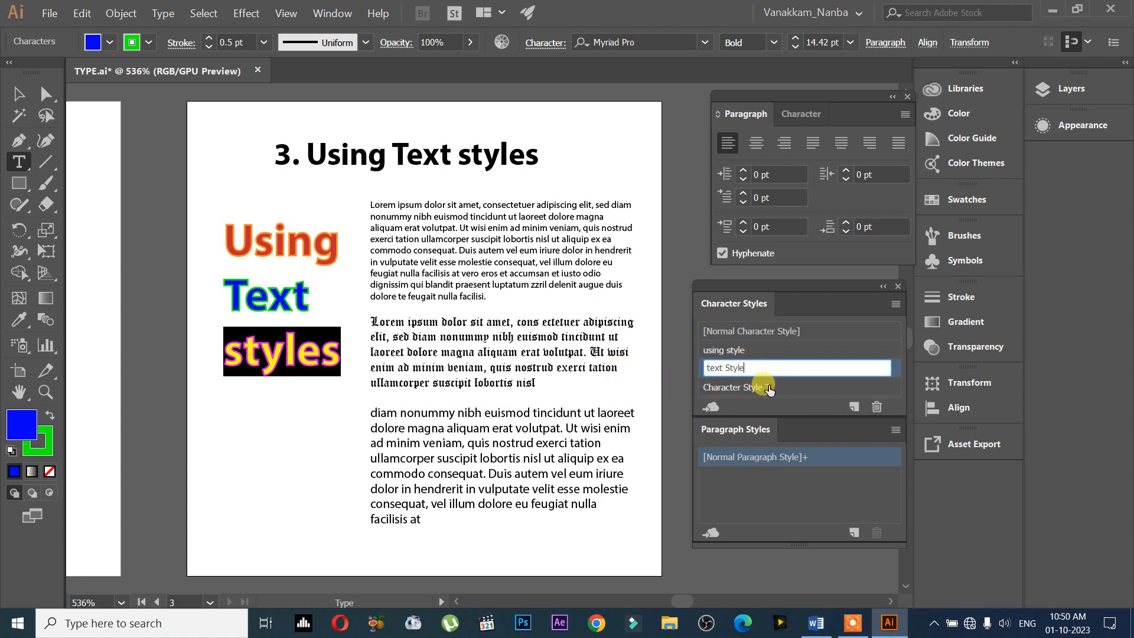
Step: Rename Character Style 3 as "Style2"
left_click(767, 387)
double_click(773, 386)
left_click(779, 384)
key("BackSpace")
key("BackSpace")
left_click_drag(745, 384, 628, 387)
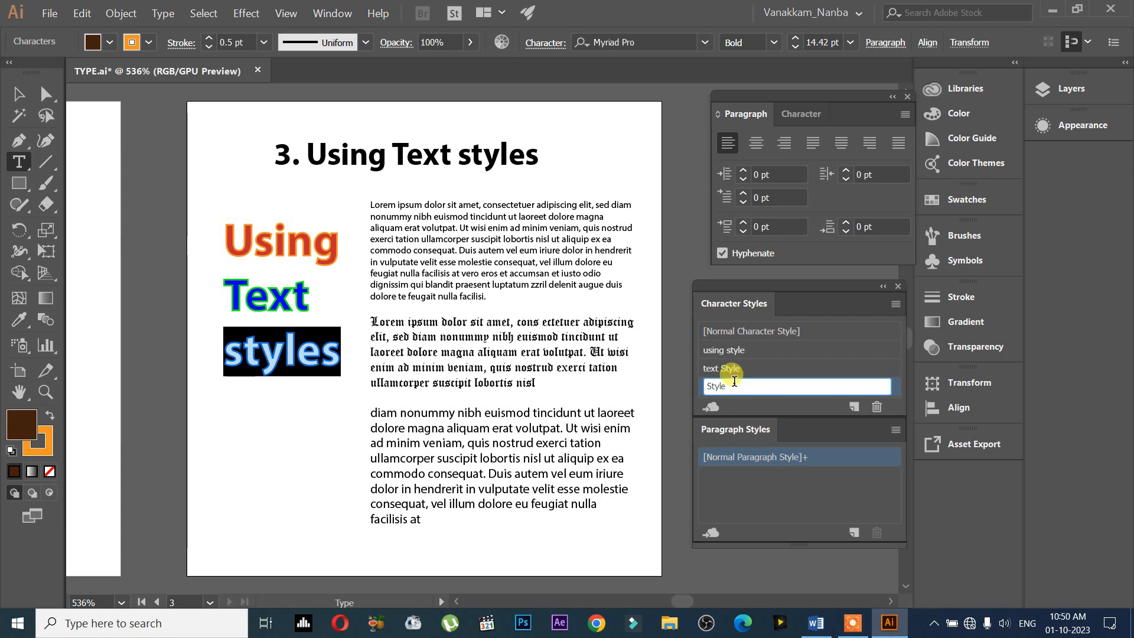
left_click(745, 353)
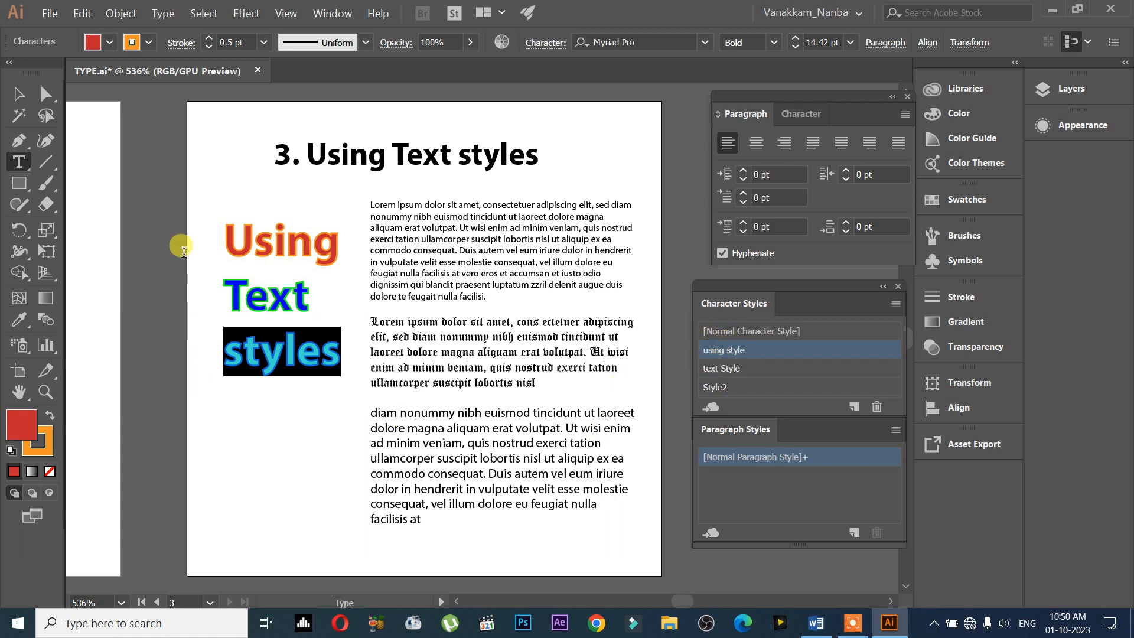
Step: Select the word "styles" in the coloured text and apply the Style2 character style to it
left_click(19, 94)
left_click(317, 311)
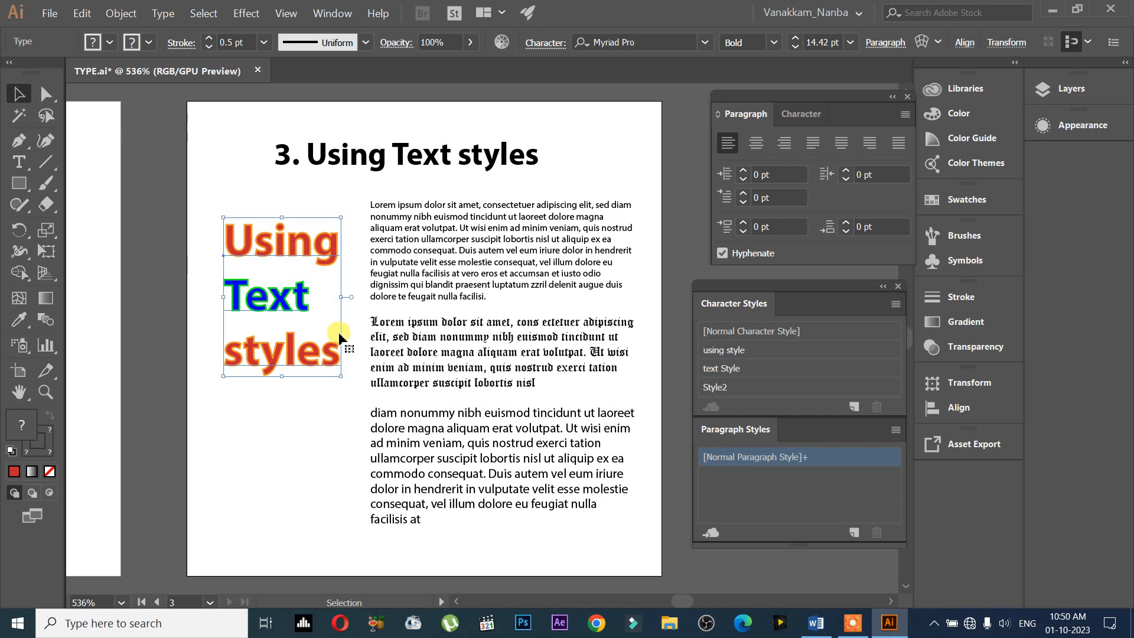
key("a")
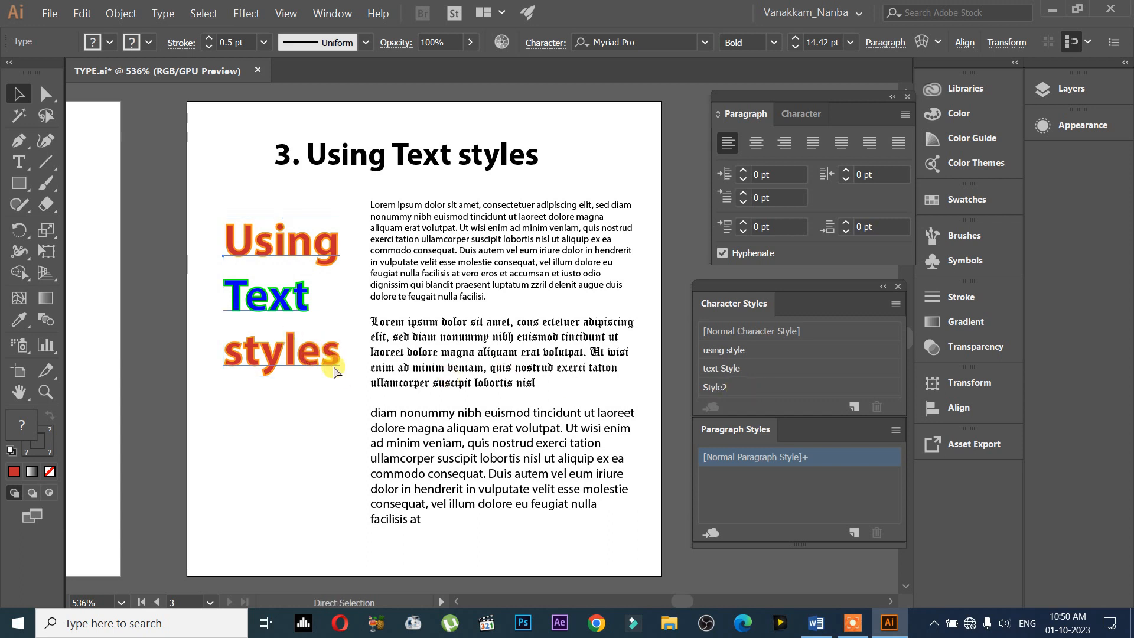
double_click(333, 371)
double_click(334, 371)
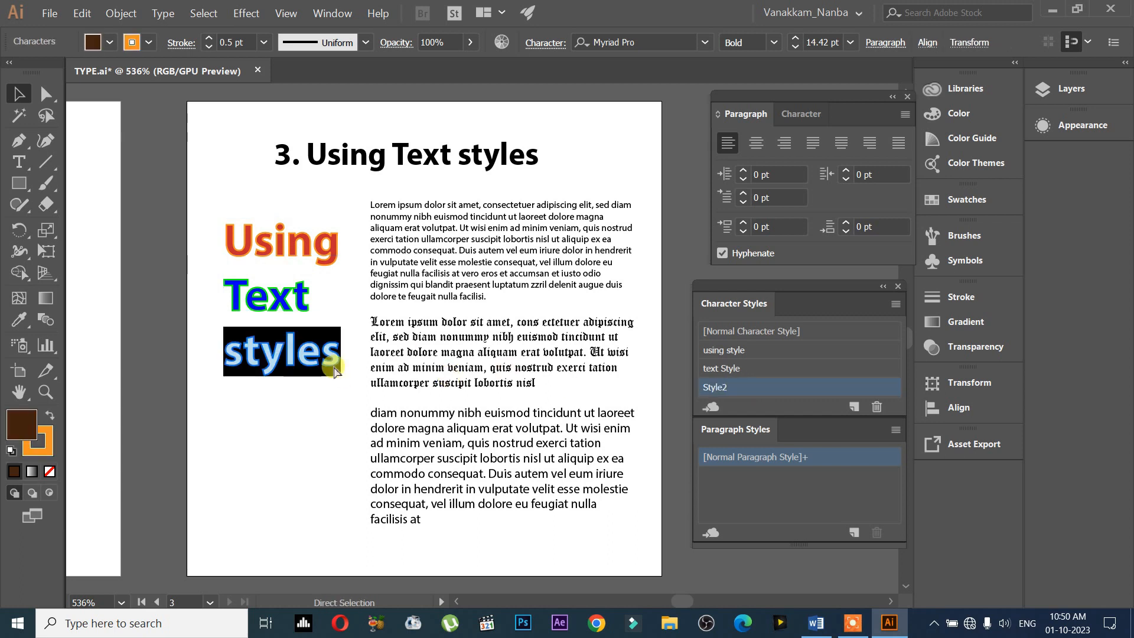
key("Escape")
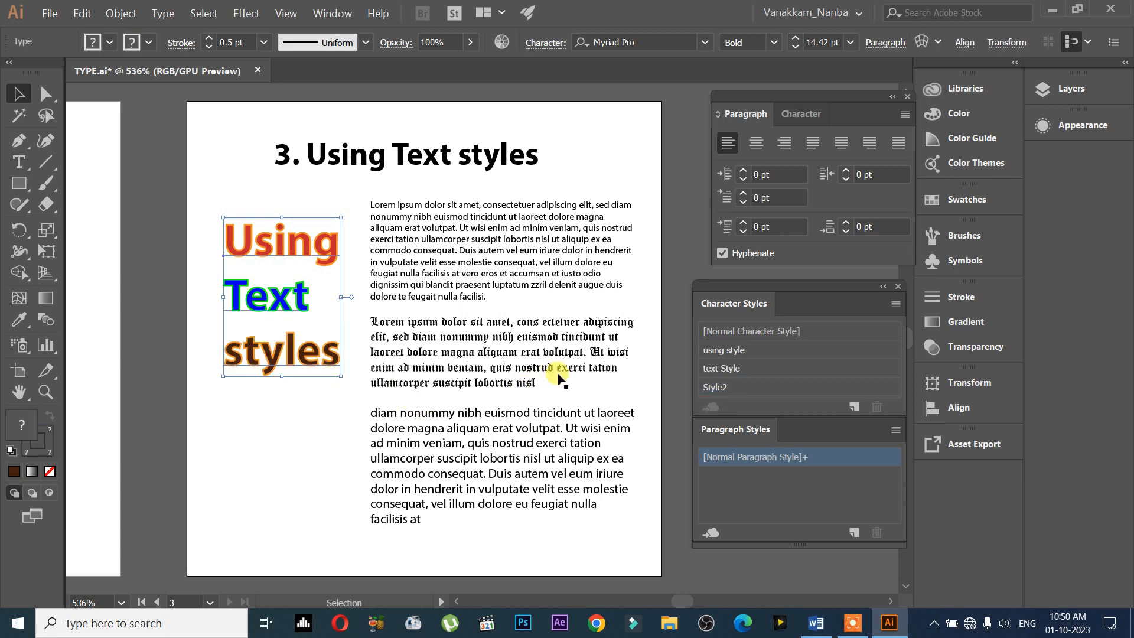
Step: Apply "using style" to the blackletter phrase "Lorem ipsum dolor sit amet," and shift the coloured words slightly away from the paragraphs
left_click(472, 245)
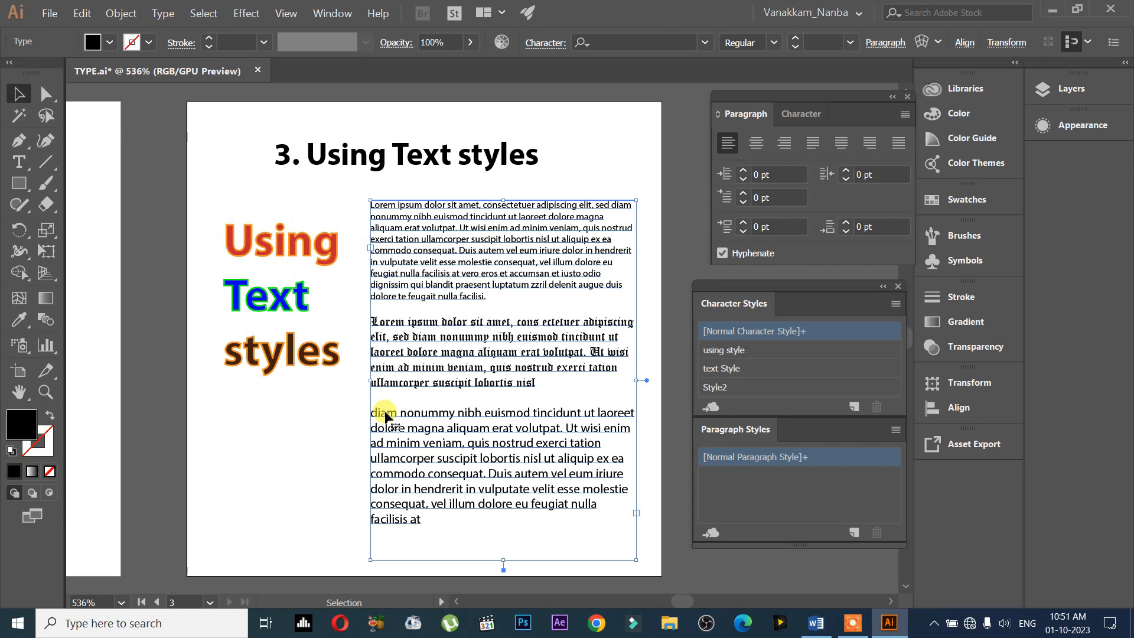
left_click(418, 331)
left_click(505, 330)
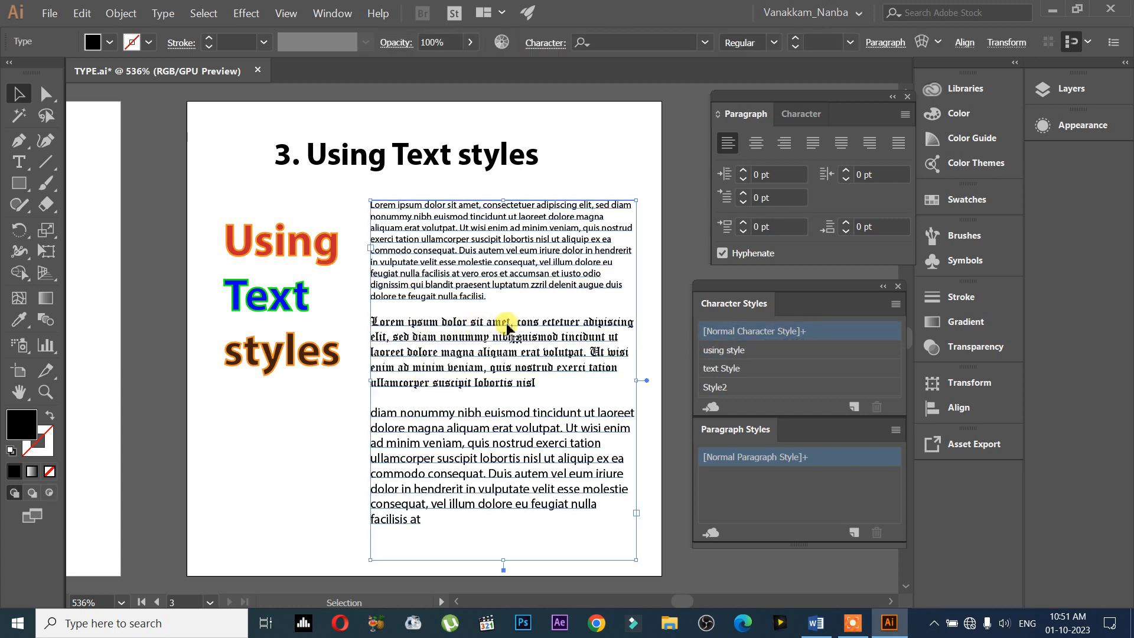
double_click(506, 328)
left_click_drag(514, 326, 369, 329)
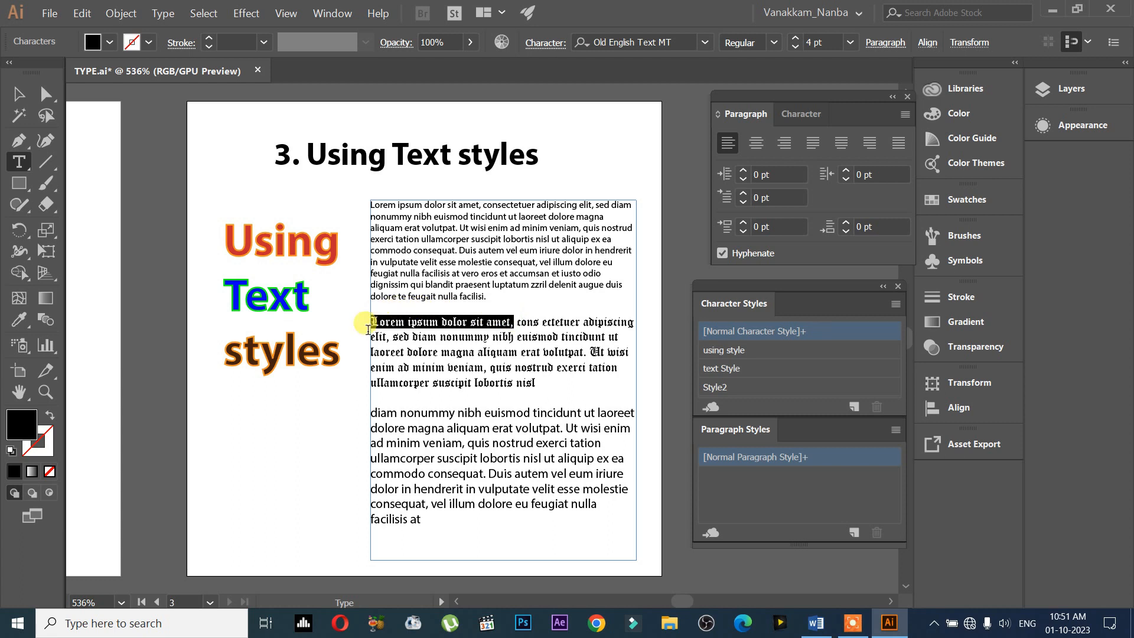
left_click(738, 350)
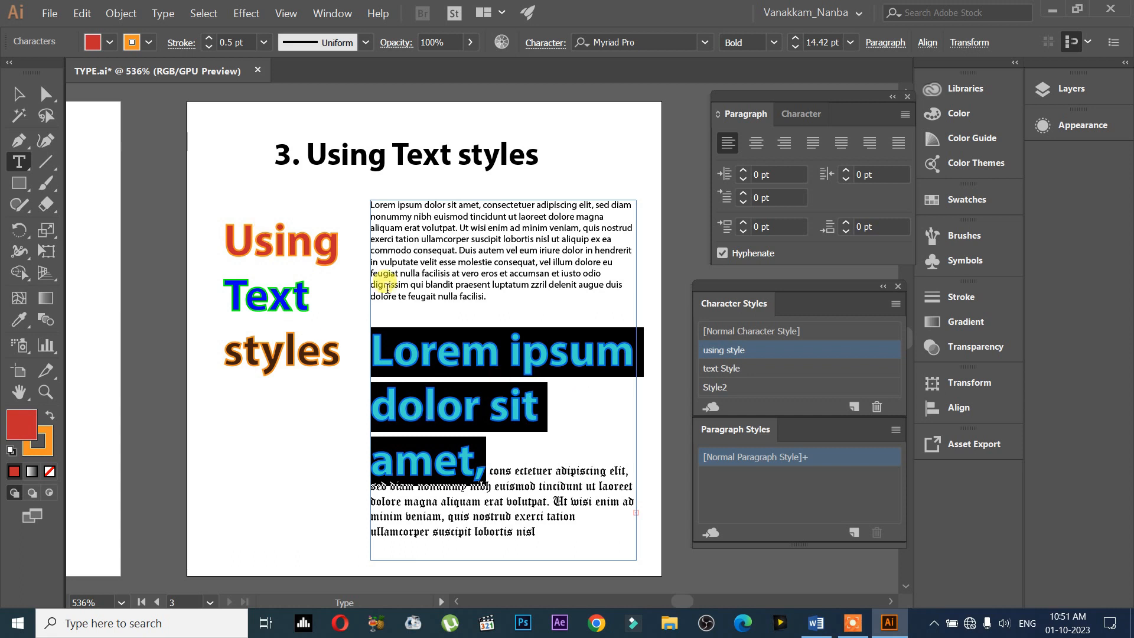
left_click(17, 94)
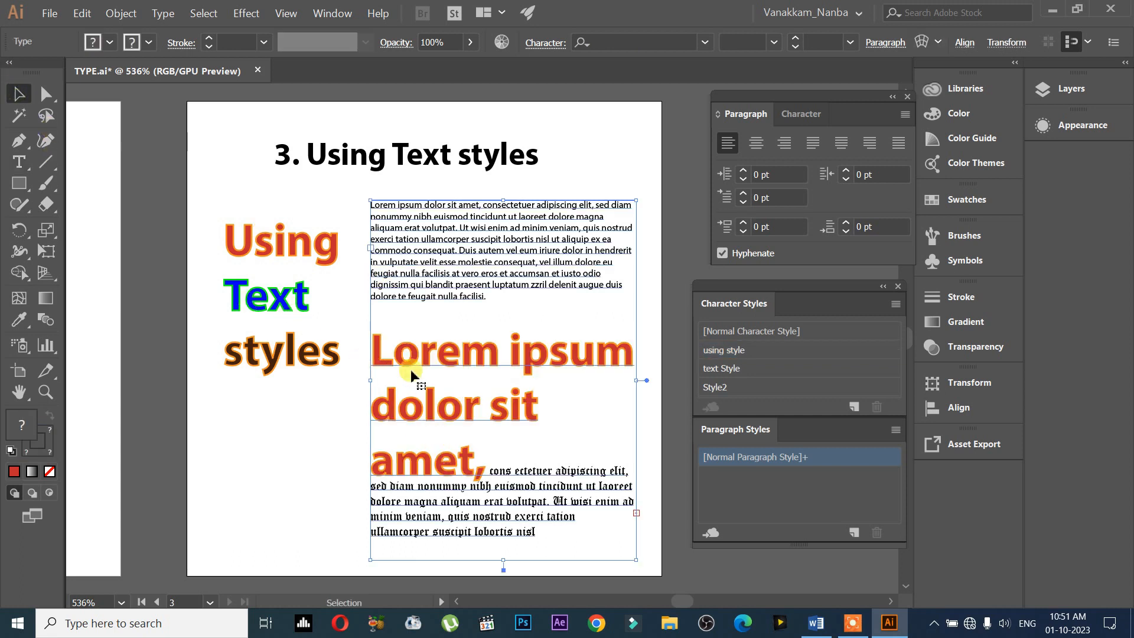
mouse_move(301, 253)
left_mouse_down()
mouse_move(540, 328)
mouse_move(567, 357)
mouse_move(528, 361)
mouse_move(291, 253)
left_mouse_up()
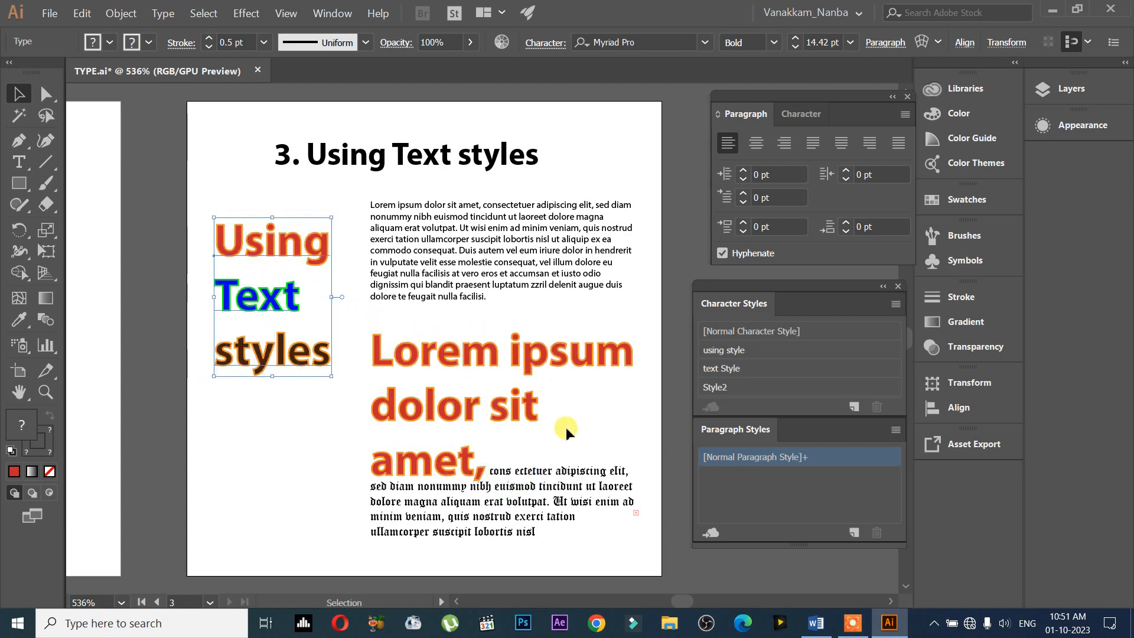
Step: Try a smaller font size of 8 pt on the red phrase "Lorem ipsum dolor sit amet,"
left_click(511, 417)
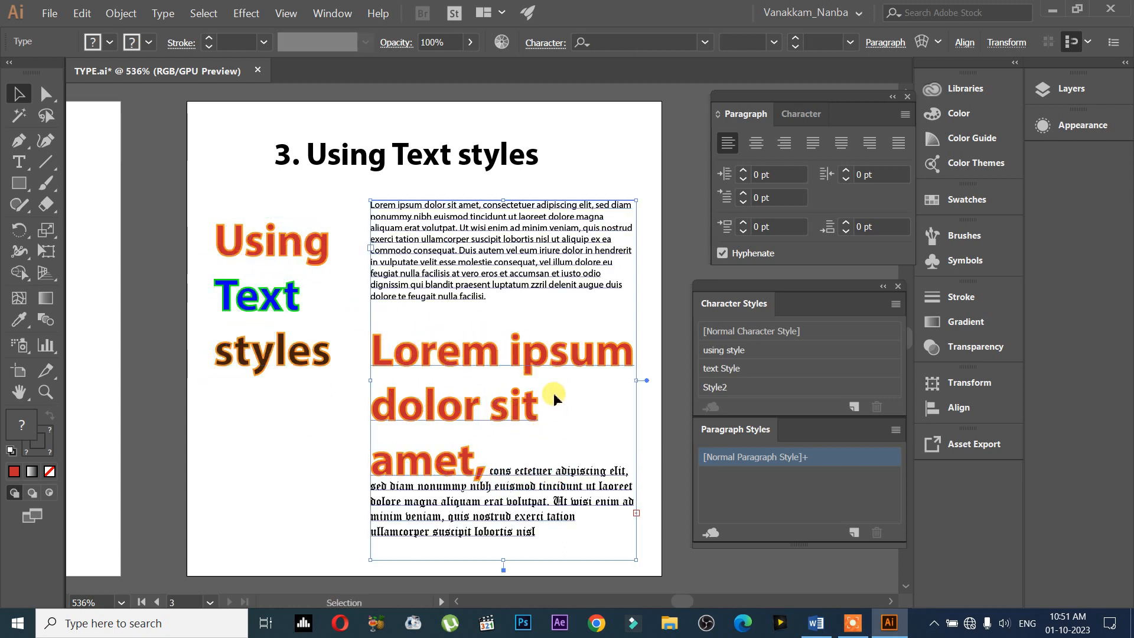
double_click(442, 418)
left_click_drag(487, 467, 360, 356)
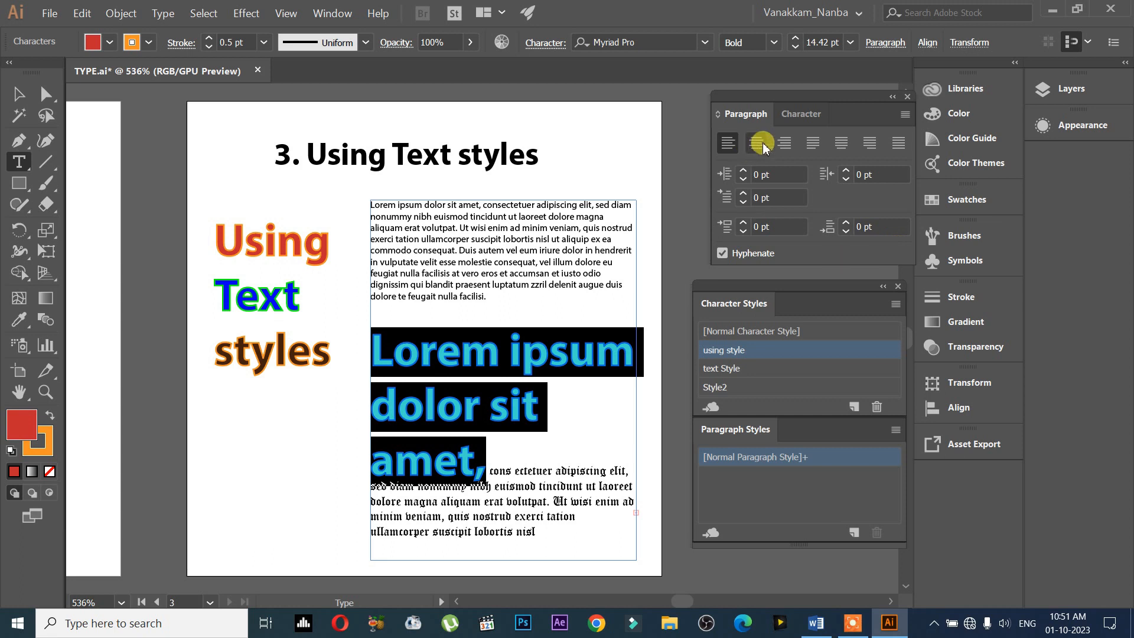
left_click(798, 112)
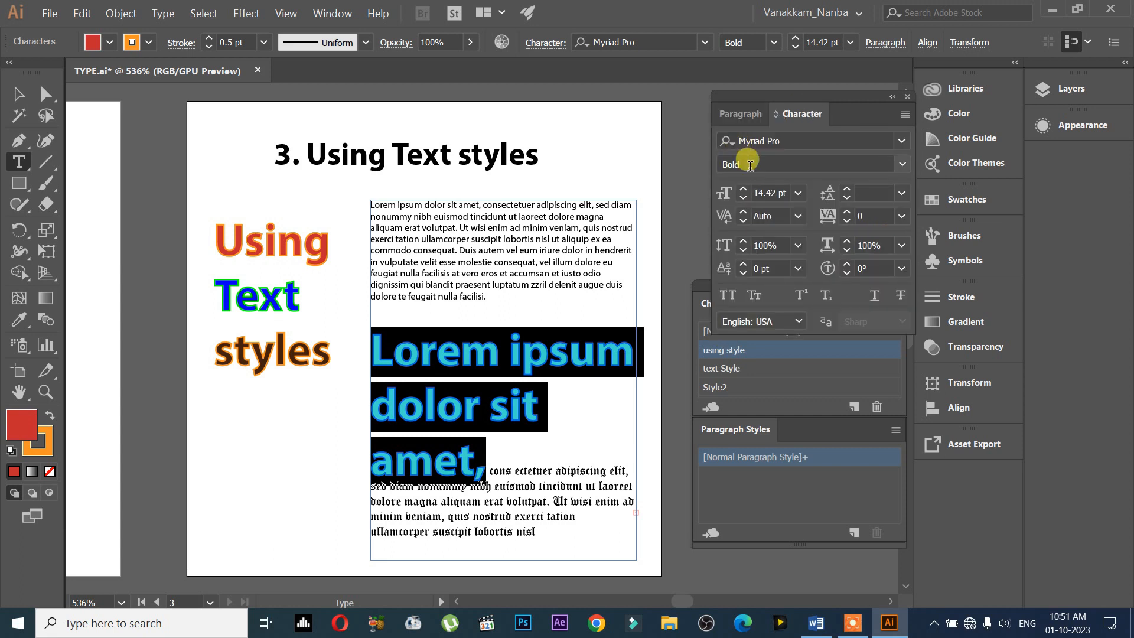
left_click(742, 201)
left_click(742, 201)
left_click(742, 200)
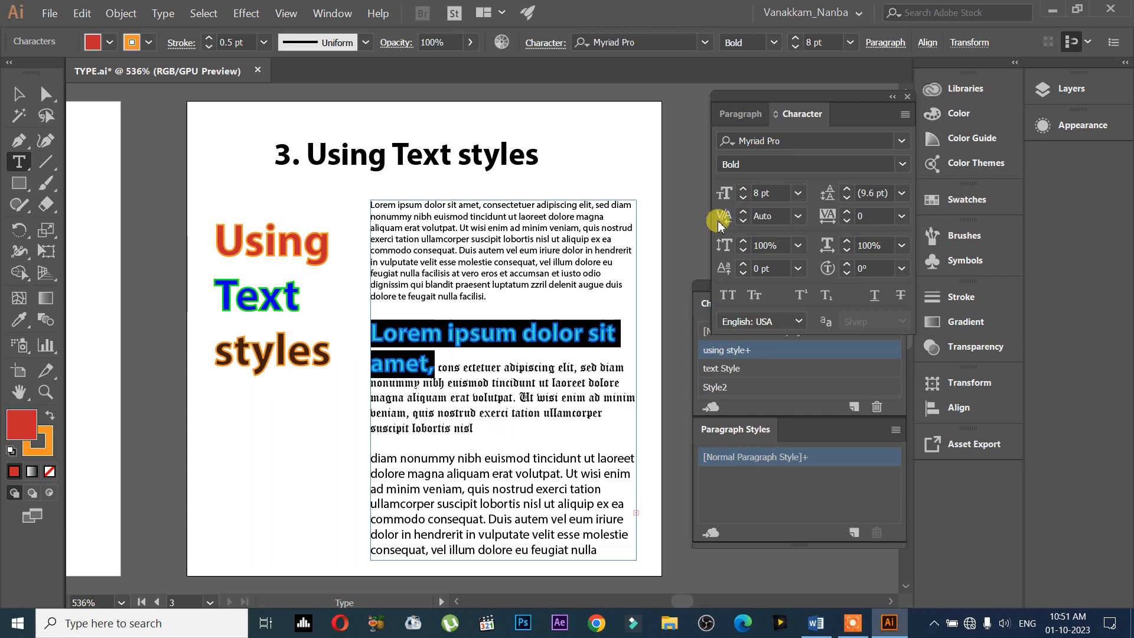
Step: Undo the font size changes on the phrase "Lorem ipsum dolor sit amet,"
key("ctrl+shift+period")
key("ctrl+z")
key("ctrl+z")
key("ctrl+z")
key("ctrl+z")
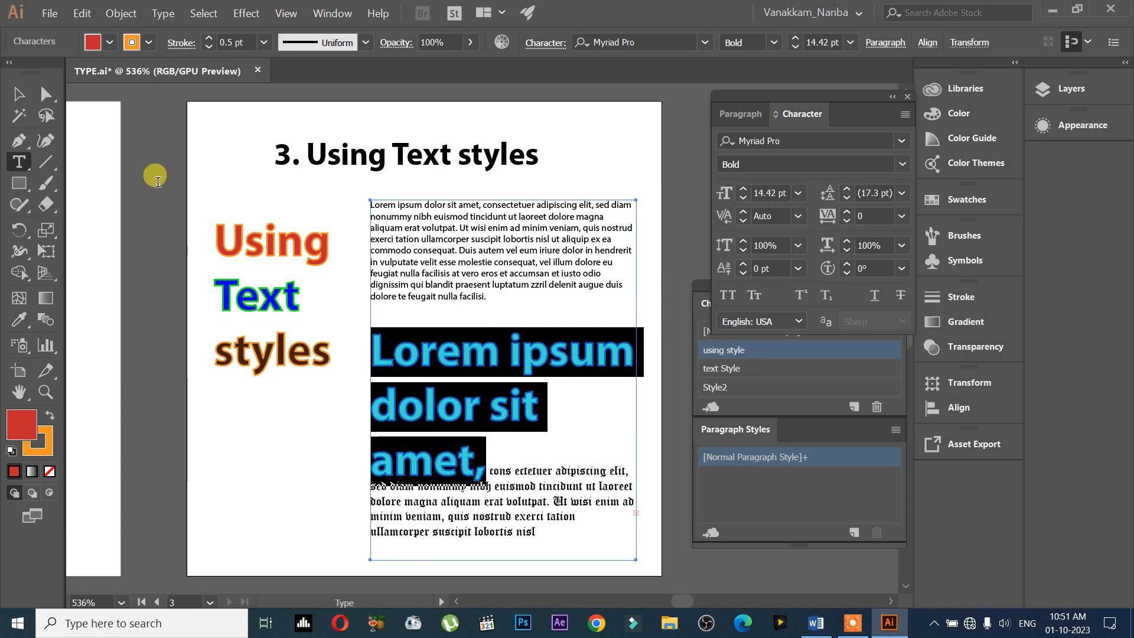
Step: Apply the "text Style" character style to the word "dolor" after "Duis autem vel eum iriure" in the first paragraph
left_click(17, 93)
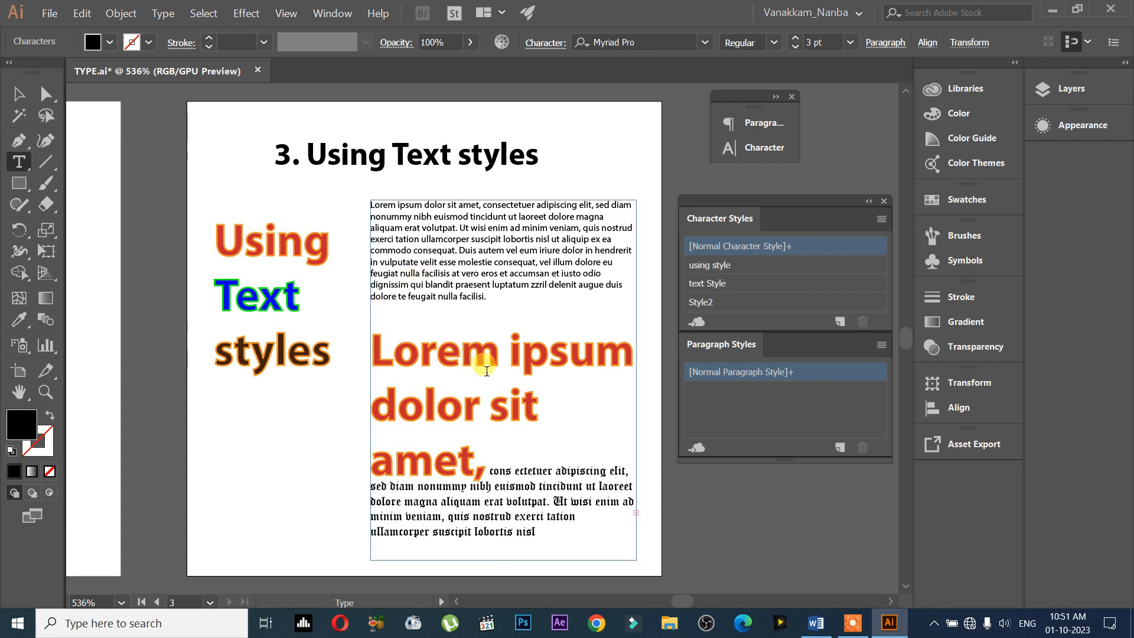
left_click(297, 299)
left_click_drag(288, 302, 220, 298)
left_click(18, 93)
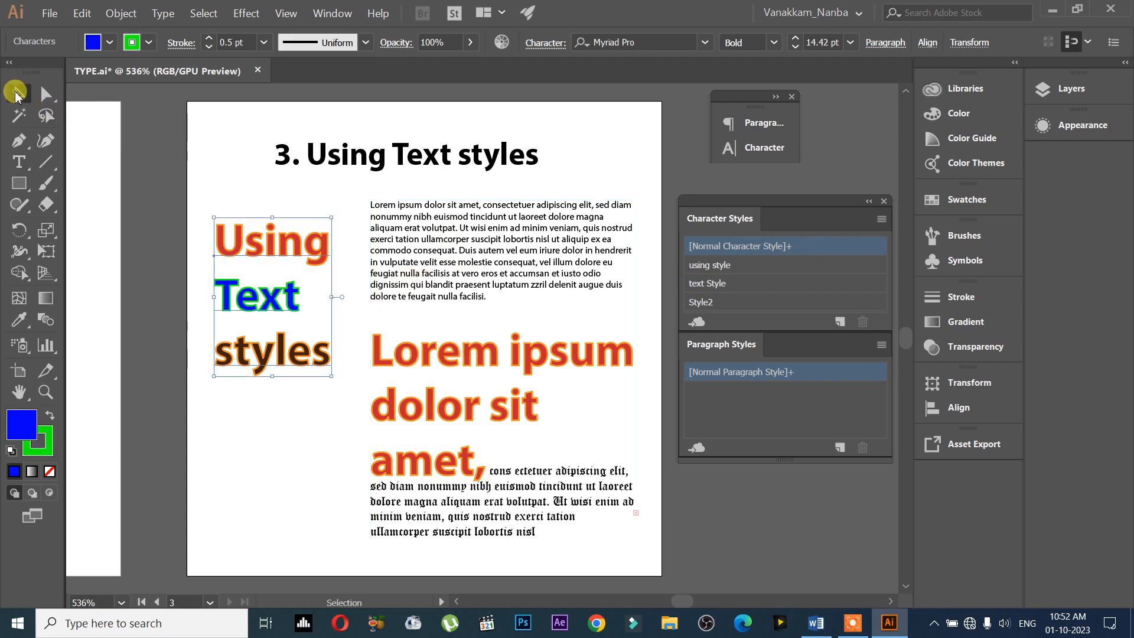
left_click(702, 288)
double_click(582, 245)
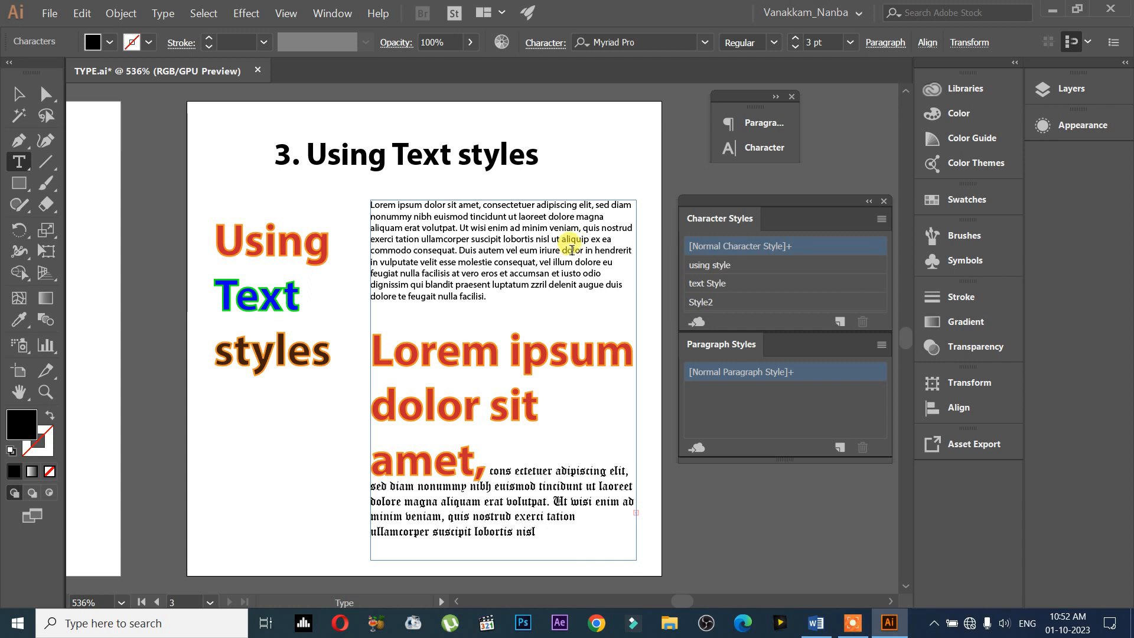
left_click(745, 282)
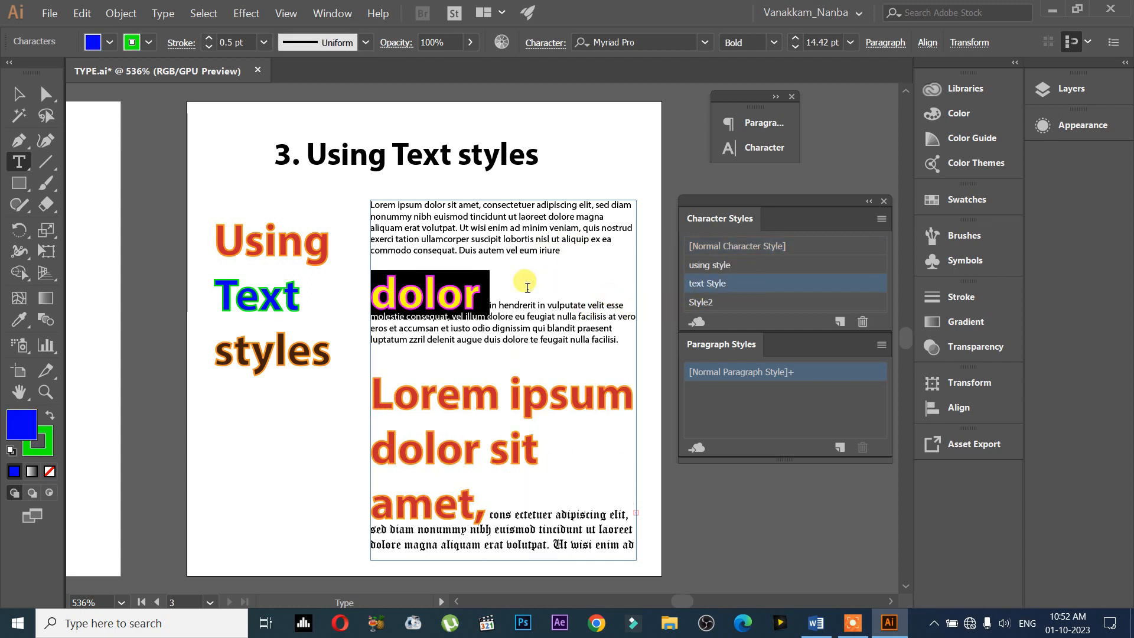
left_click(556, 317)
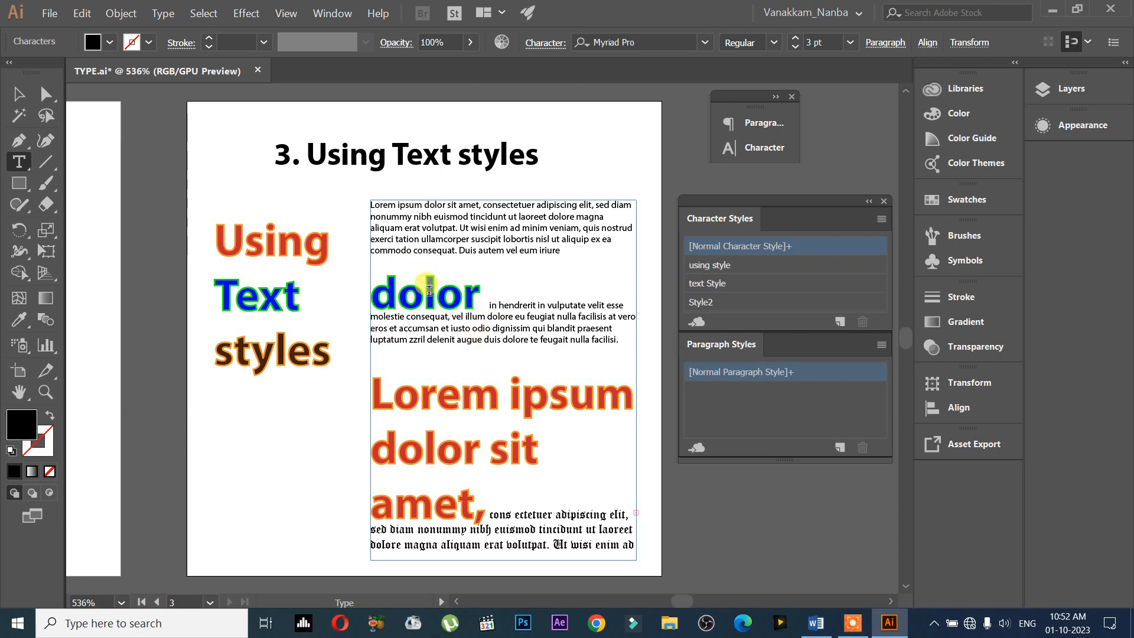
Step: Scale the coloured "Using Text styles" text block down to a font size of about 4.67 pt
left_click(274, 271)
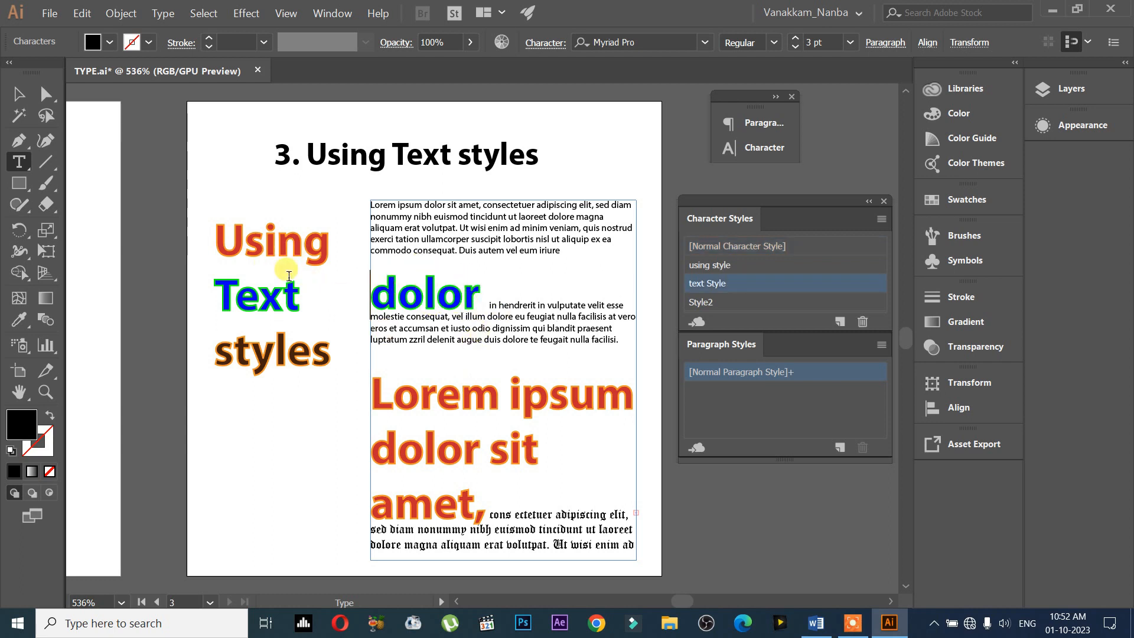
key("Escape")
left_click(267, 269)
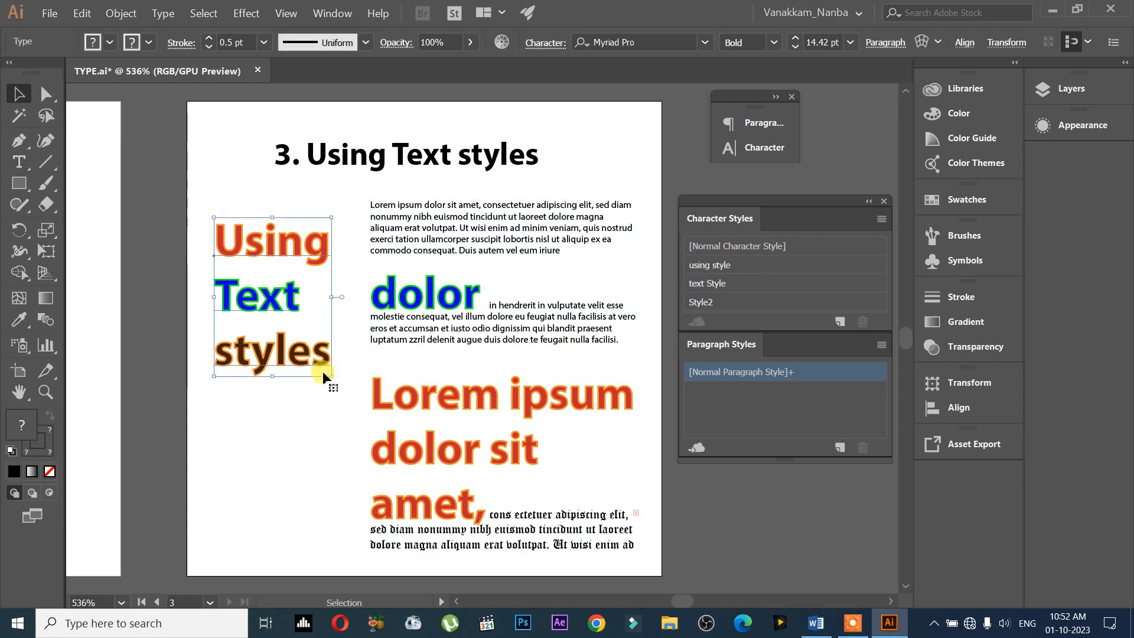
left_click_drag(333, 379, 286, 271)
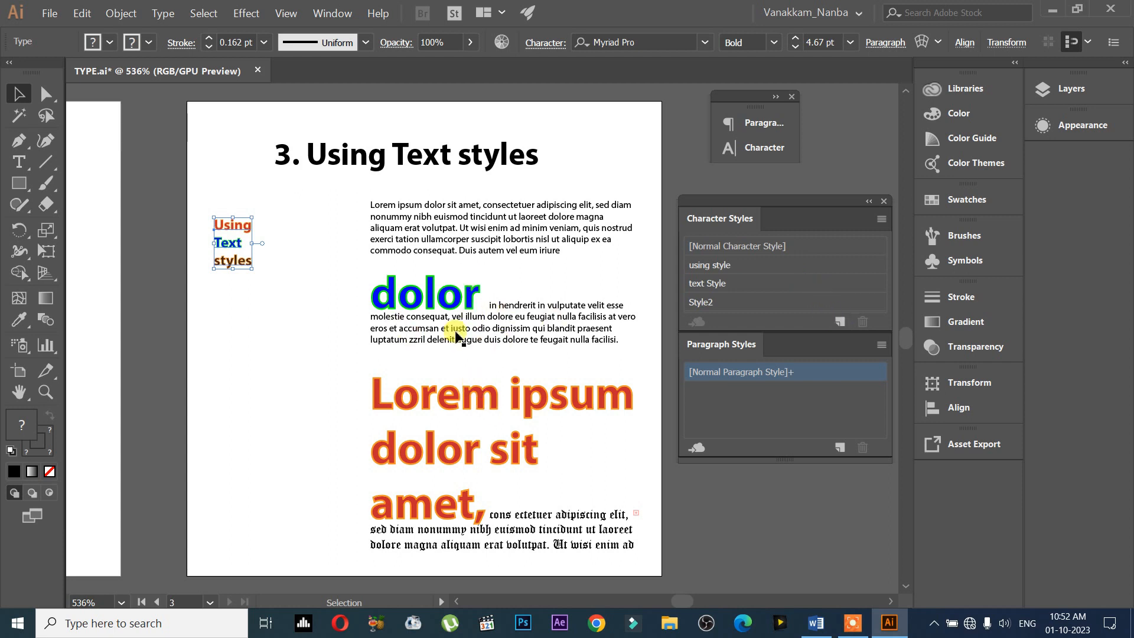
Step: Enlarge the coloured "Using Text styles" block to 5.24 pt, then try the "Style2" character style on it and undo that
left_click(454, 402)
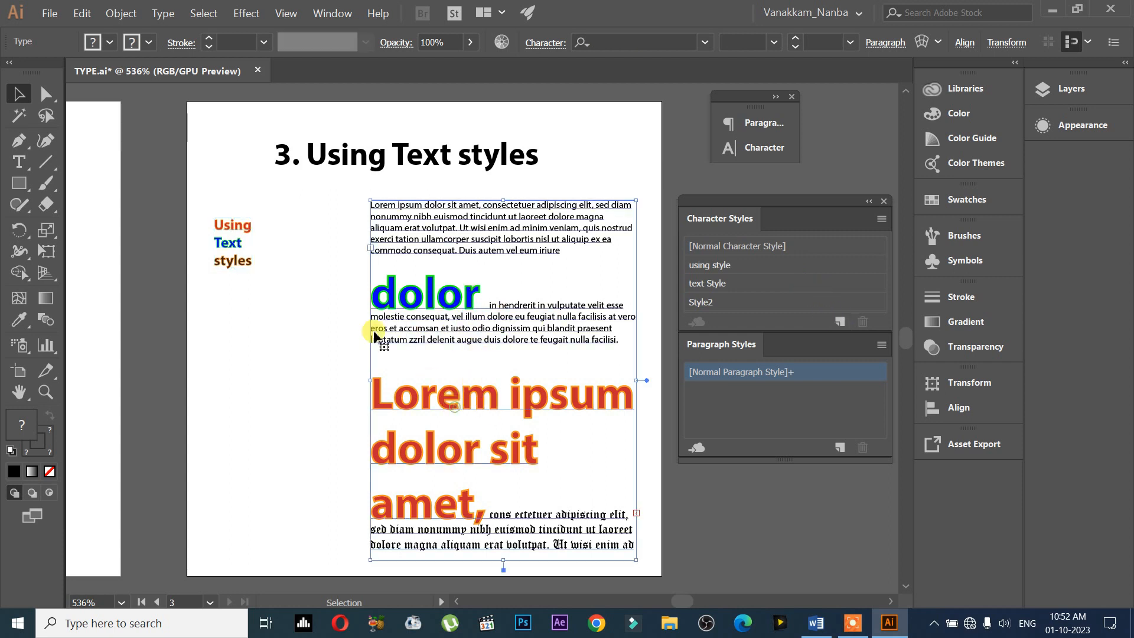
left_click(250, 261)
left_click_drag(252, 269, 257, 275)
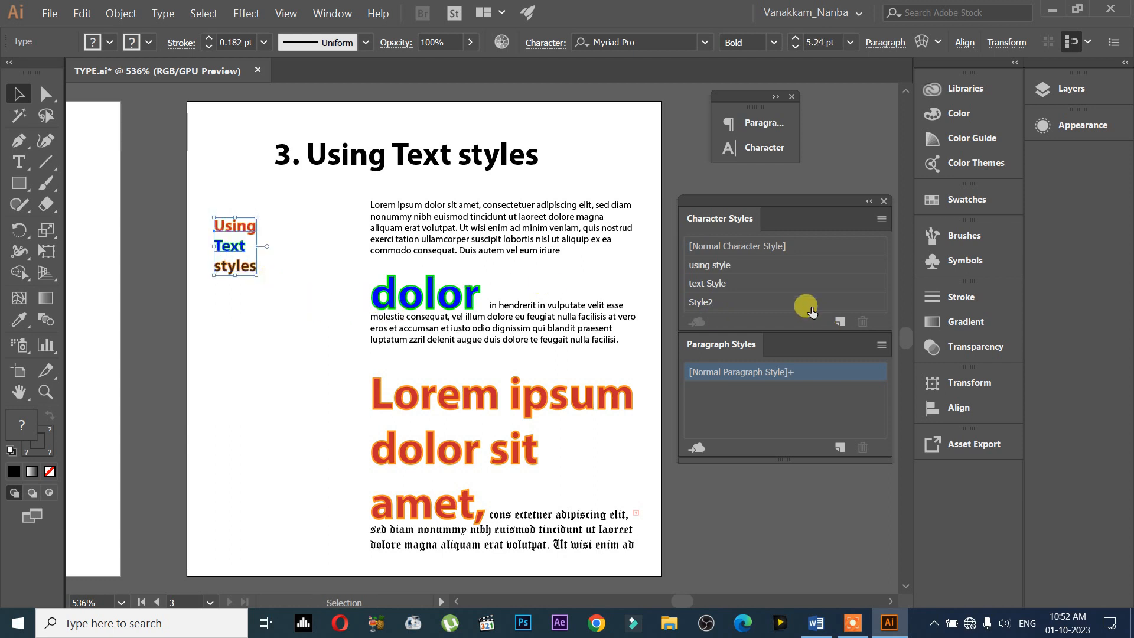
left_click(767, 300)
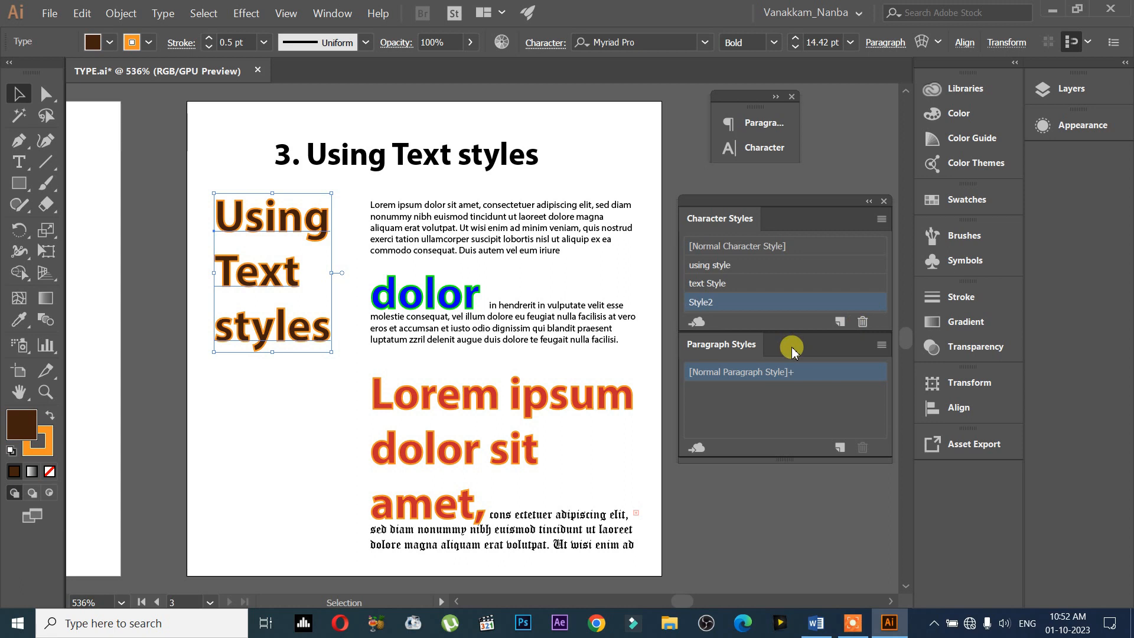
key("ctrl+z")
Step: Delete the "Style2" and "text Style" character styles
left_click(862, 323)
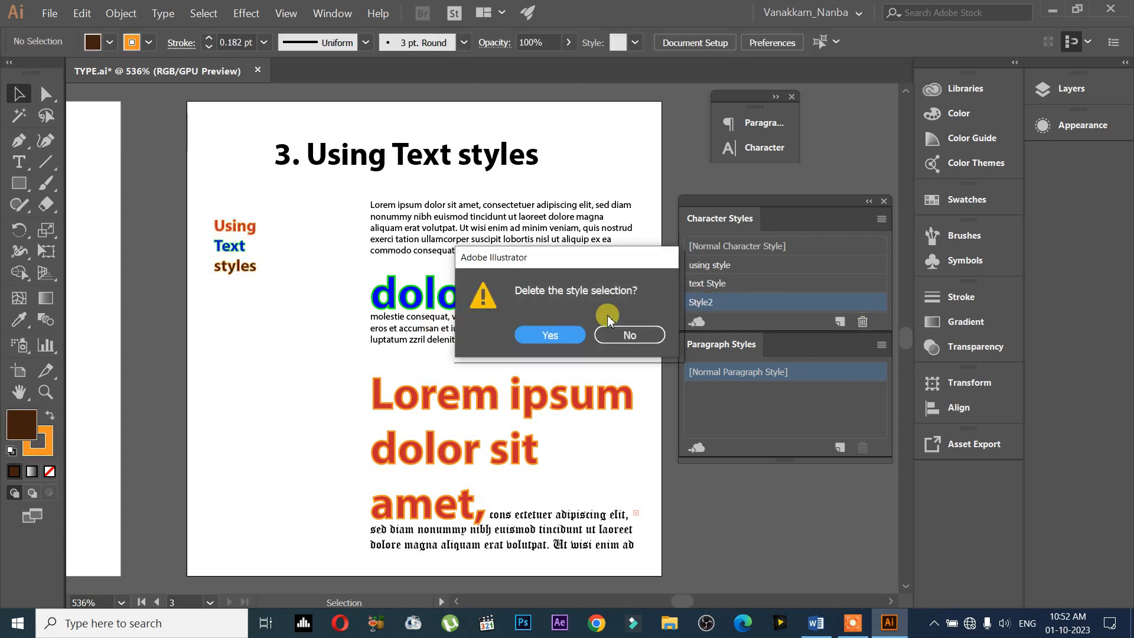
left_click(567, 334)
left_click(754, 285)
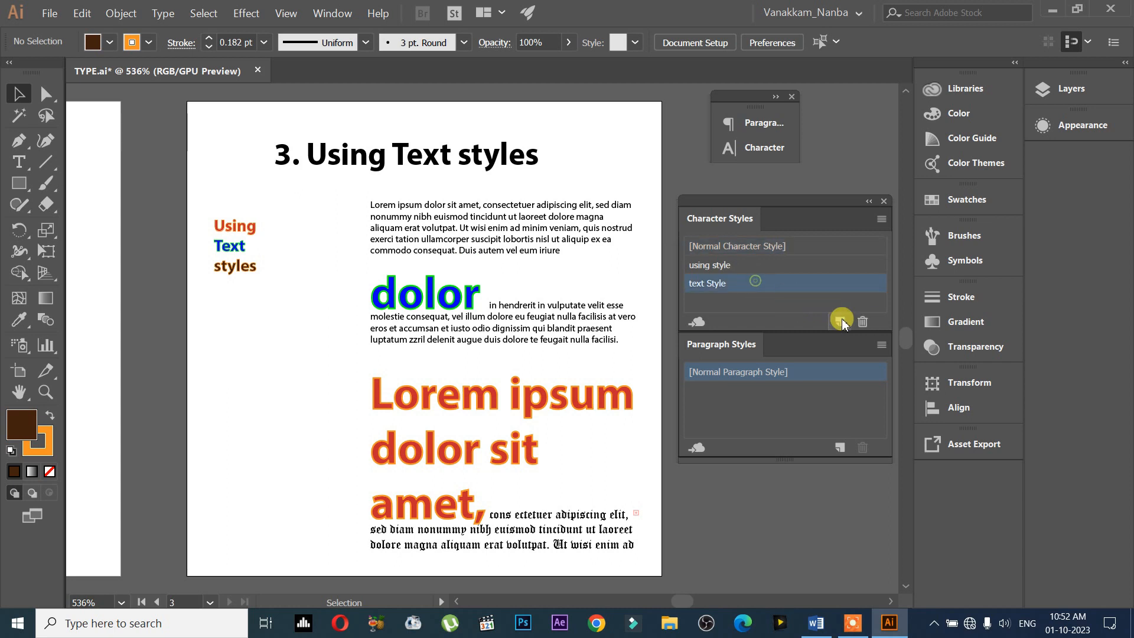
key("Delete")
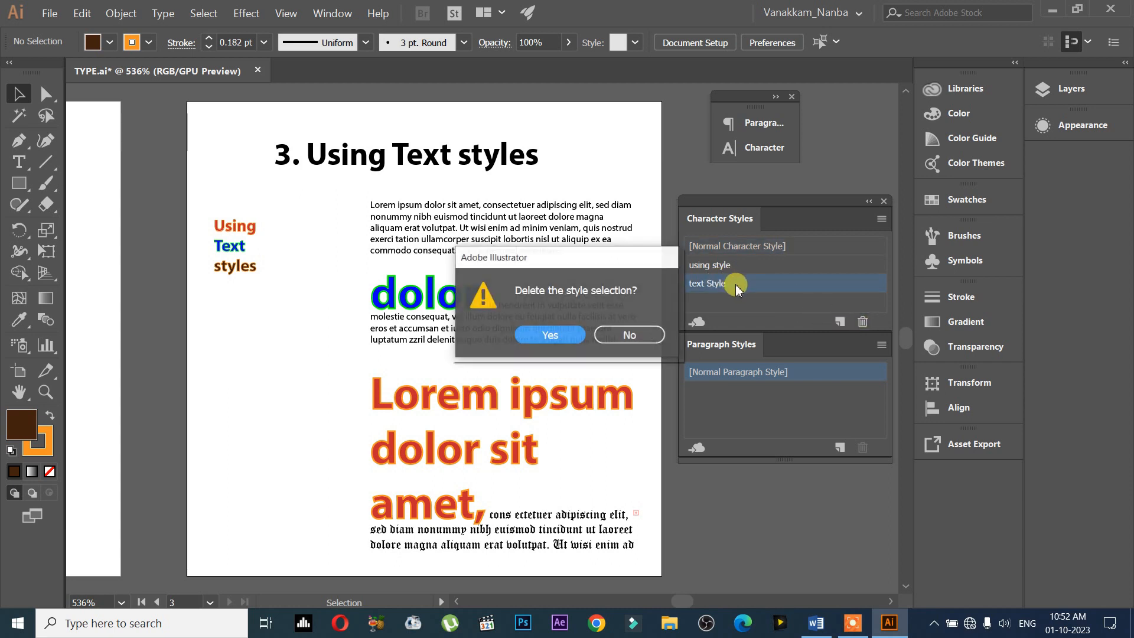
left_click(552, 333)
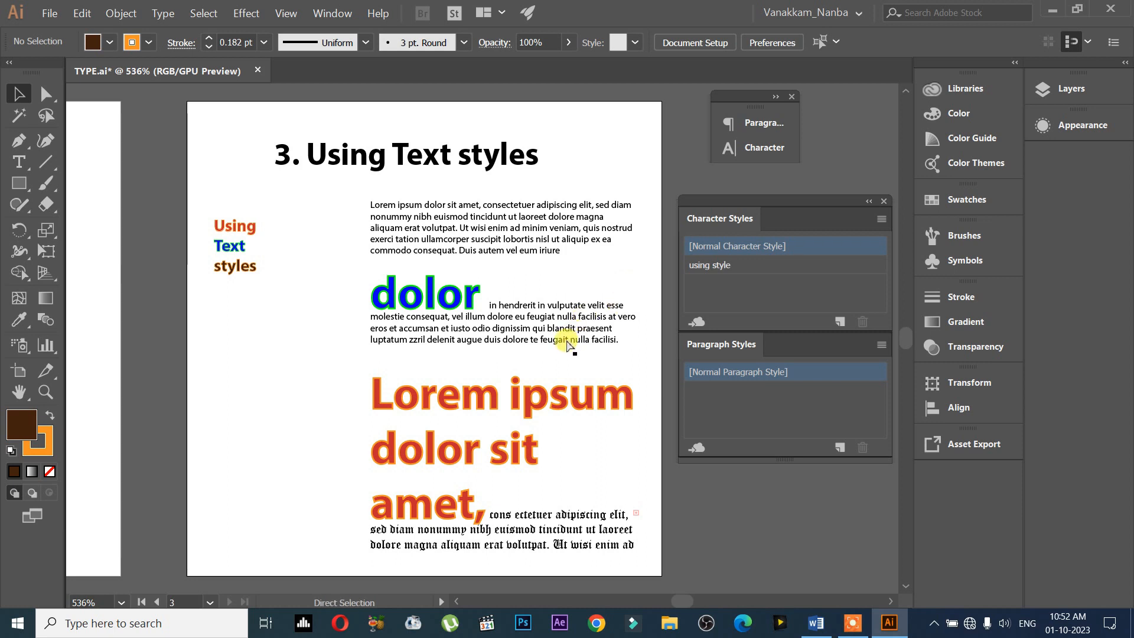
Step: Undo the text scaling and applied character styles, back to before the phrase "Lorem ipsum dolor sit amet," was restyled
key("ctrl")
key("ctrl+z")
key("ctrl+z")
key("ctrl+z")
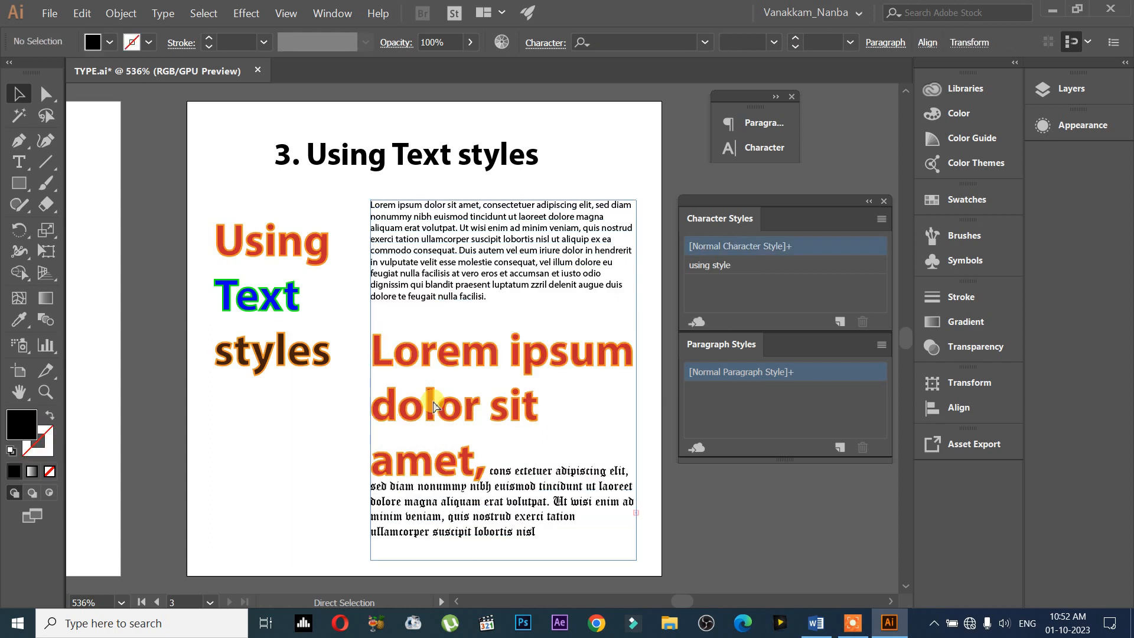
key("ctrl+z")
key("ctrl+z")
key("ctrl+z")
key("ctrl+z")
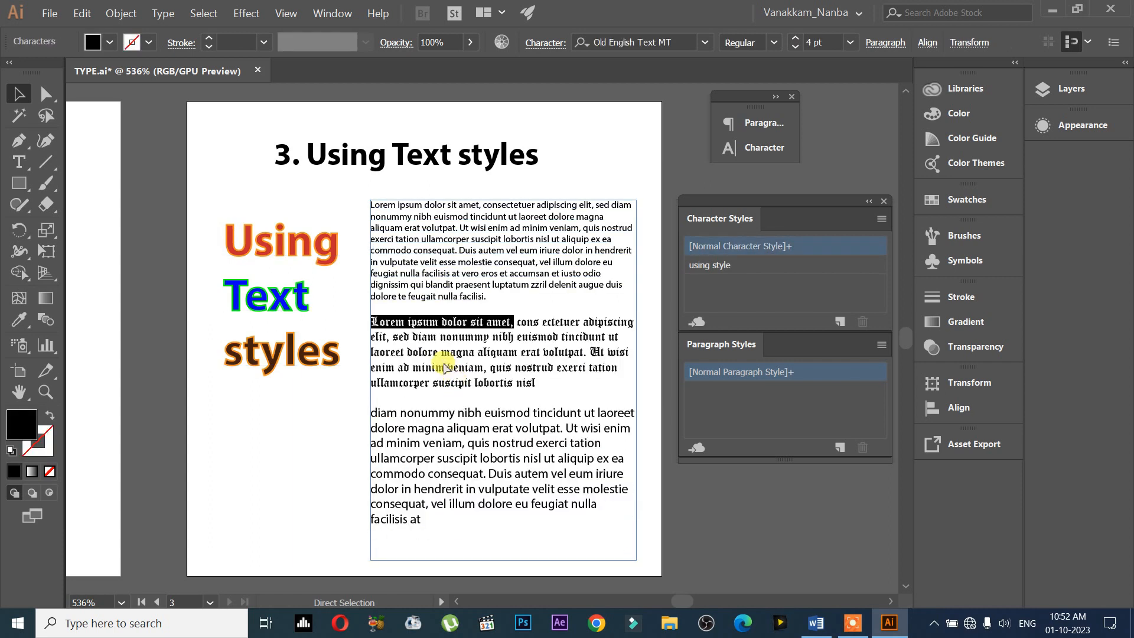
Step: Scale the coloured "Using Text styles" block down to about 7.96 pt and move it up, beside the first paragraph
left_click_drag(341, 370, 294, 344)
mouse_move(261, 290)
left_mouse_down()
mouse_move(229, 274)
mouse_move(238, 277)
left_mouse_up()
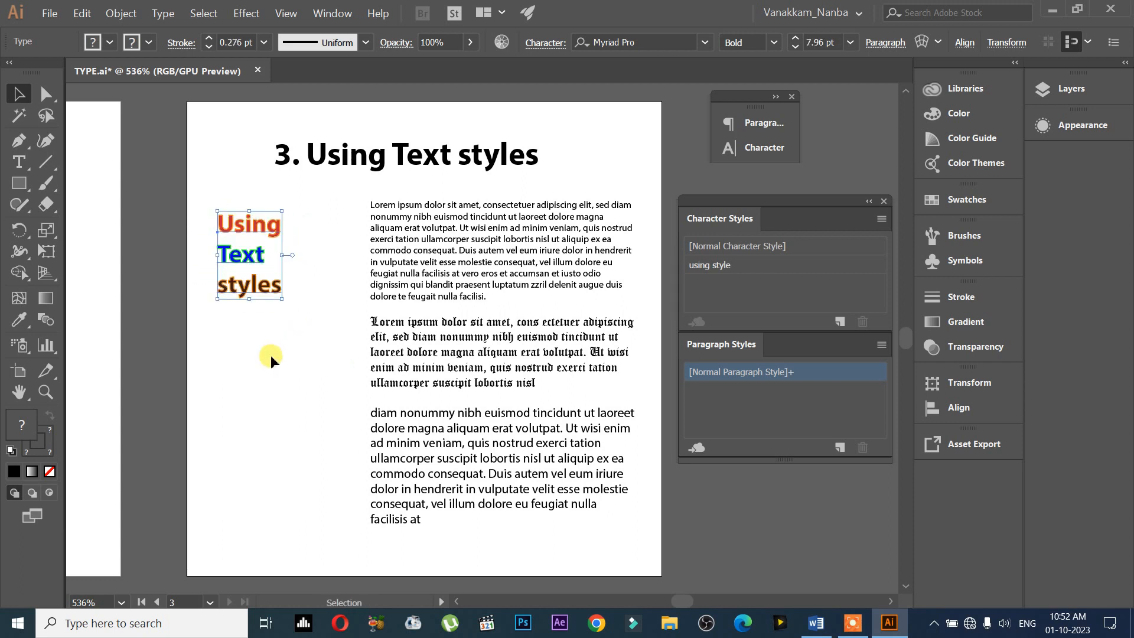
left_click(270, 356)
Step: Delete the "using style" character style and create a new character style from each of the words "Using", "Text" and "styles"
left_click(737, 270)
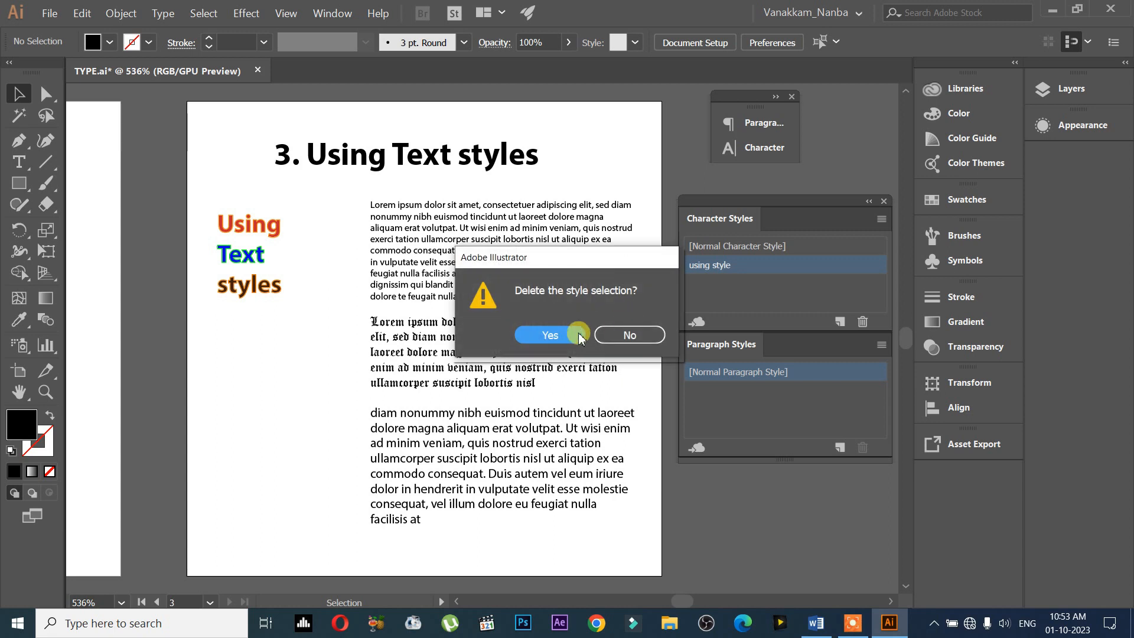
left_click(564, 335)
double_click(246, 227)
double_click(272, 222)
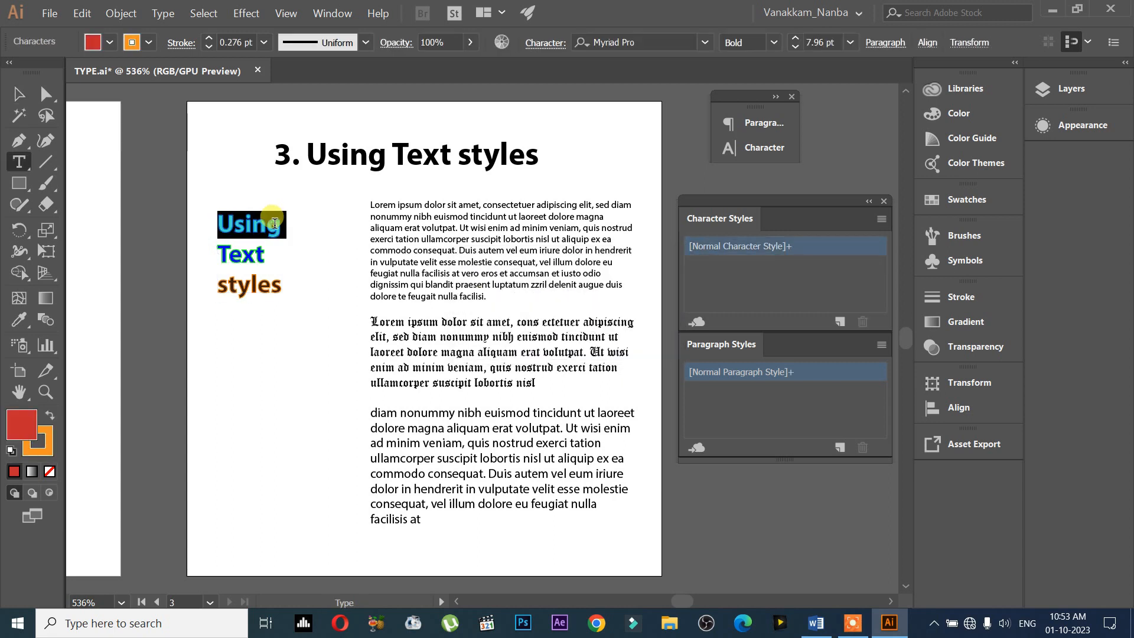
double_click(252, 270)
left_click(839, 321)
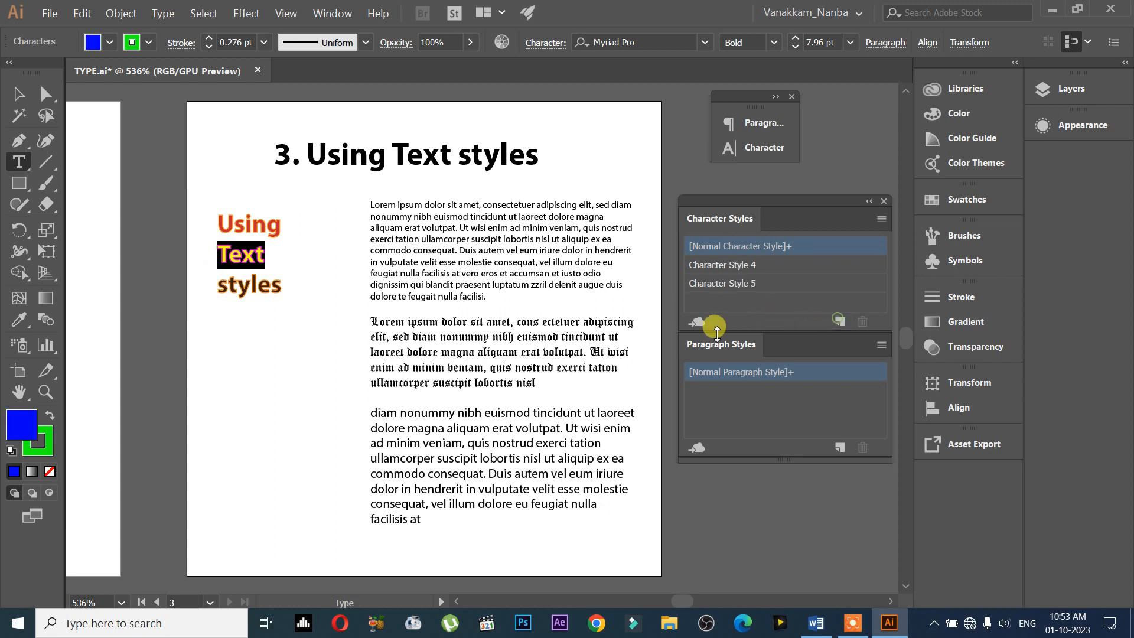
double_click(282, 287)
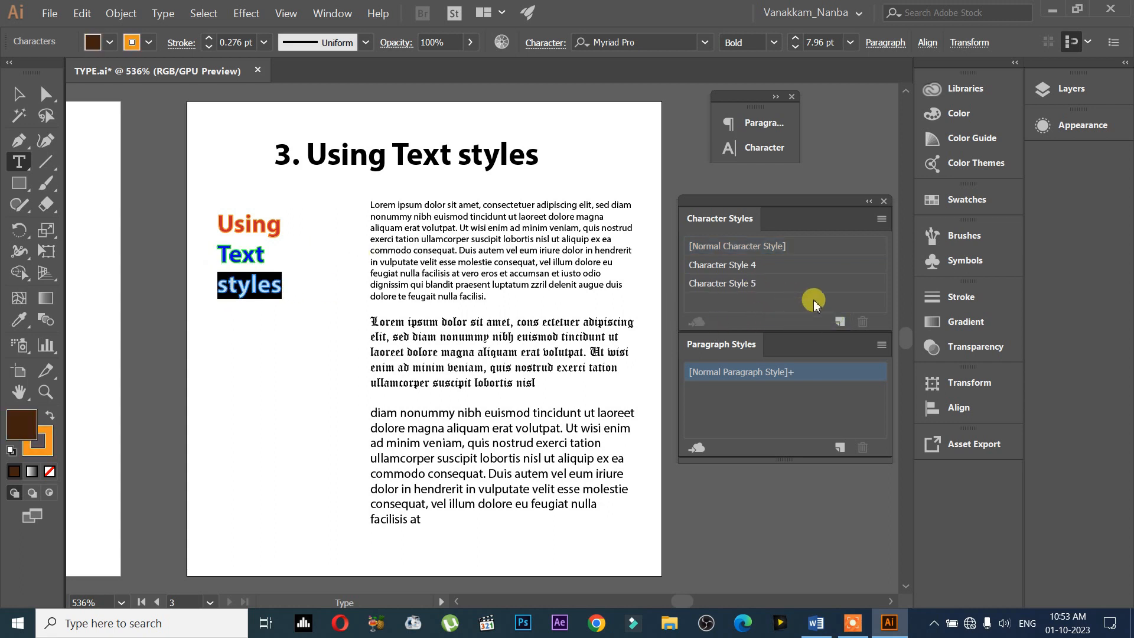
left_click(839, 320)
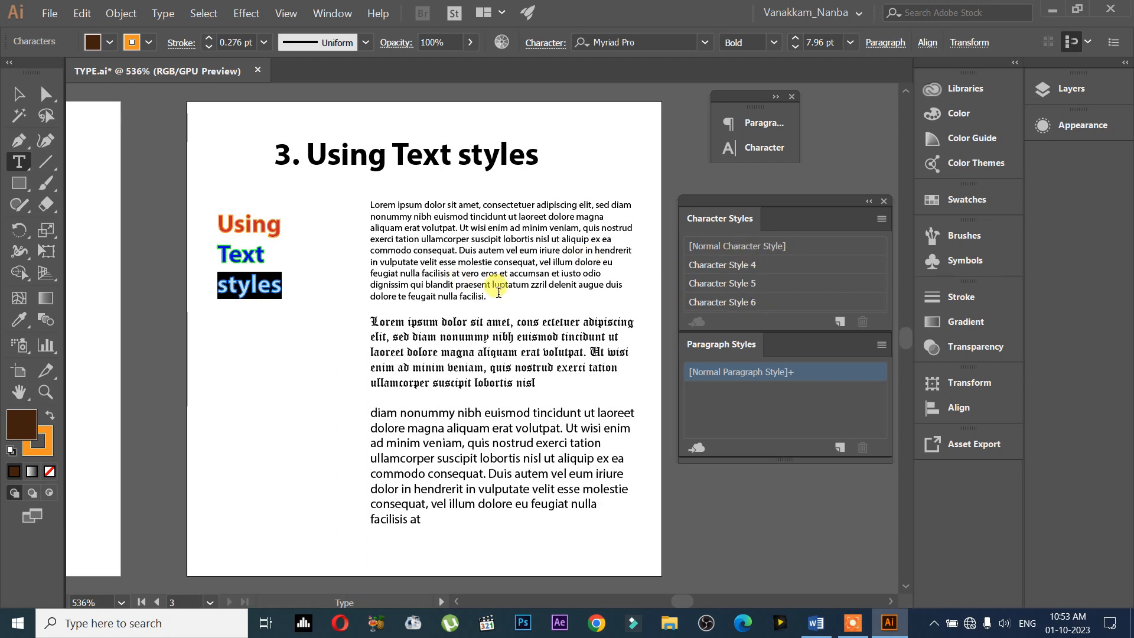
Step: Apply Character Style 4 to the phrase "Lorem ipsum dolor sit amet" at the start of the second paragraph
key("Escape")
double_click(463, 337)
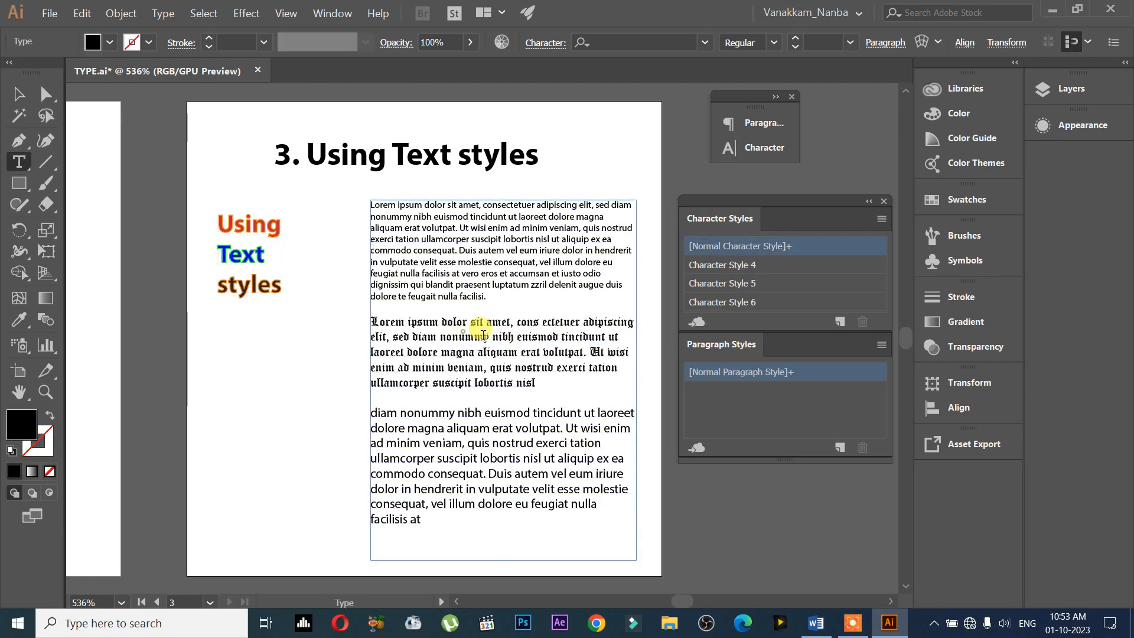
left_click_drag(509, 322, 371, 322)
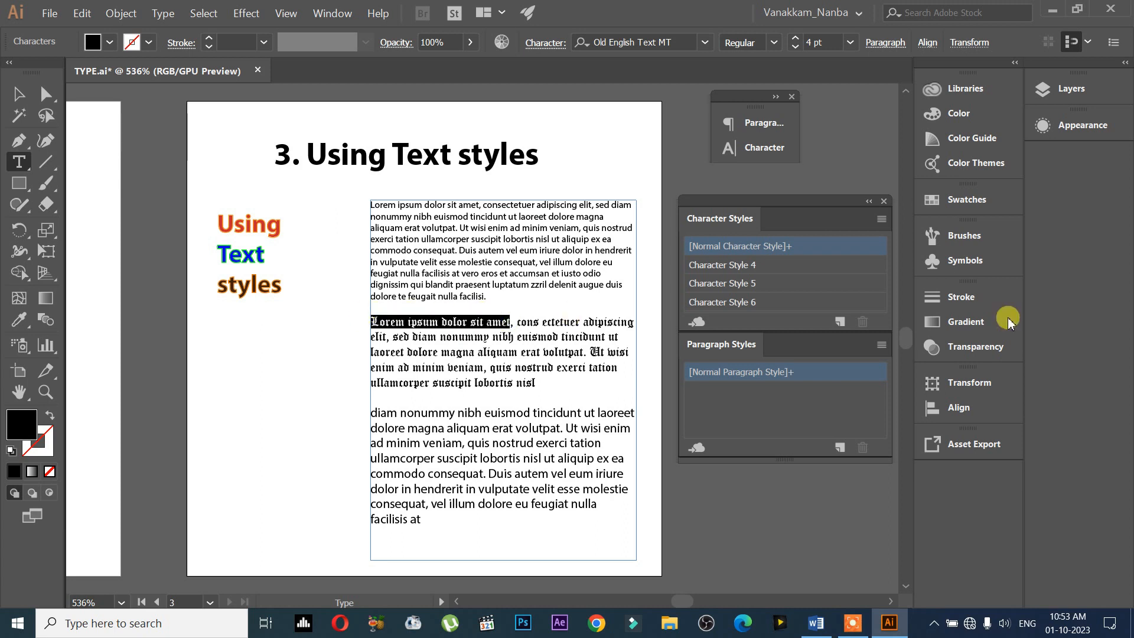
left_click(830, 263)
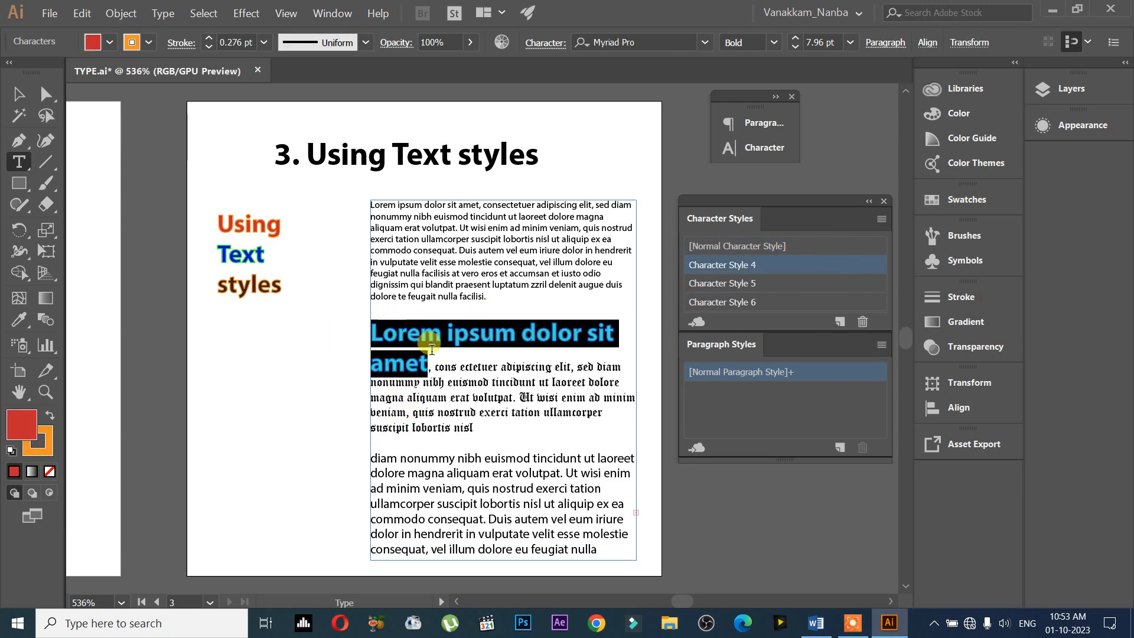
left_click(491, 386)
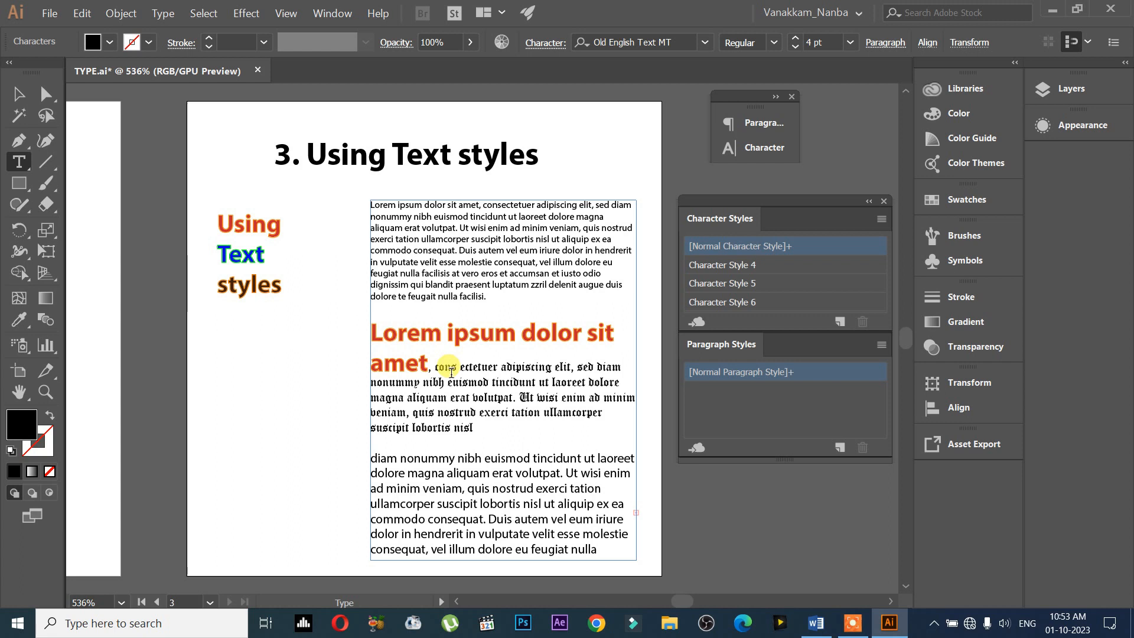
Step: Apply Character Style 5 to the word "dolor" after "Duis autem vel eum iriure" in the first paragraph
double_click(571, 251)
left_click(722, 281)
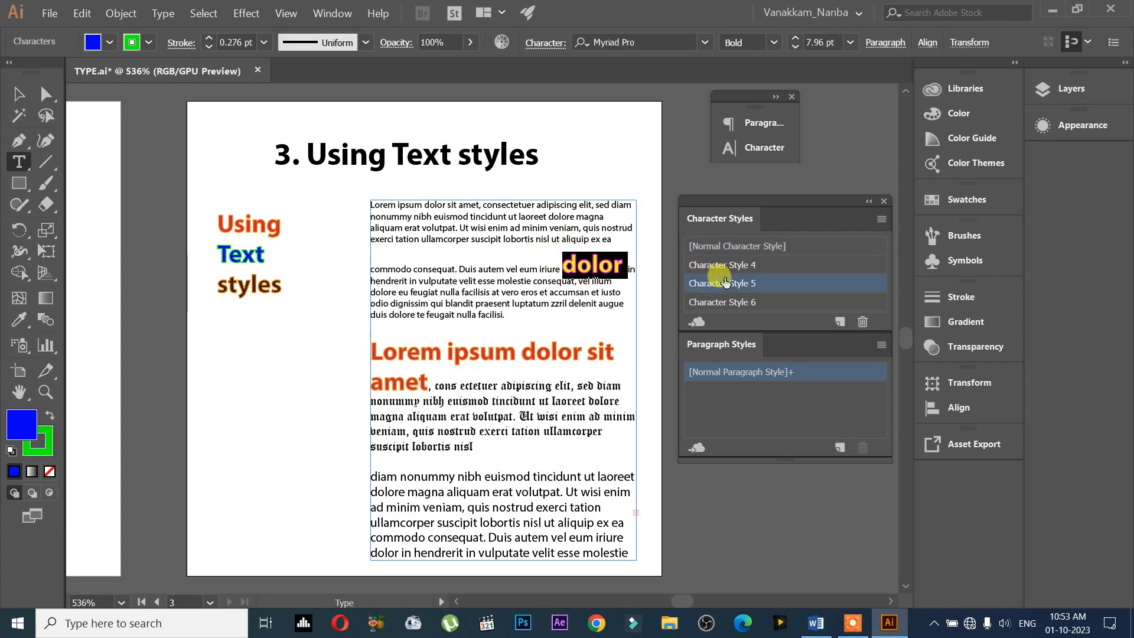
left_click(546, 341)
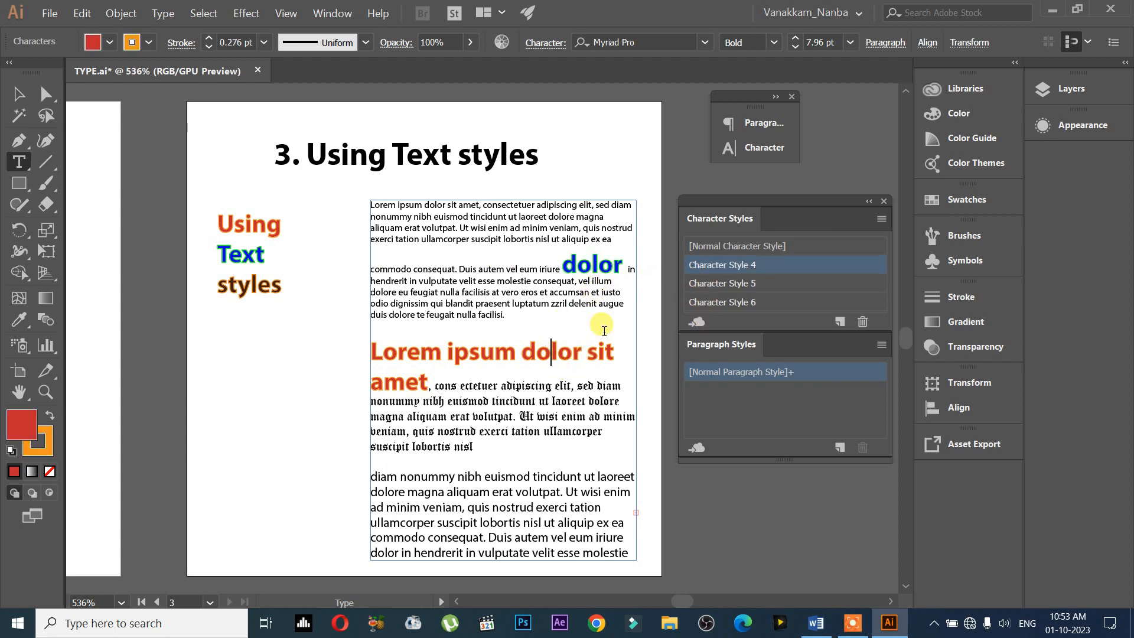
Step: Apply Character Style 6 to the word "volutpat" in the third paragraph and deselect the text
double_click(534, 492)
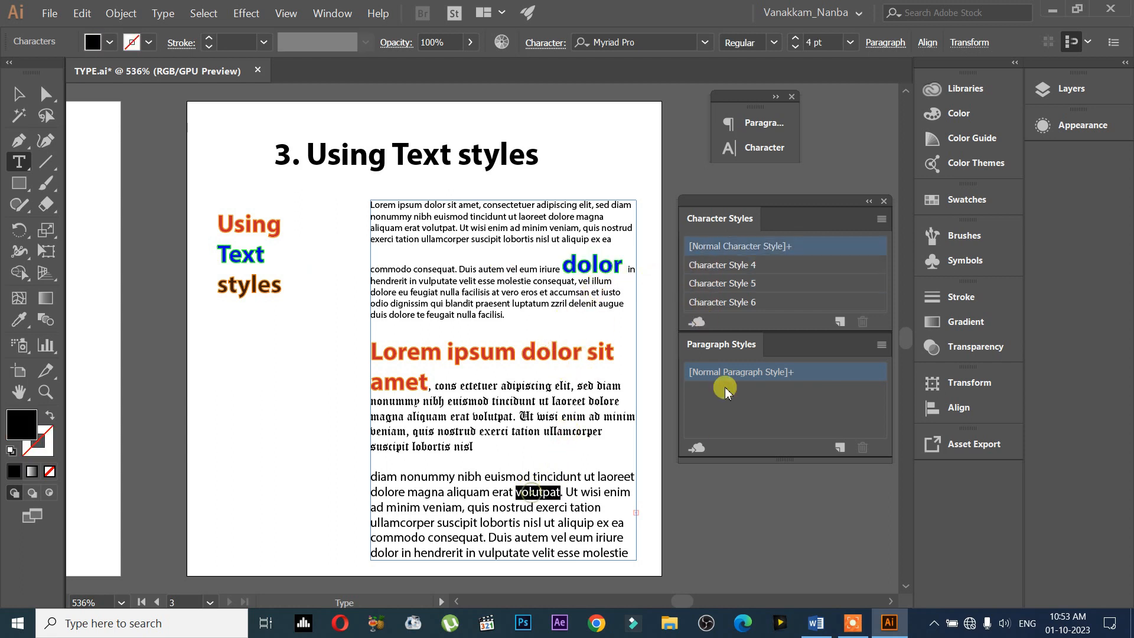
left_click(732, 302)
left_click(554, 442)
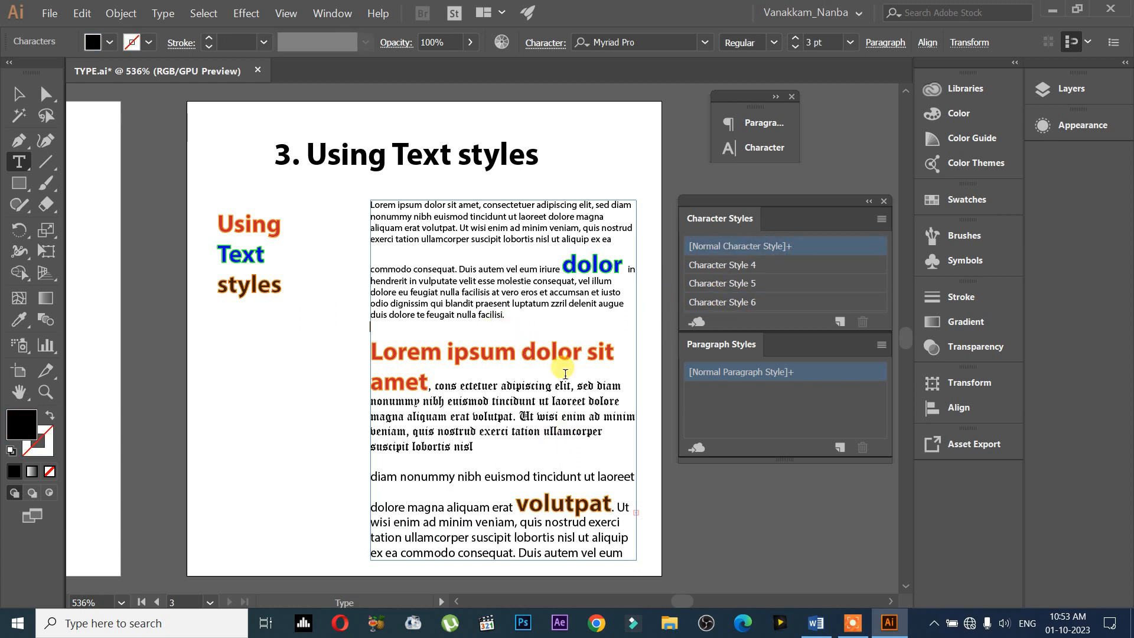
left_click(18, 93)
left_click(235, 354)
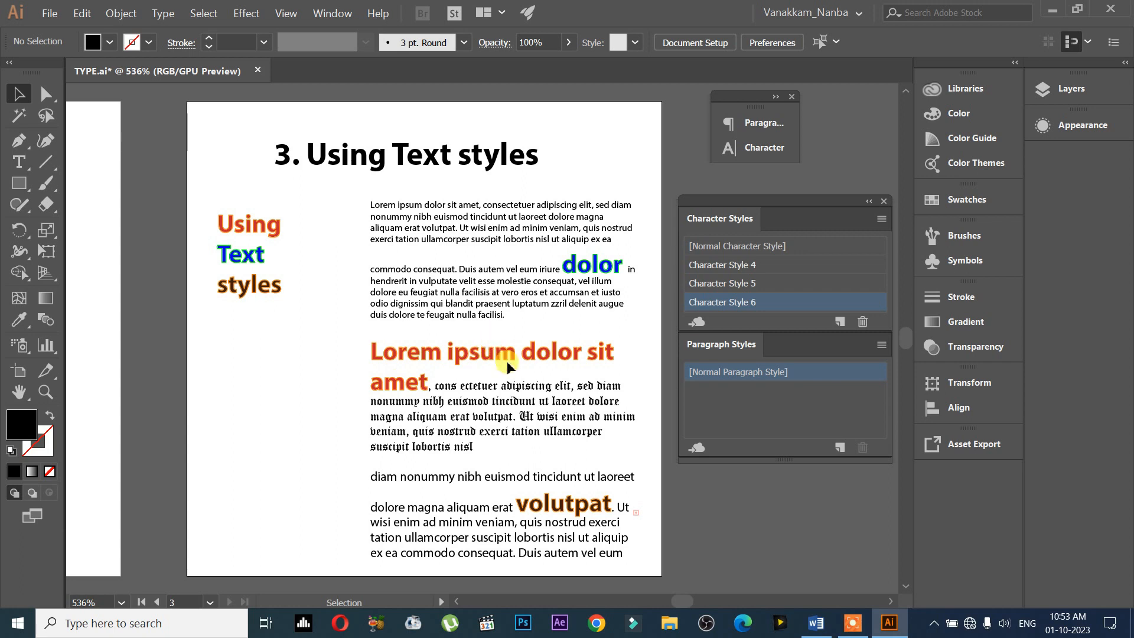
Step: Delete Character Style 6 and Character Style 4 from the character styles
left_click_drag(522, 360, 516, 357)
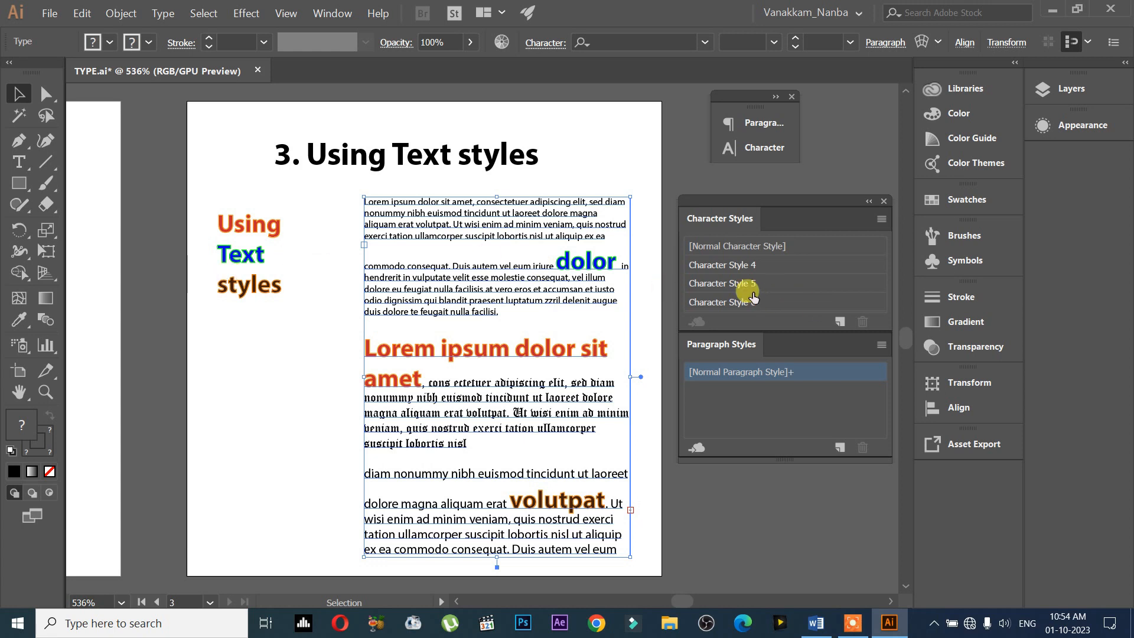
left_click(771, 303)
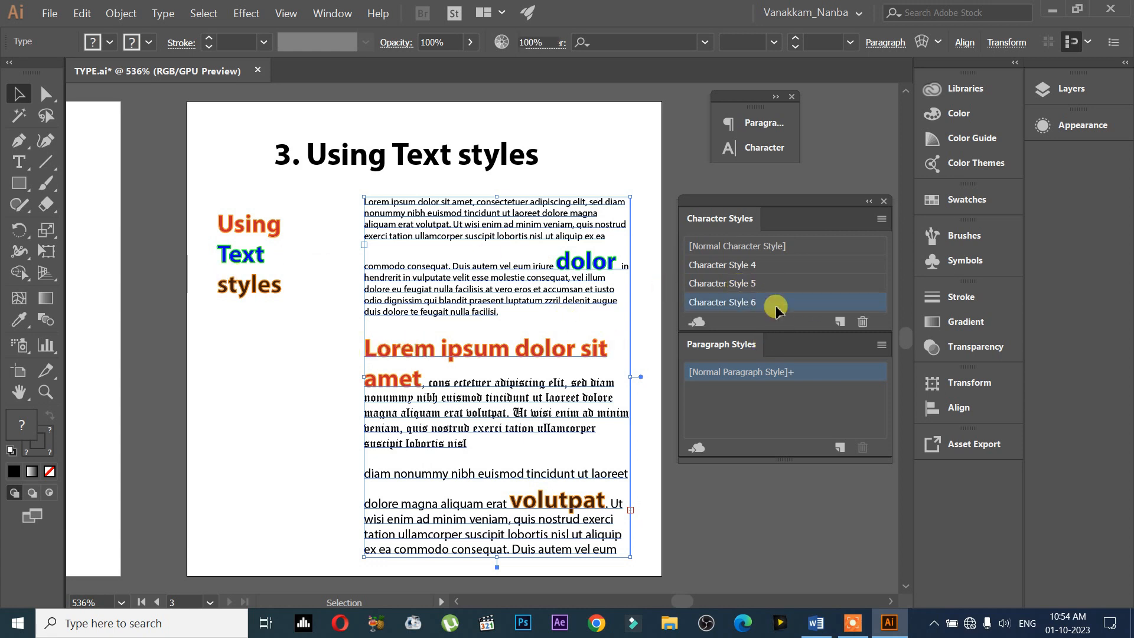
key("ctrl+shift+a")
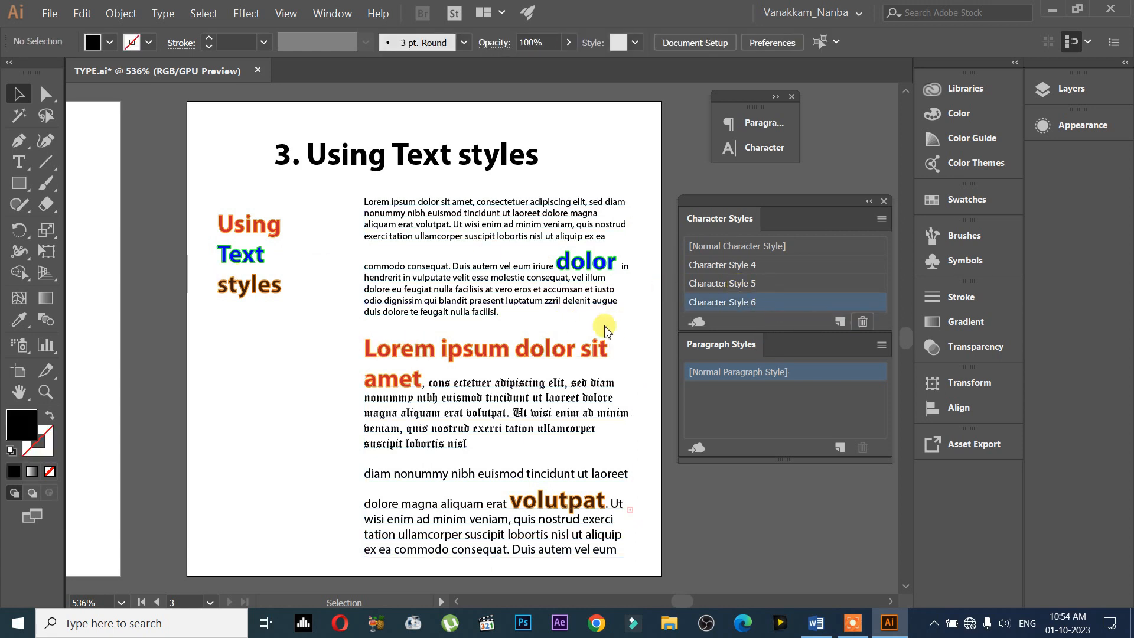
left_click(587, 332)
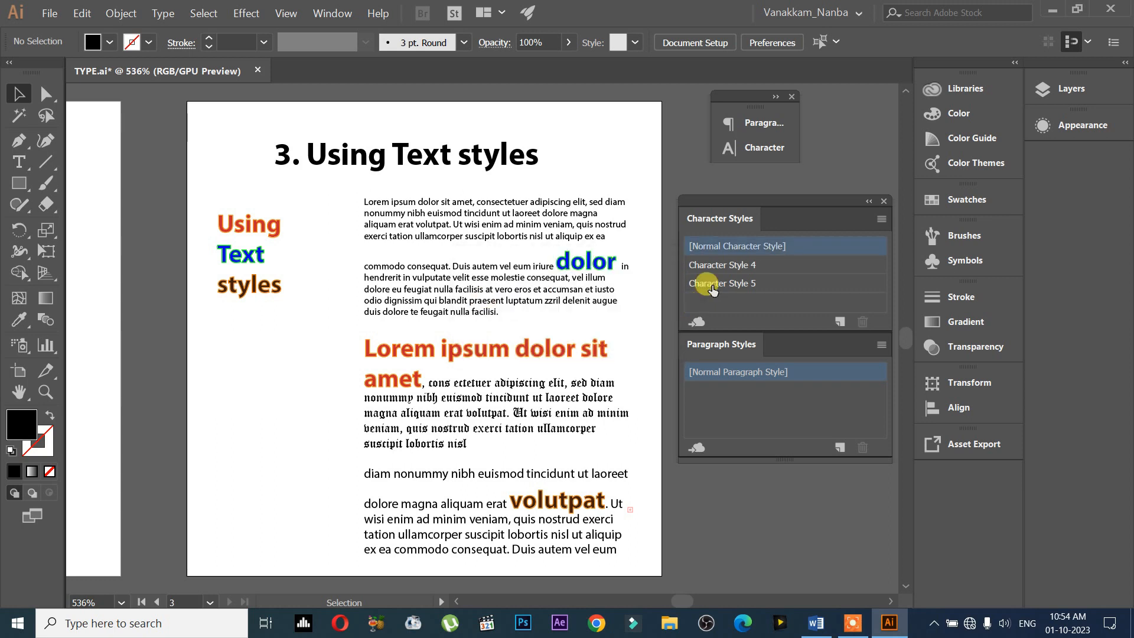
left_click(715, 264)
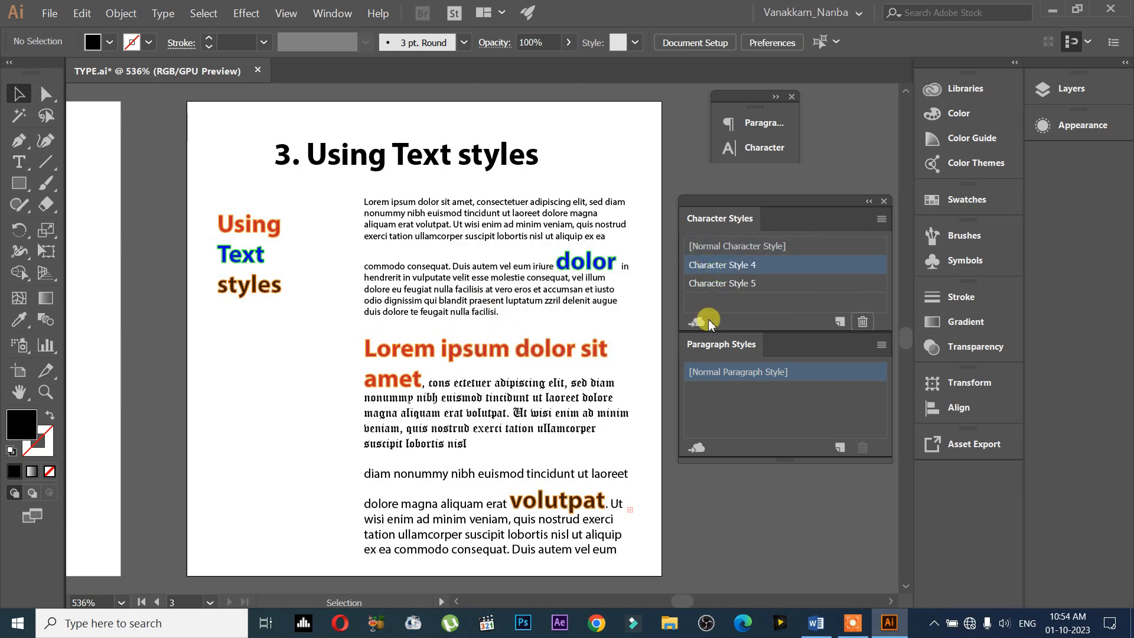
left_click(587, 332)
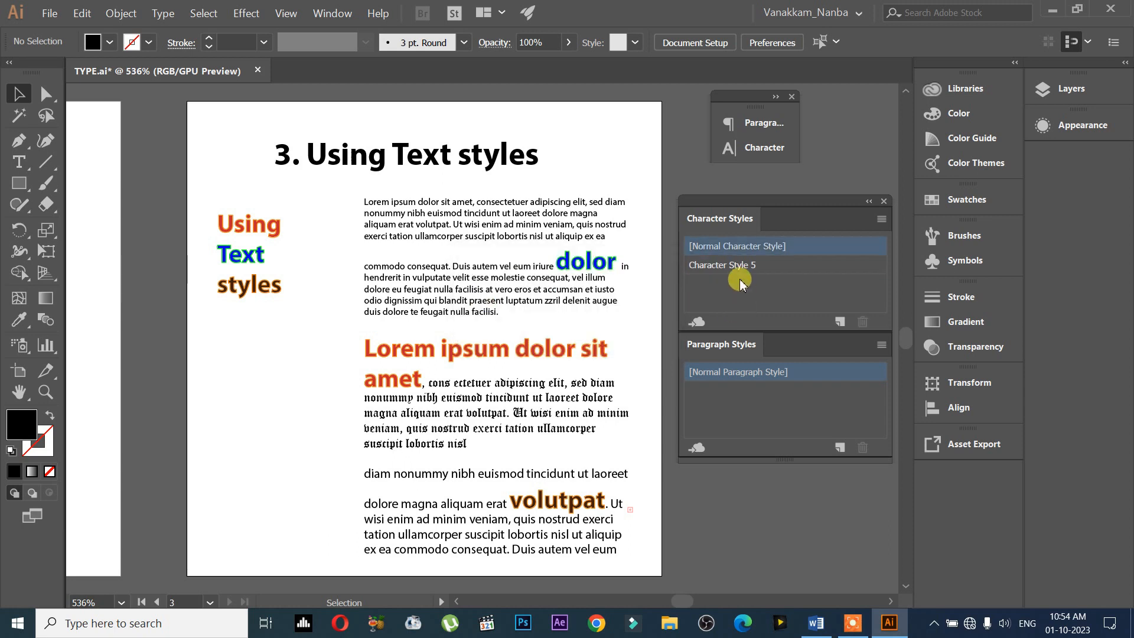
Step: Rename Character Style 5 as "text Style"
left_click(724, 267)
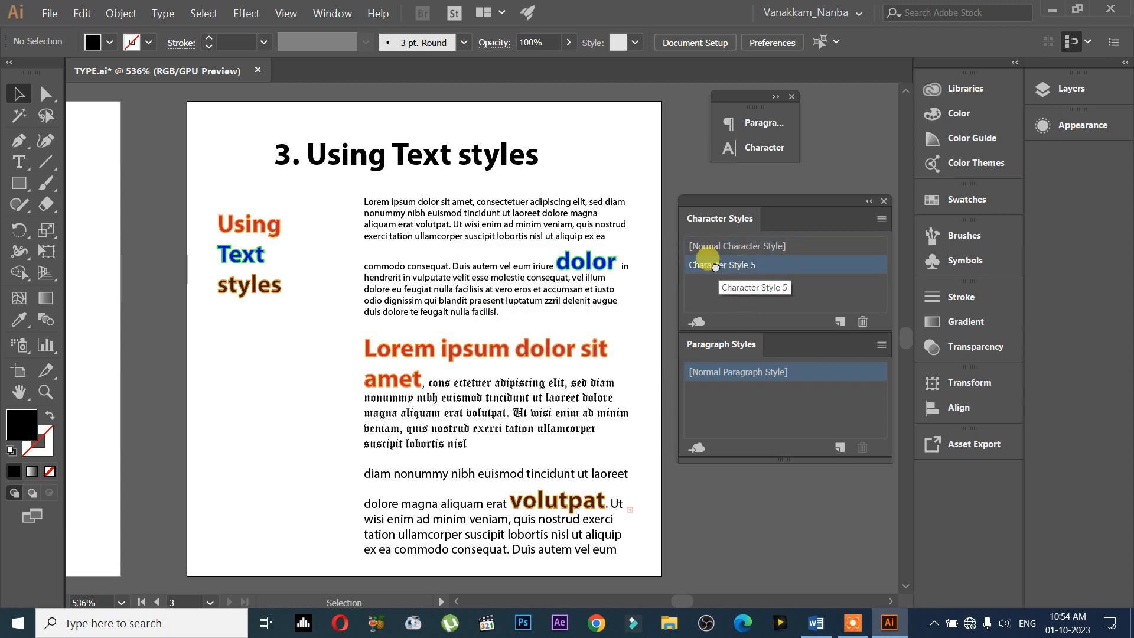
double_click(716, 265)
left_click_drag(730, 266, 544, 257)
type("text Style")
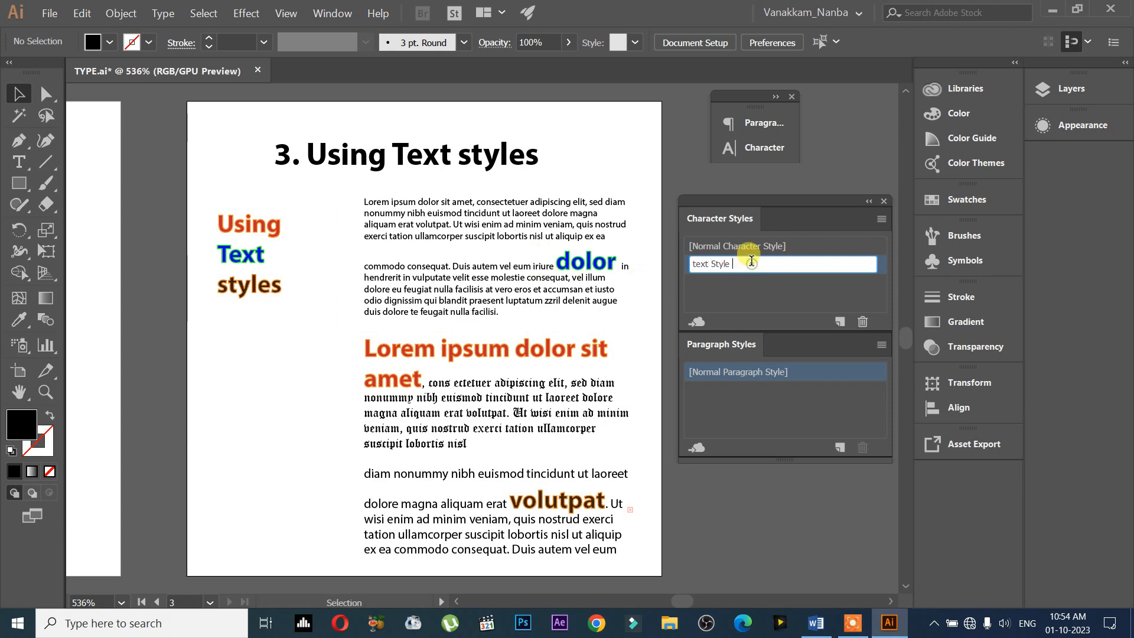
left_click(752, 300)
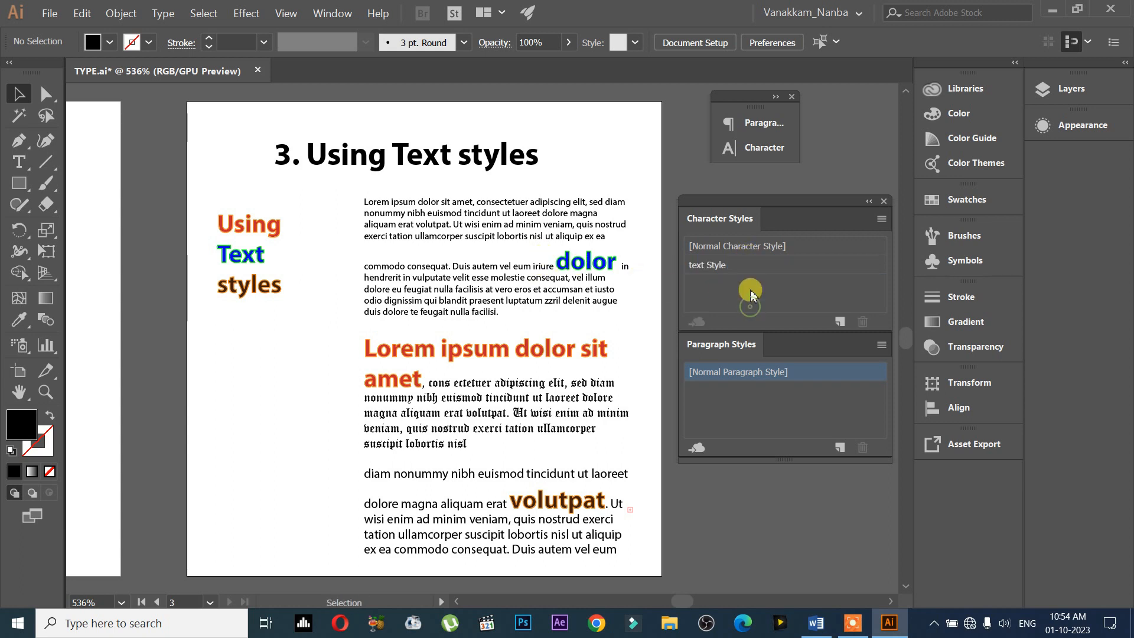
Step: Undo the paragraph frame's move and the character style applied to "volutpat"
left_click(585, 270)
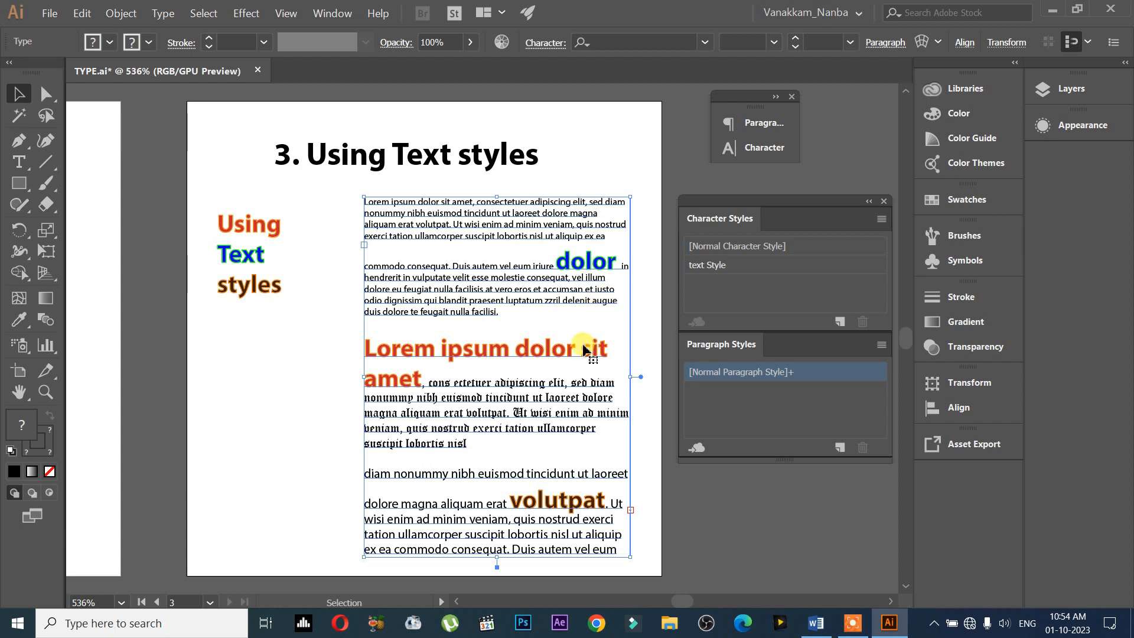
key("ctrl+shift+a")
key("ctrl+z")
key("ctrl+z")
key("ctrl+z")
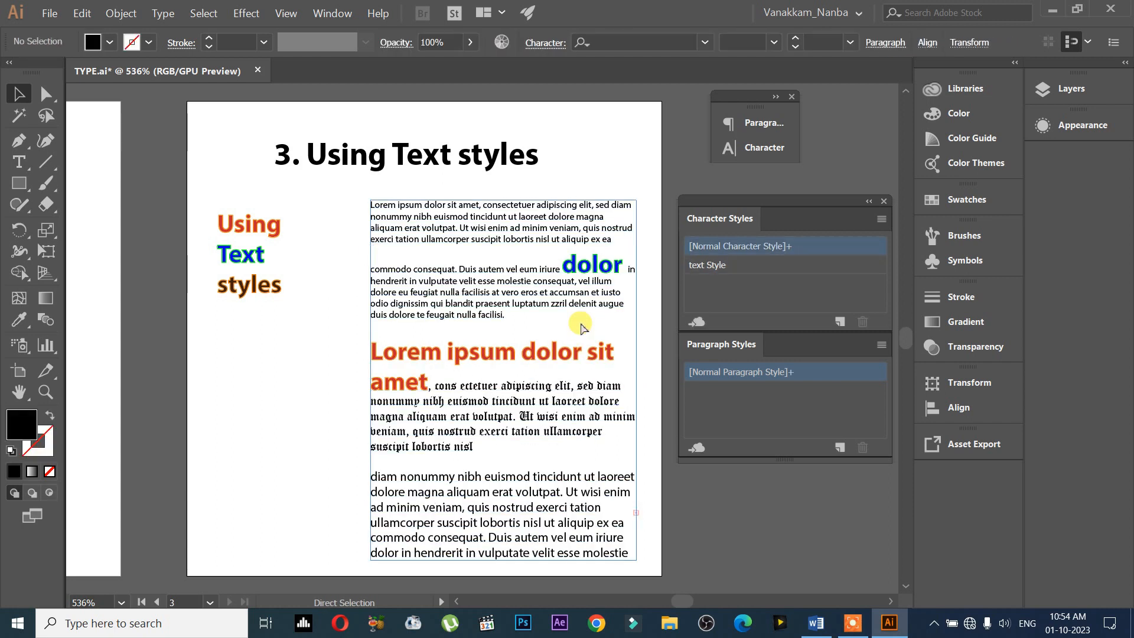
Step: Undo the style applied to "dolor" and "Lorem ipsum dolor sit amet", and apply text Style to the latter phrase
key("ctrl+z")
key("ctrl+z")
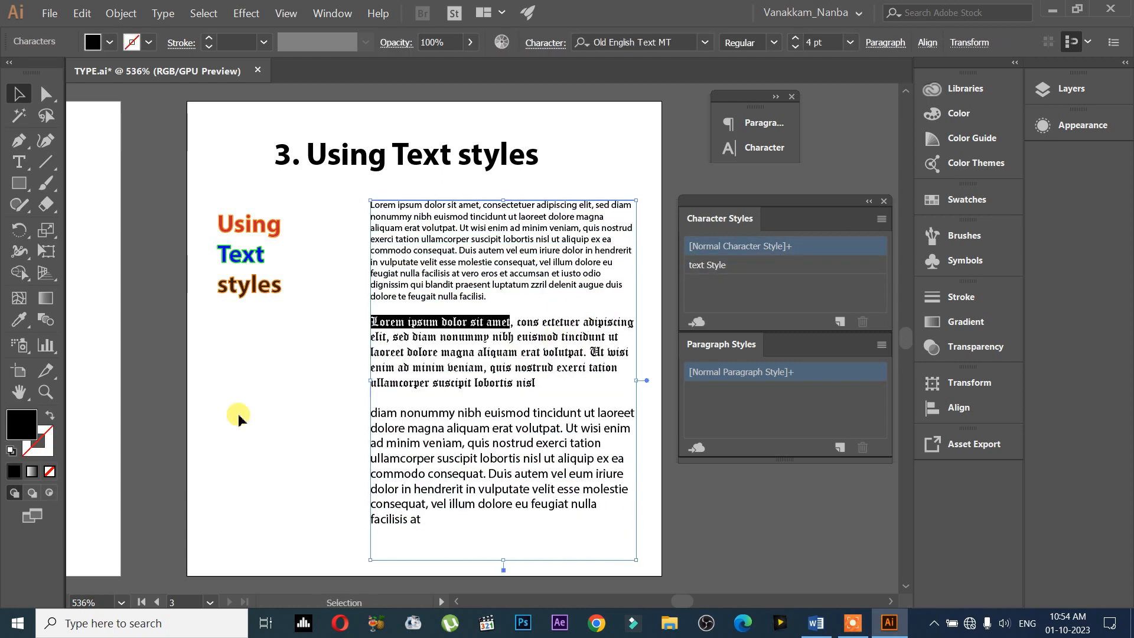
left_click(717, 266)
left_click(472, 312)
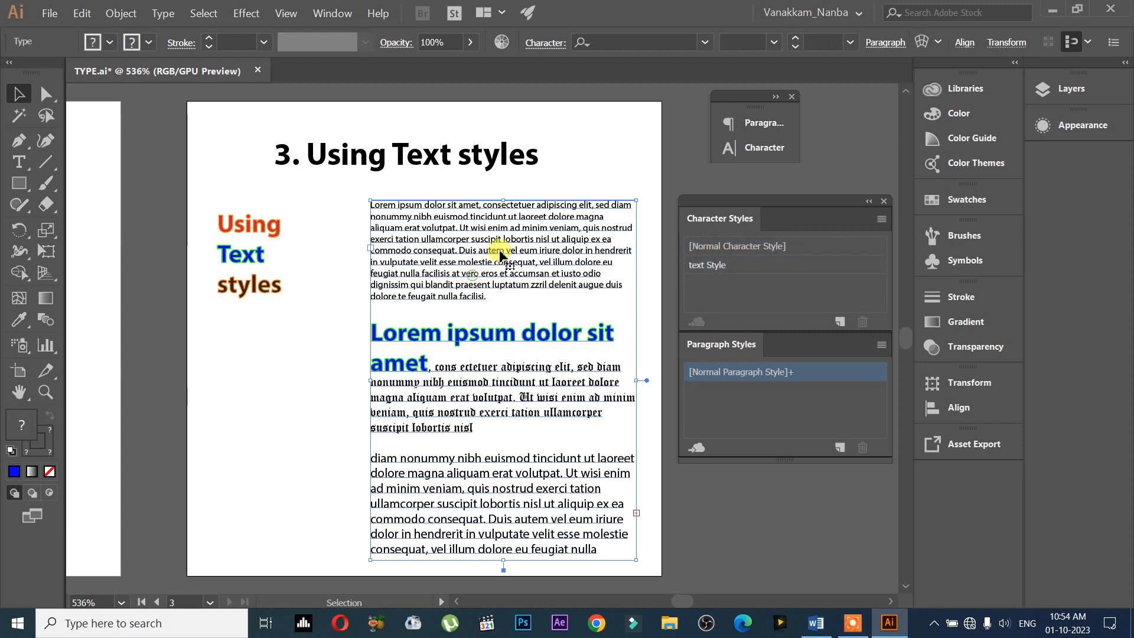
Step: Apply text Style to the word "dolor" in the first paragraph and "volutpat" in the third paragraph
double_click(576, 254)
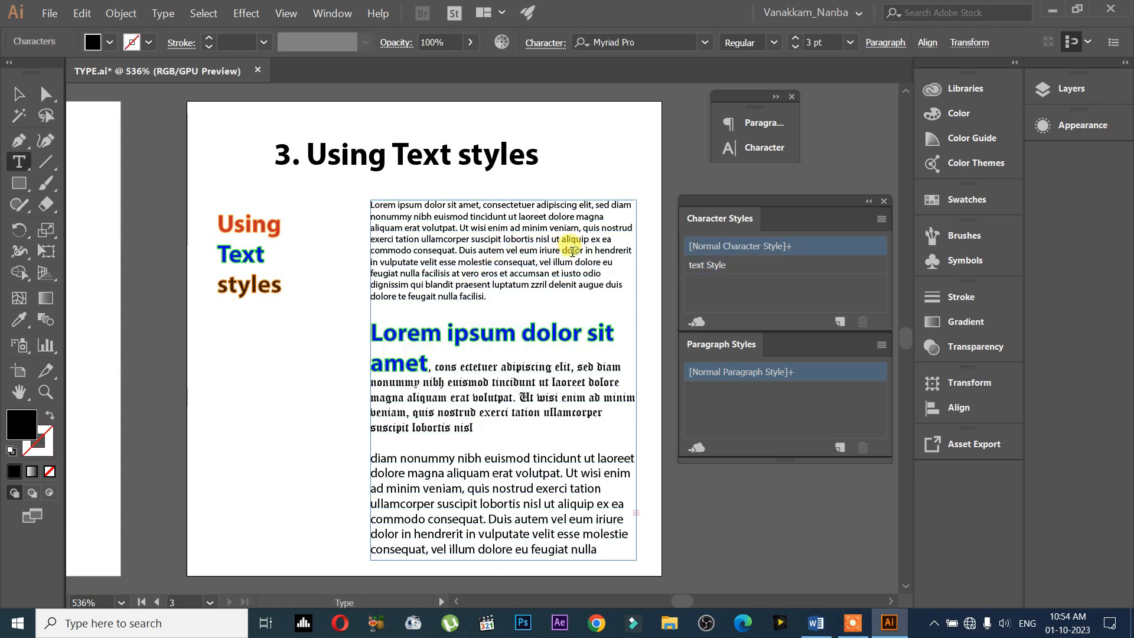
triple_click(570, 251)
left_click(581, 253)
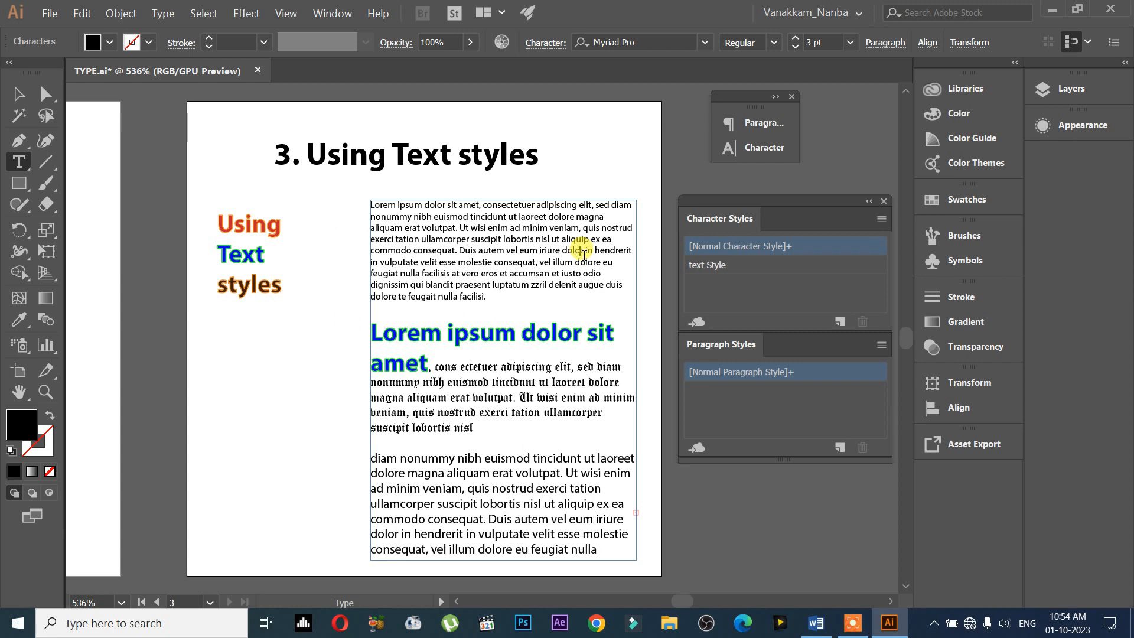
left_click(727, 264)
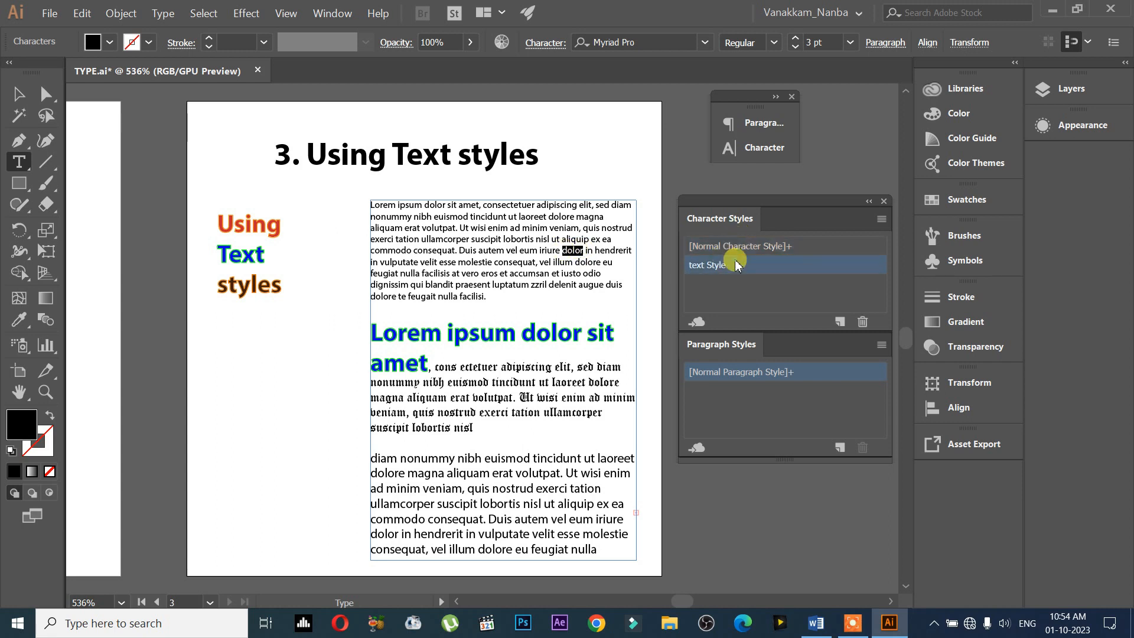
left_click(533, 489)
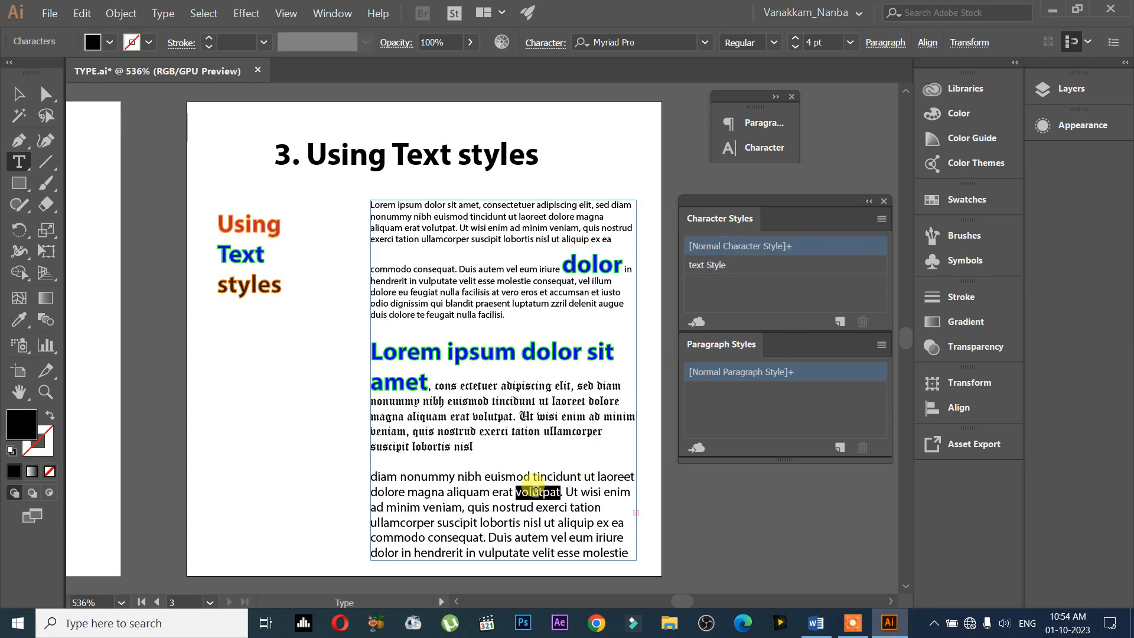
left_click(707, 264)
key("Escape")
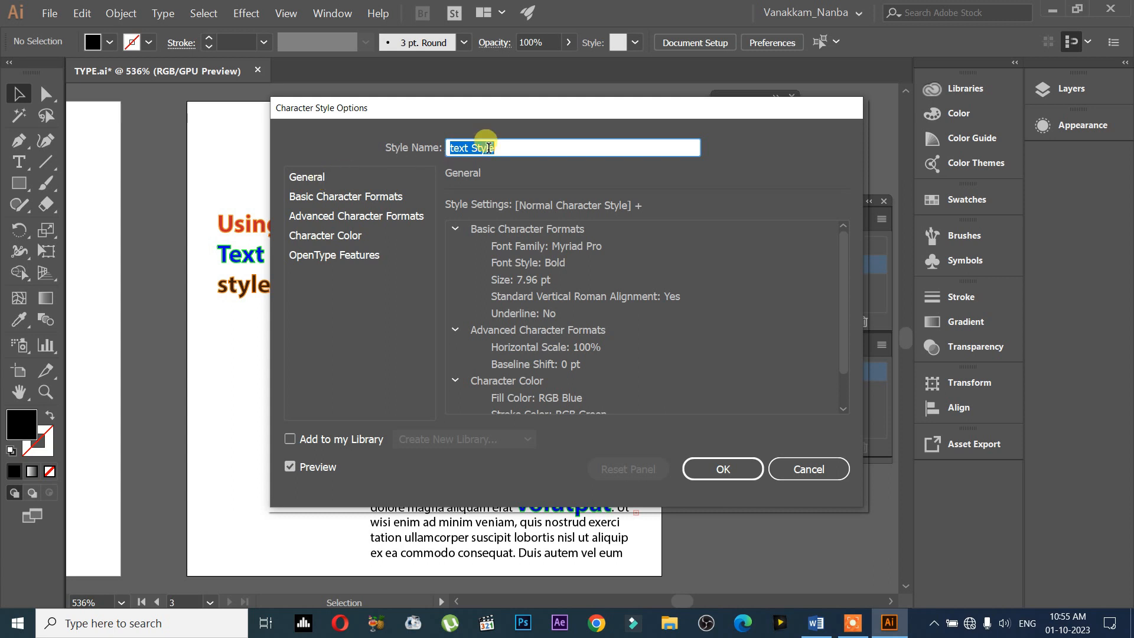
Step: Try the Regular font style in text Style's basic character formats and set it back to Bold
left_click(328, 174)
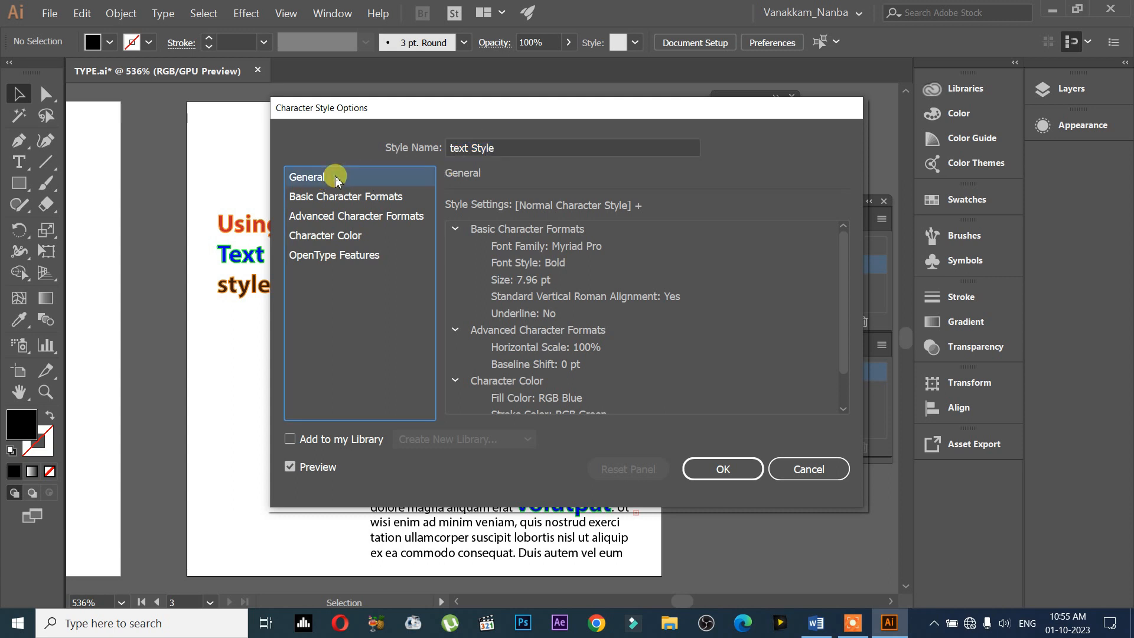
left_click(335, 201)
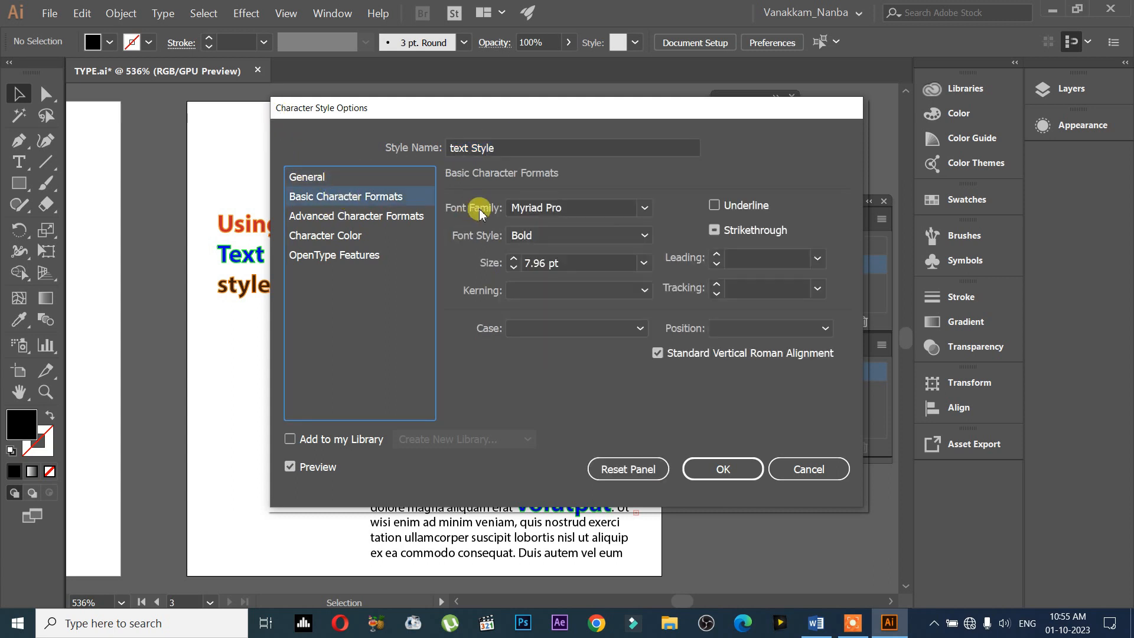
left_click_drag(665, 116, 1055, 137)
left_click(1033, 258)
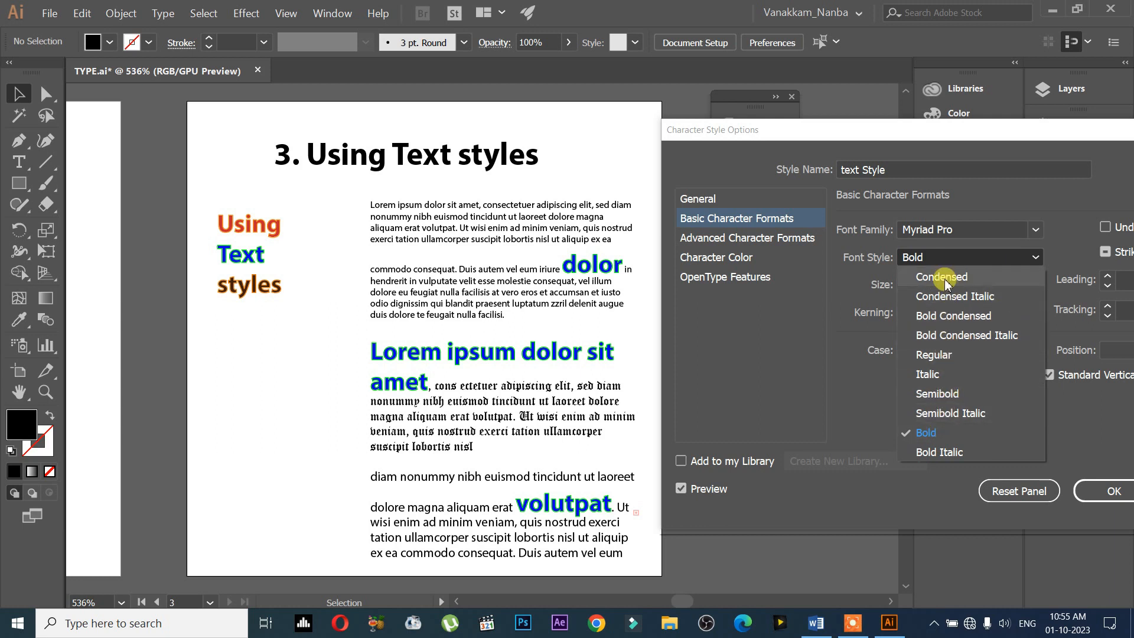
left_click(946, 356)
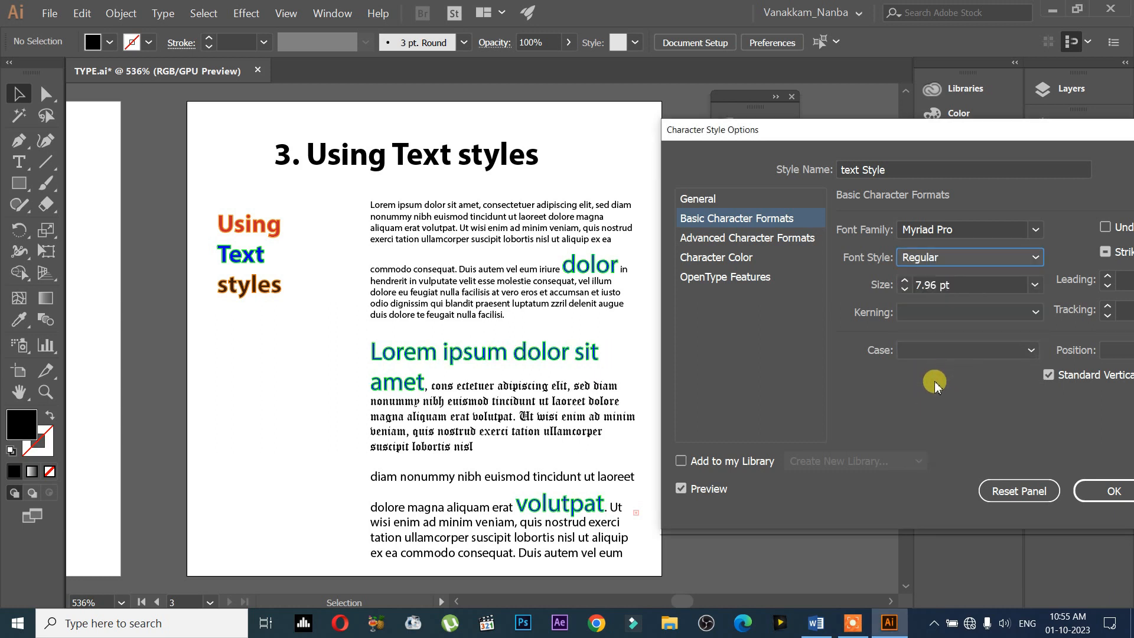
left_click(951, 257)
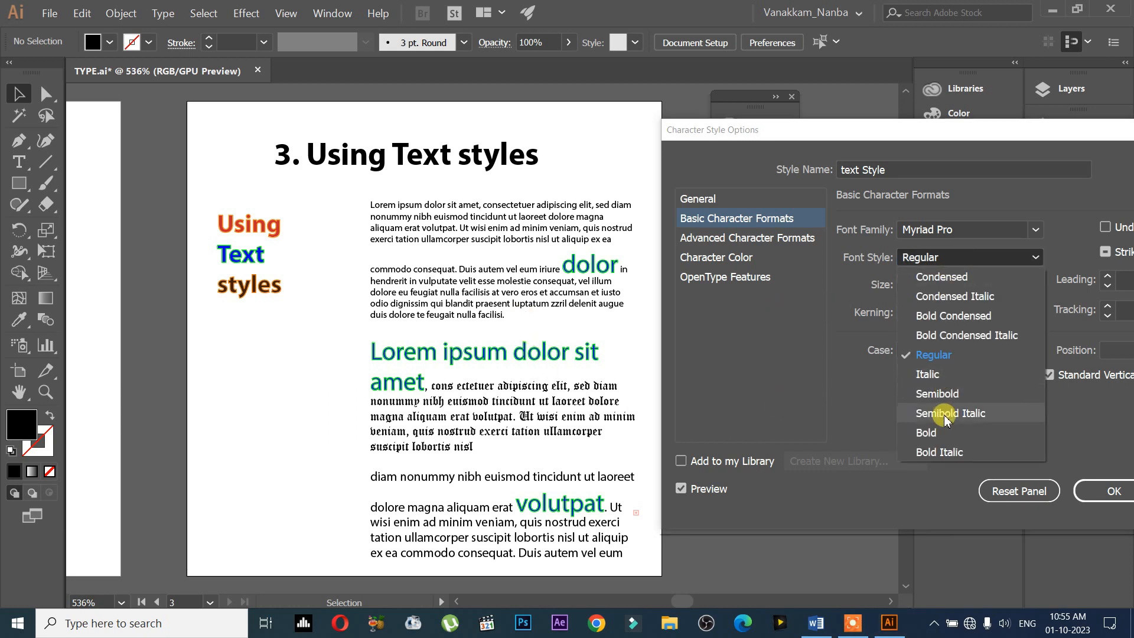
left_click(938, 432)
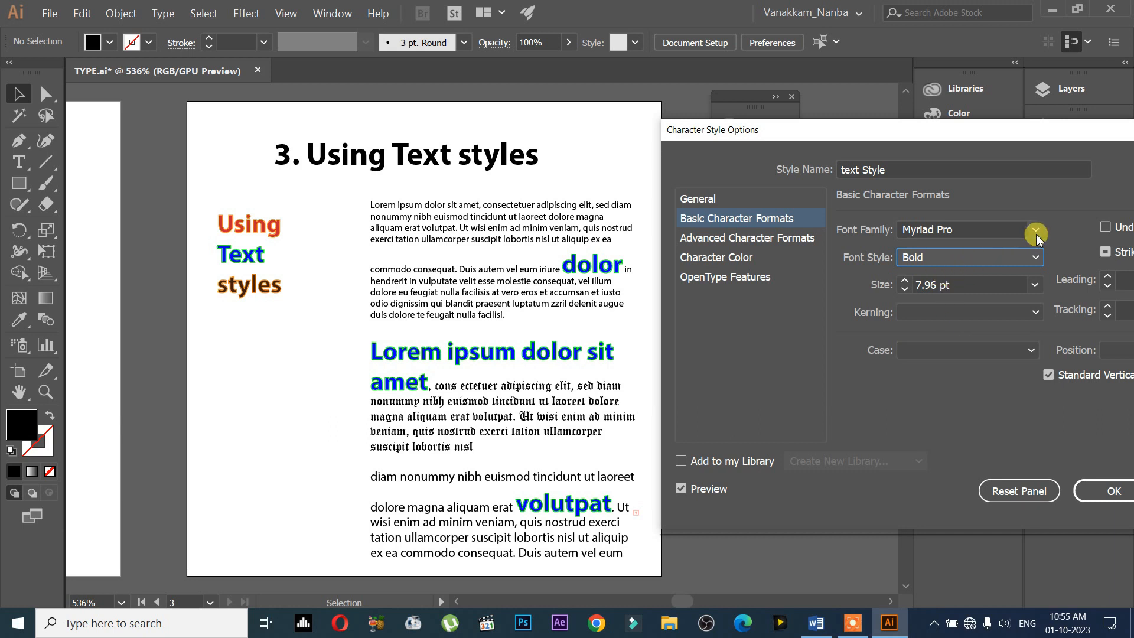
Step: Review text Style's general, basic, advanced, colour and OpenType settings and close its options without saving
left_click(697, 198)
left_click_drag(807, 137, 696, 156)
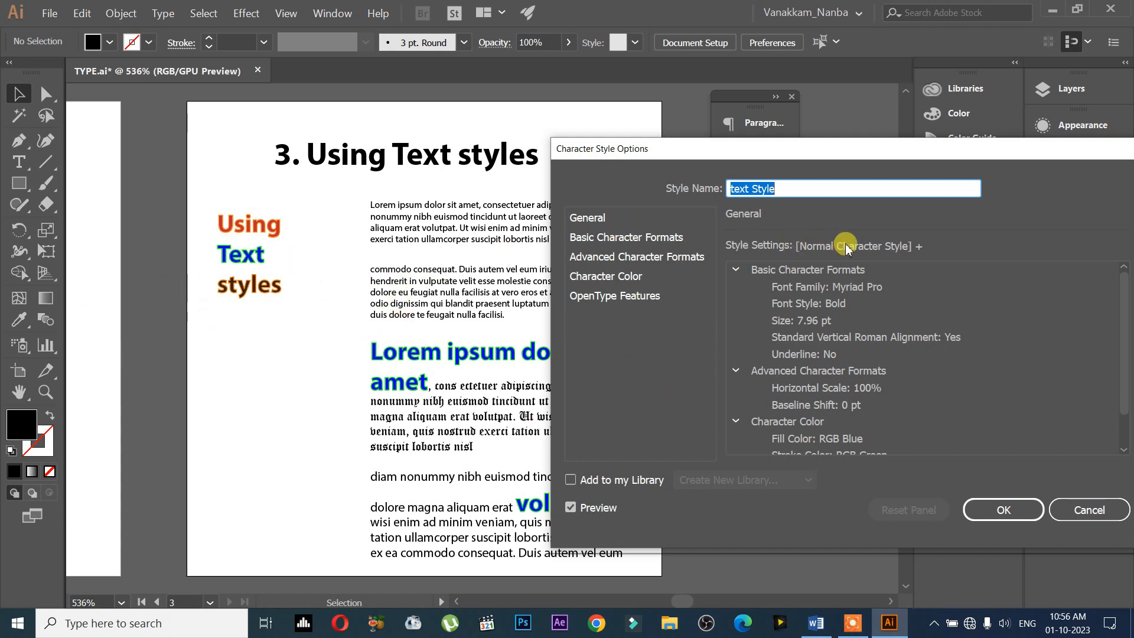
left_click(651, 235)
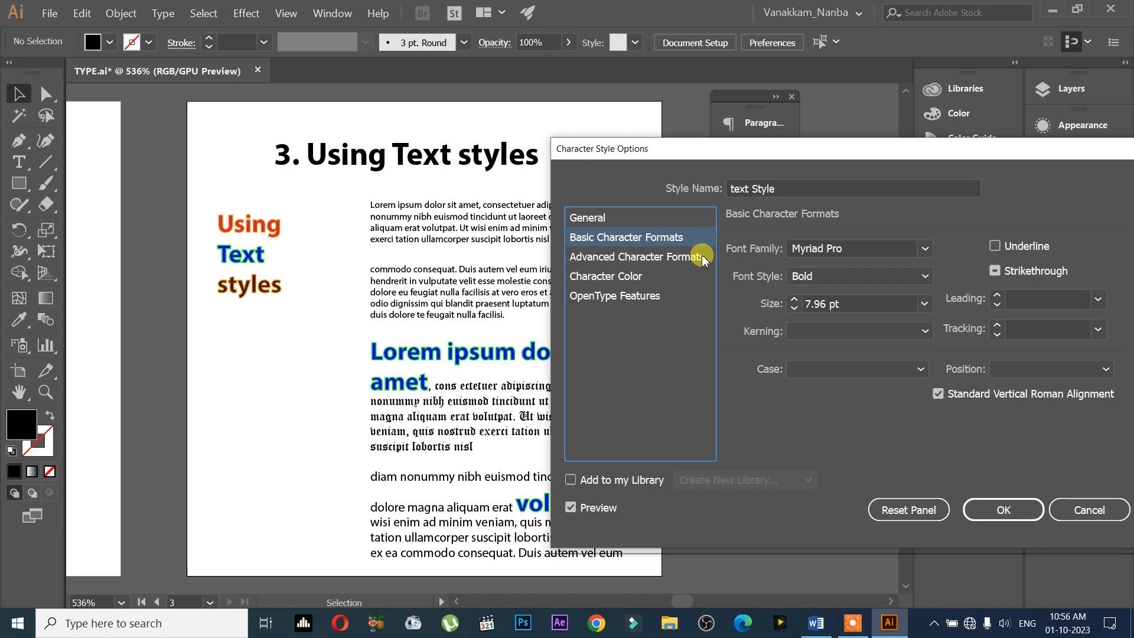
left_click(634, 264)
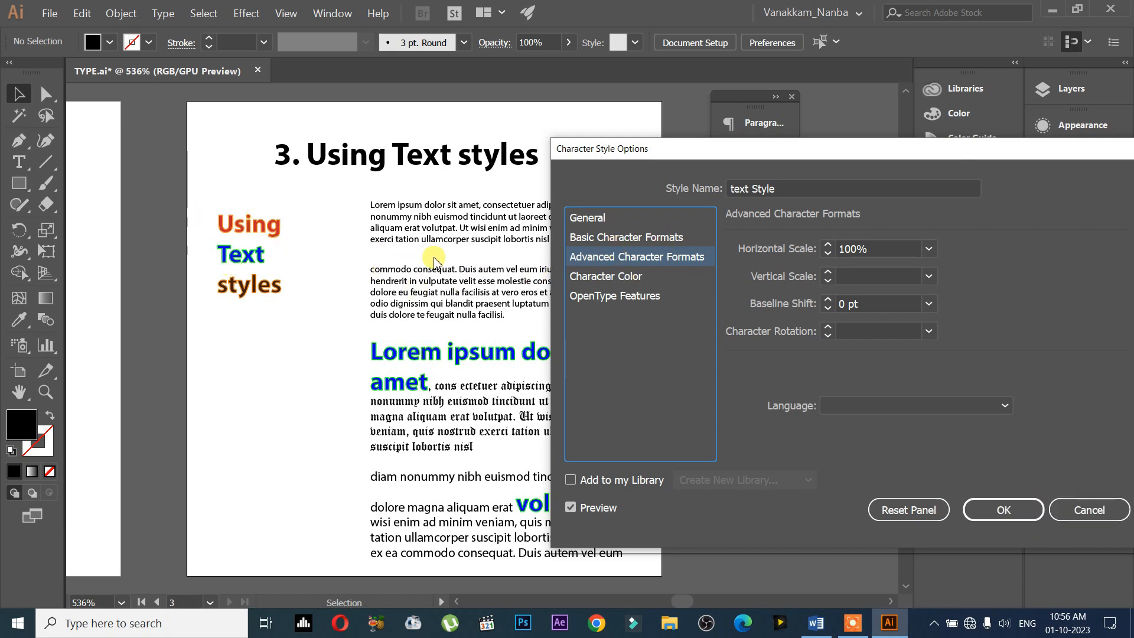
left_click(611, 277)
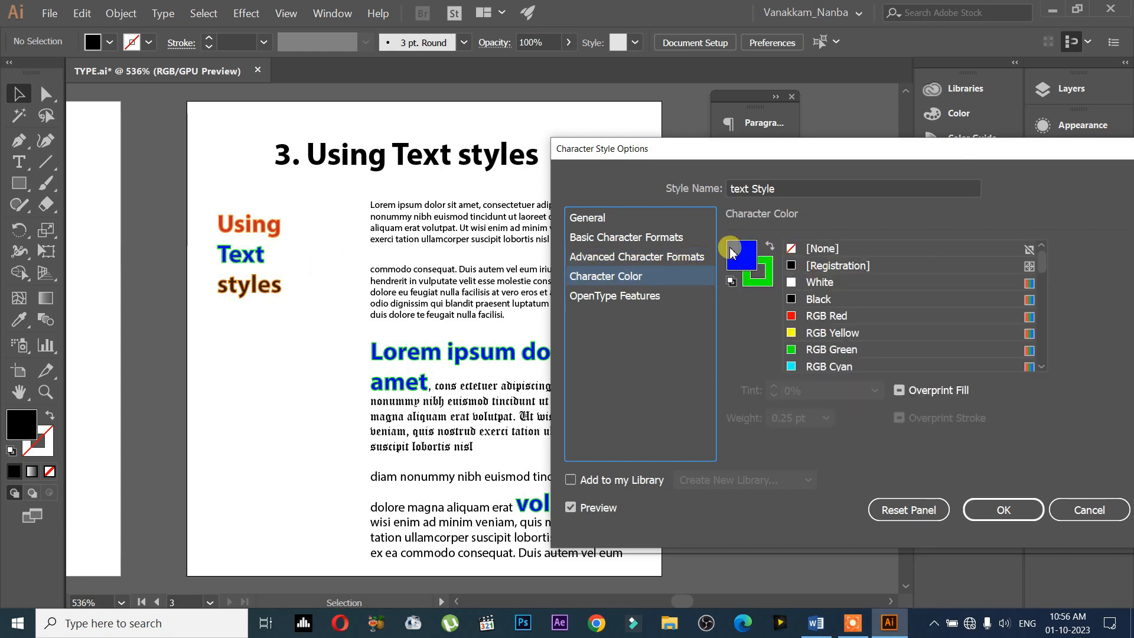
left_click(632, 295)
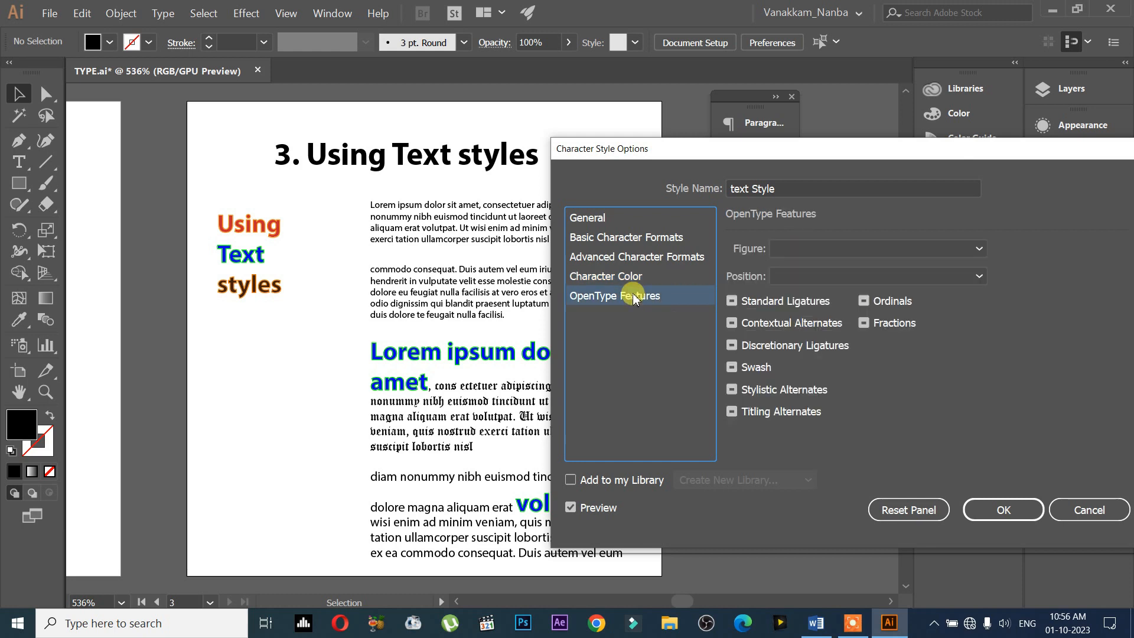
left_click(602, 238)
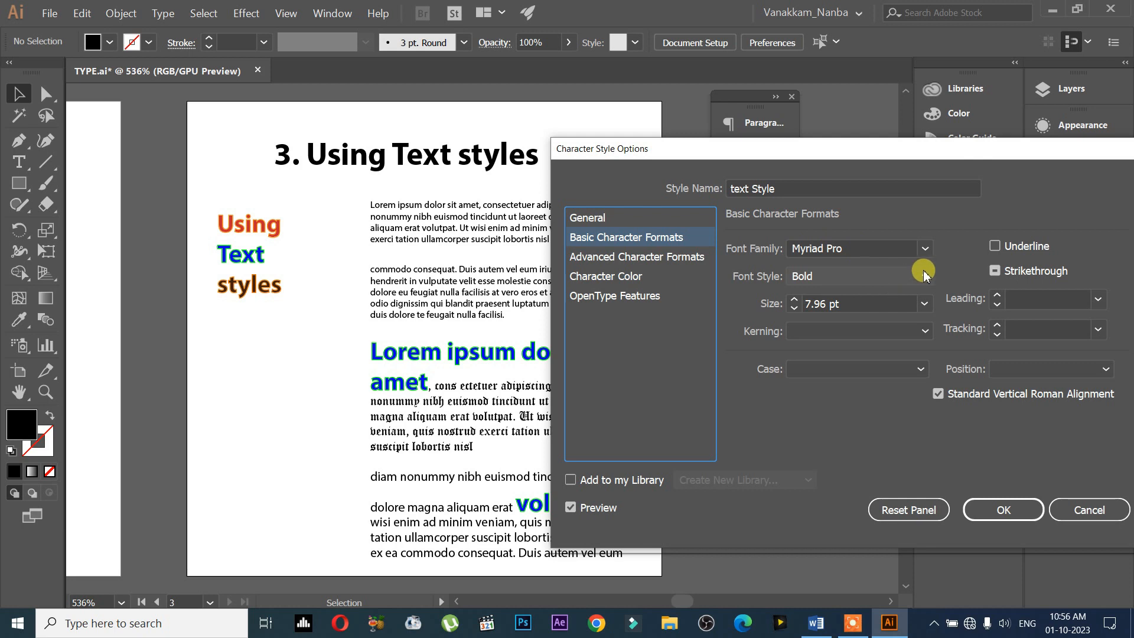
left_click(902, 278)
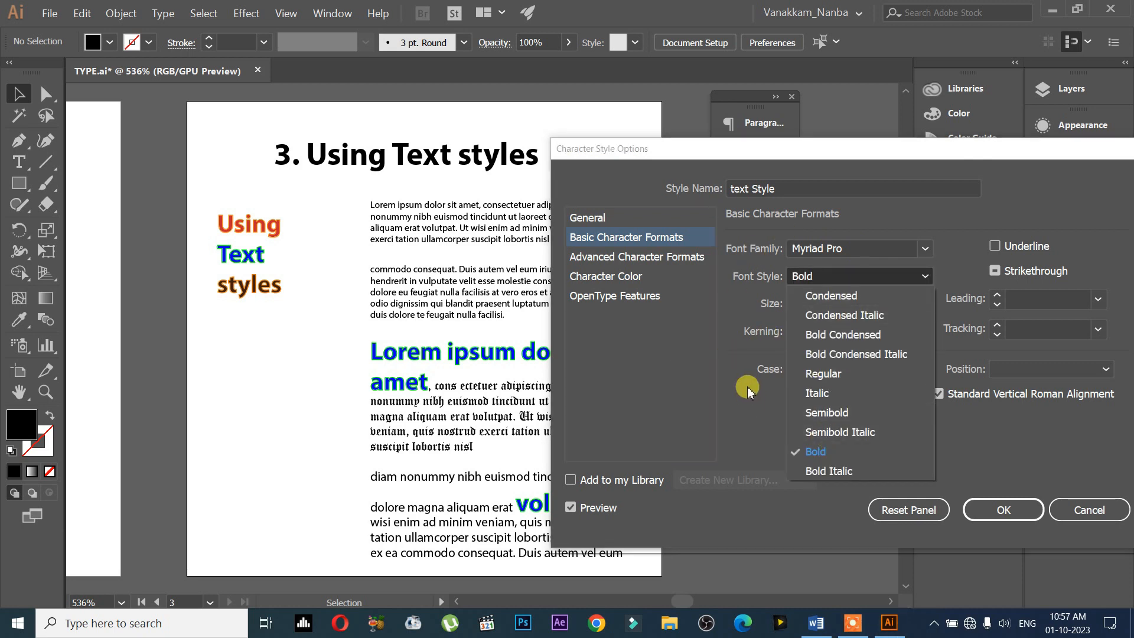
left_click(575, 337)
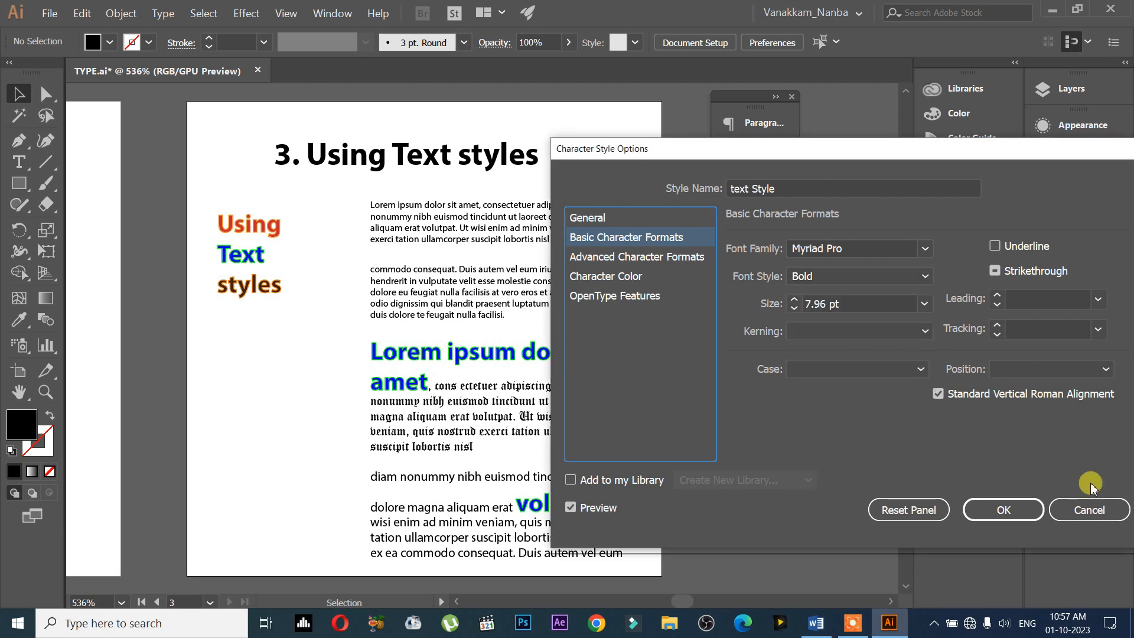
left_click(1102, 511)
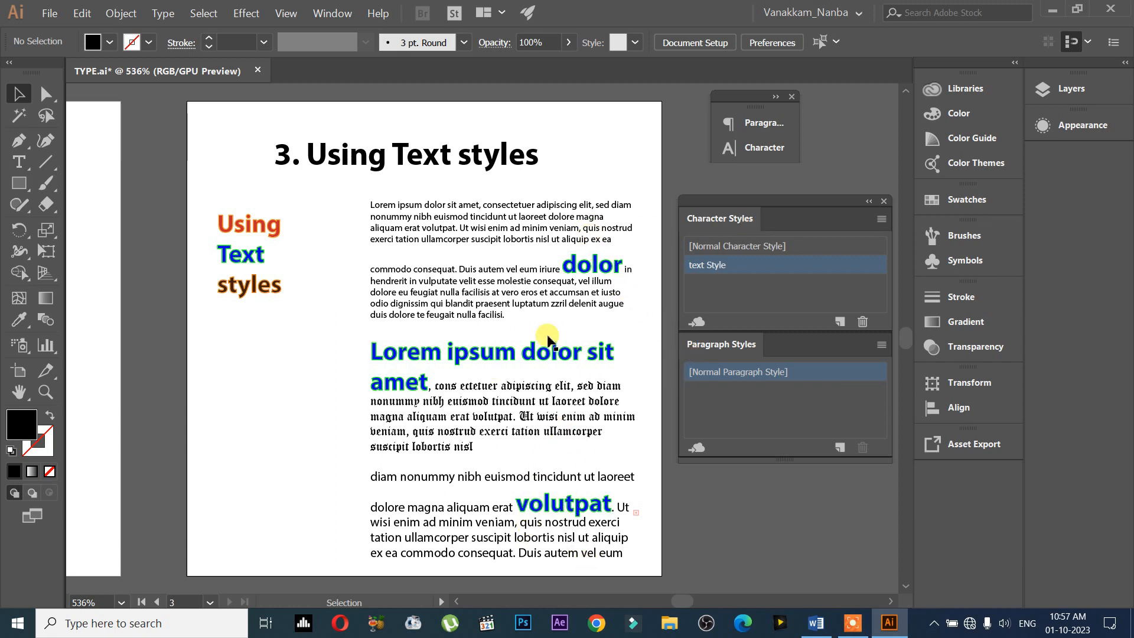
Step: Change the fill of the word "dolor" in the first paragraph to magenta and finish editing the text
double_click(594, 267)
triple_click(559, 265)
left_click(561, 265)
left_click_drag(567, 266, 625, 266)
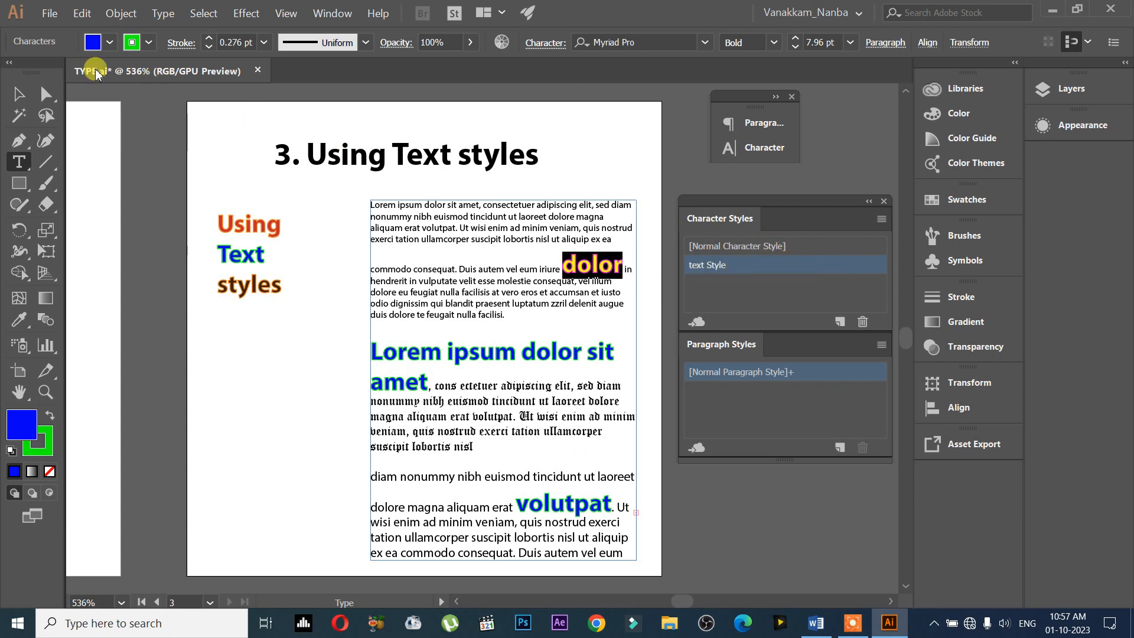
left_click(109, 42)
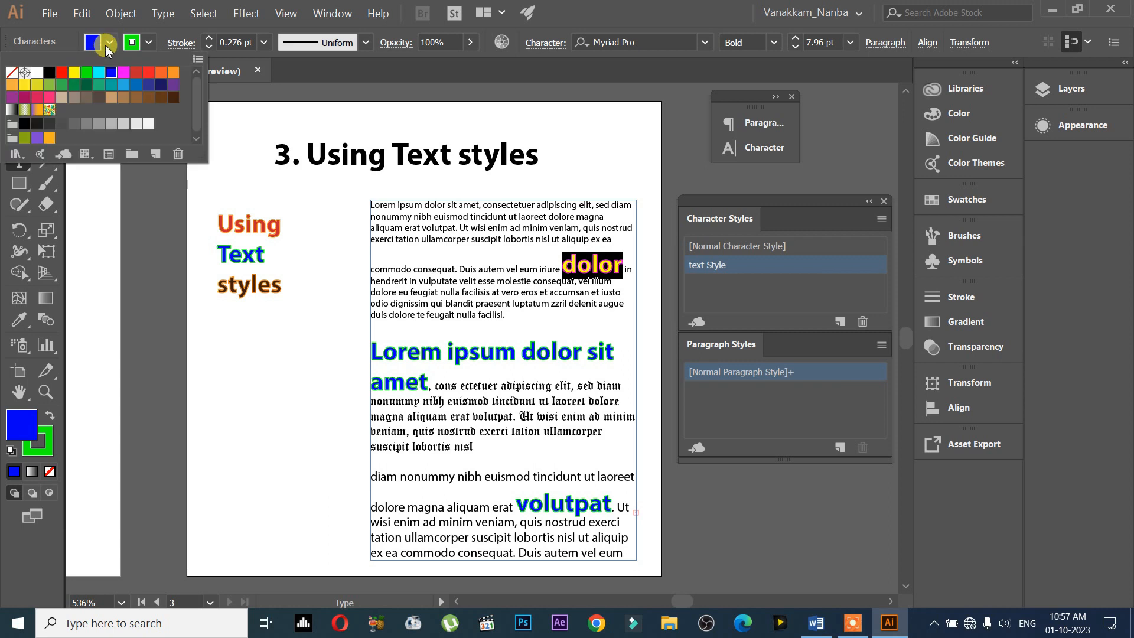
left_click(124, 73)
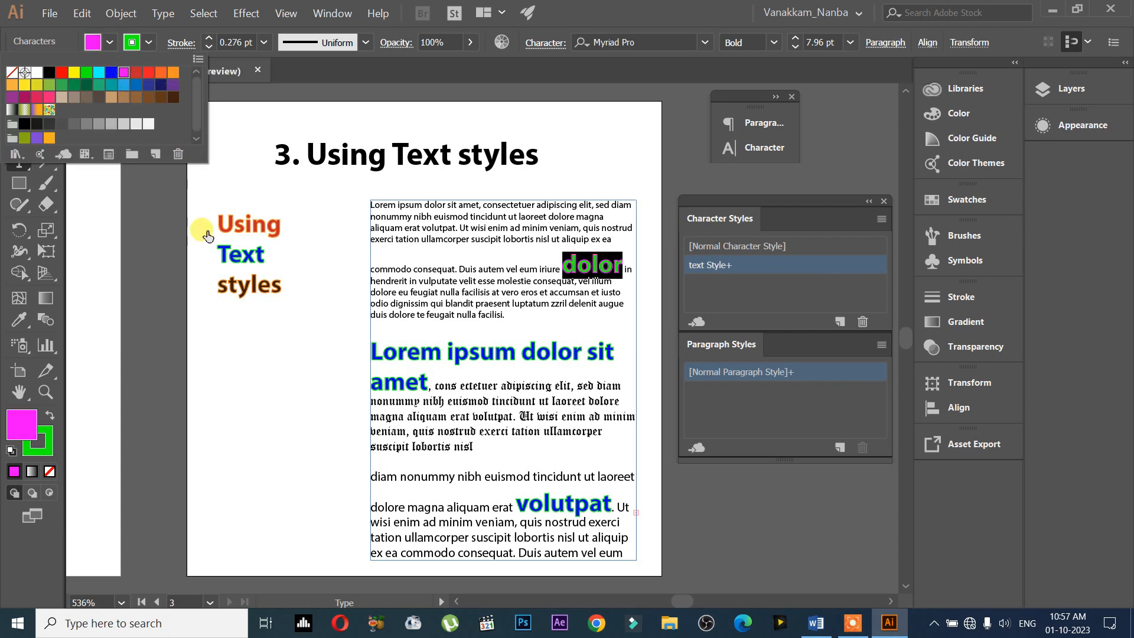
left_click(255, 343)
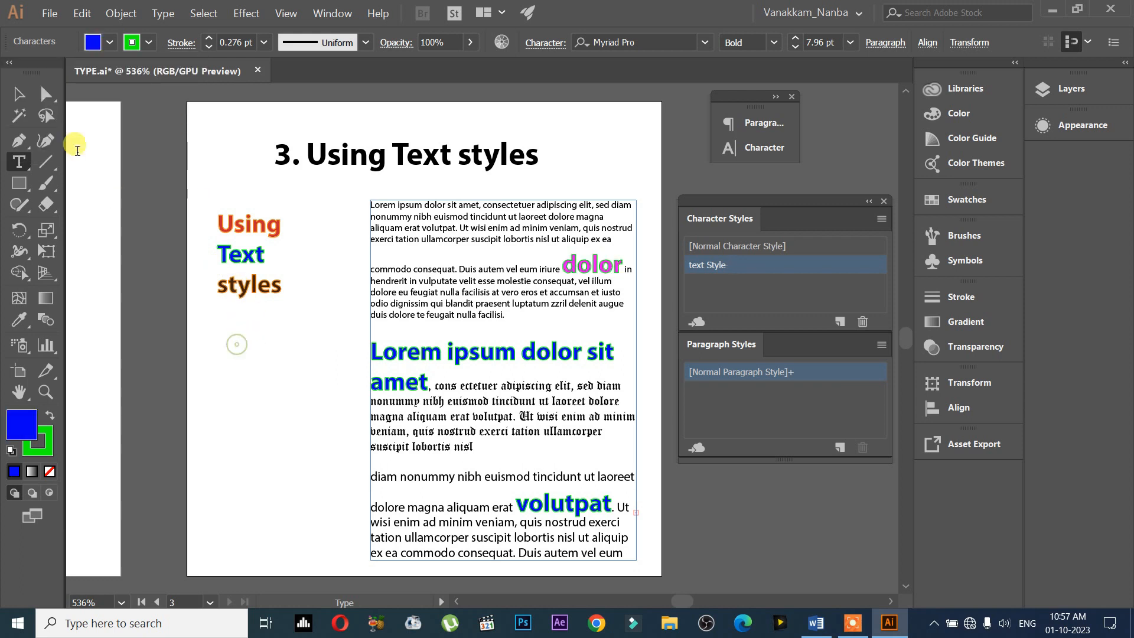
left_click(19, 94)
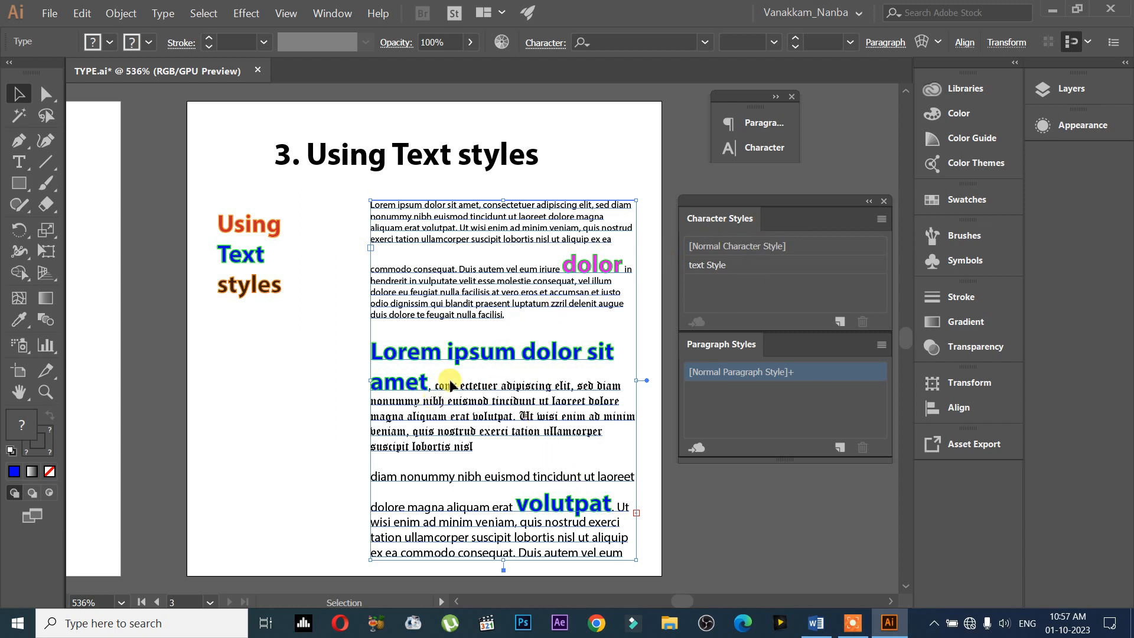
Step: Compare the character style shown for the magenta word "dolor" with that of the blue text in the second paragraph
double_click(593, 269)
left_click_drag(623, 268, 562, 267)
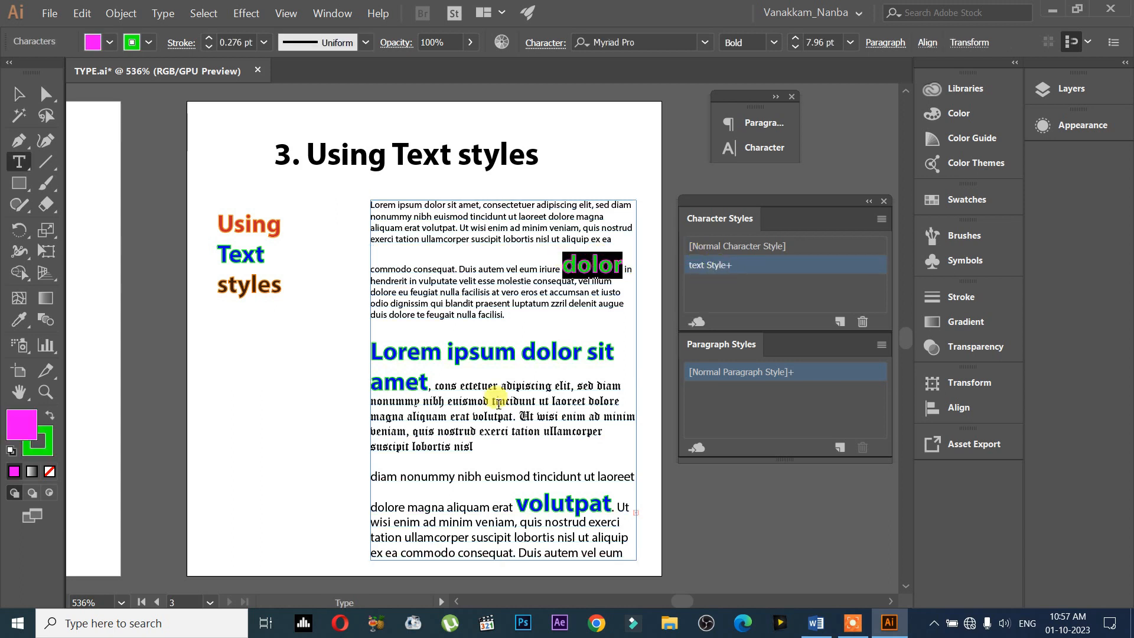
left_click_drag(555, 357, 453, 353)
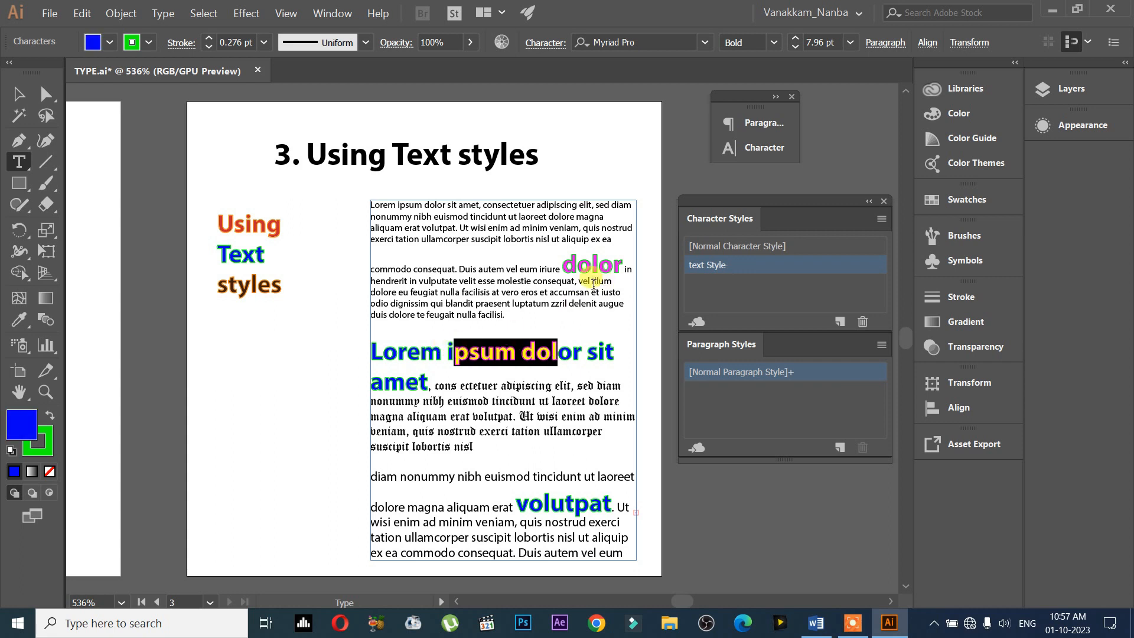
left_click_drag(622, 264, 562, 265)
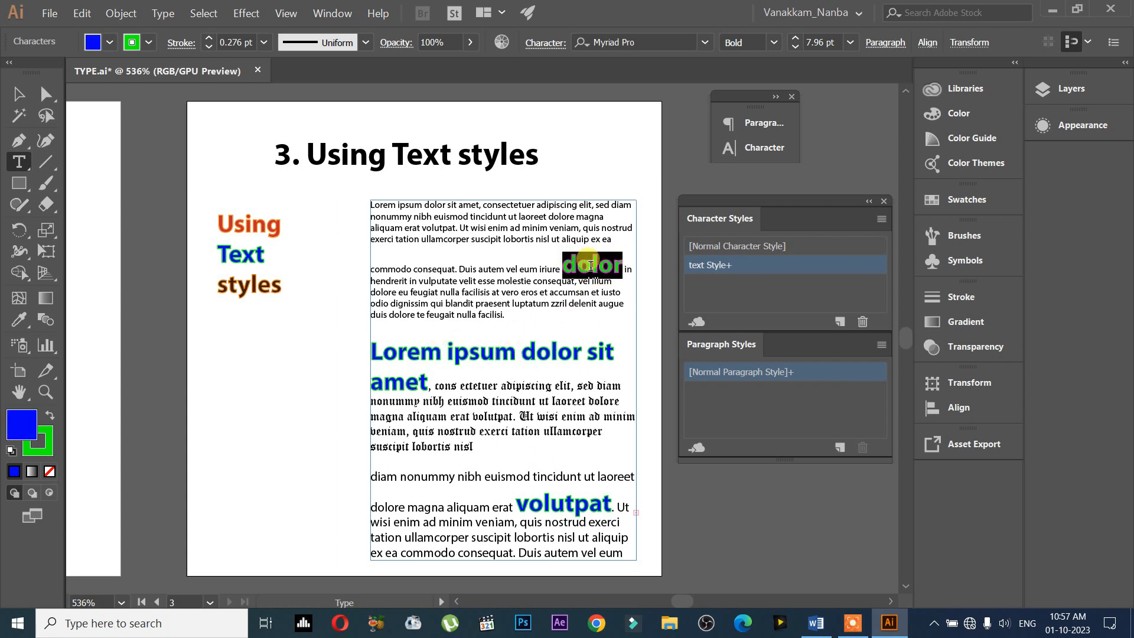
left_click(716, 265)
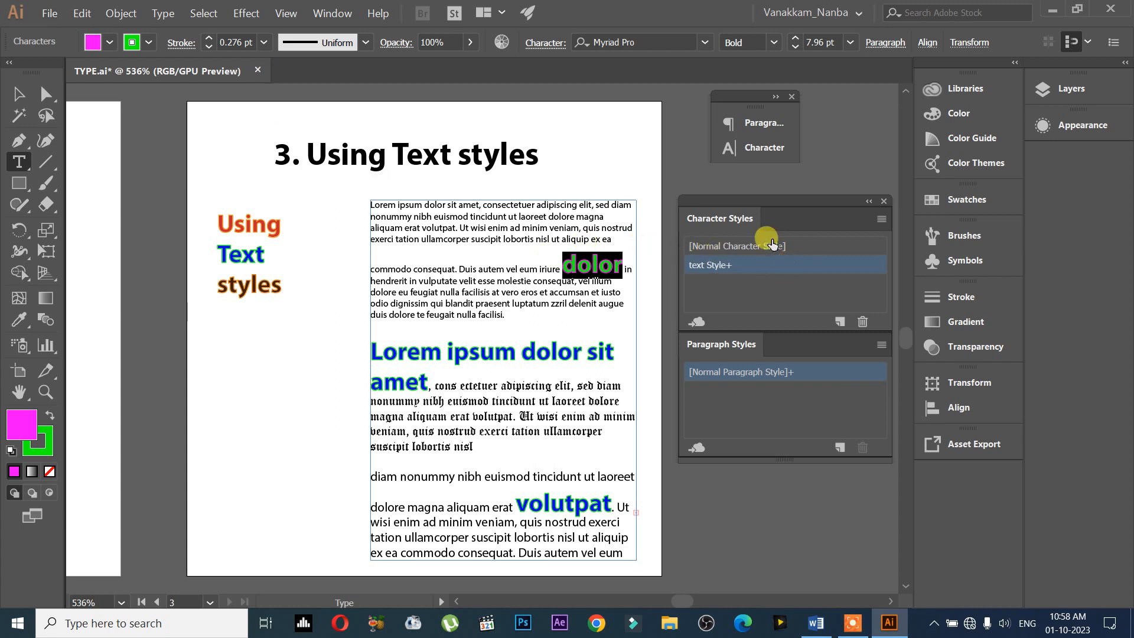
Step: Clear the local overrides on the magenta word "dolor" in the first paragraph, leaving only text Style applied
left_click(18, 94)
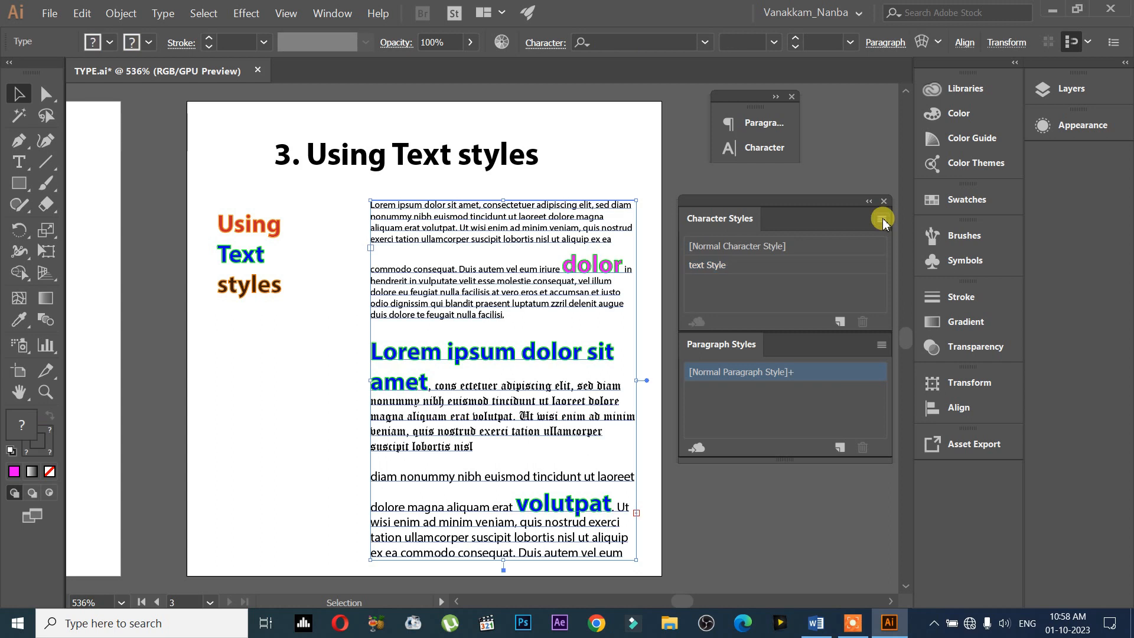
left_click(882, 220)
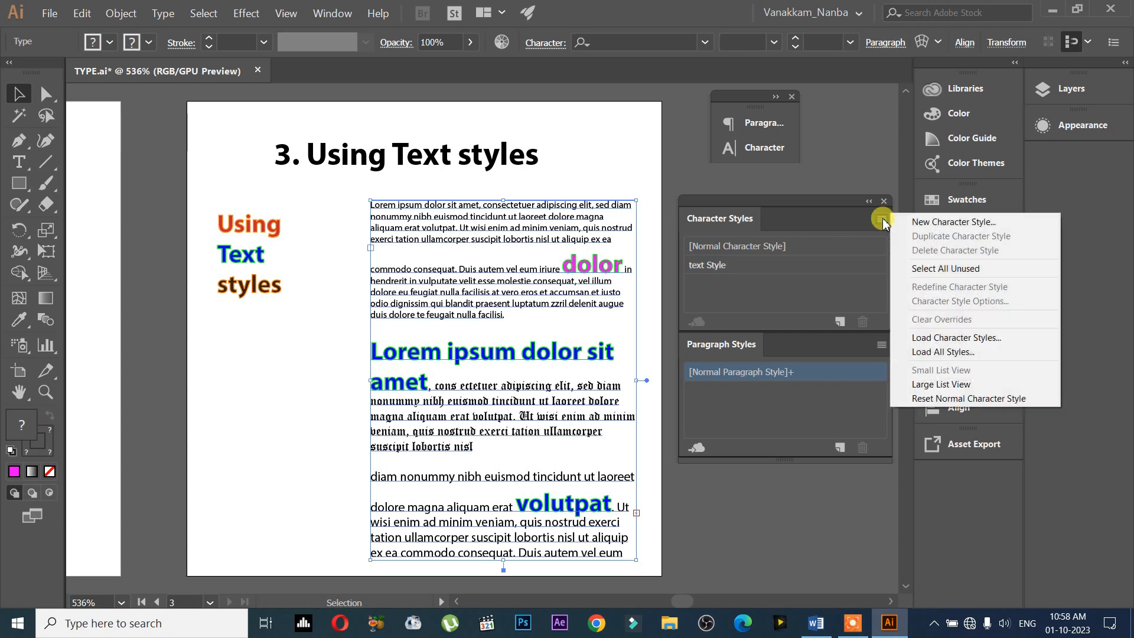
triple_click(593, 265)
left_click_drag(562, 265, 625, 265)
left_click(718, 266)
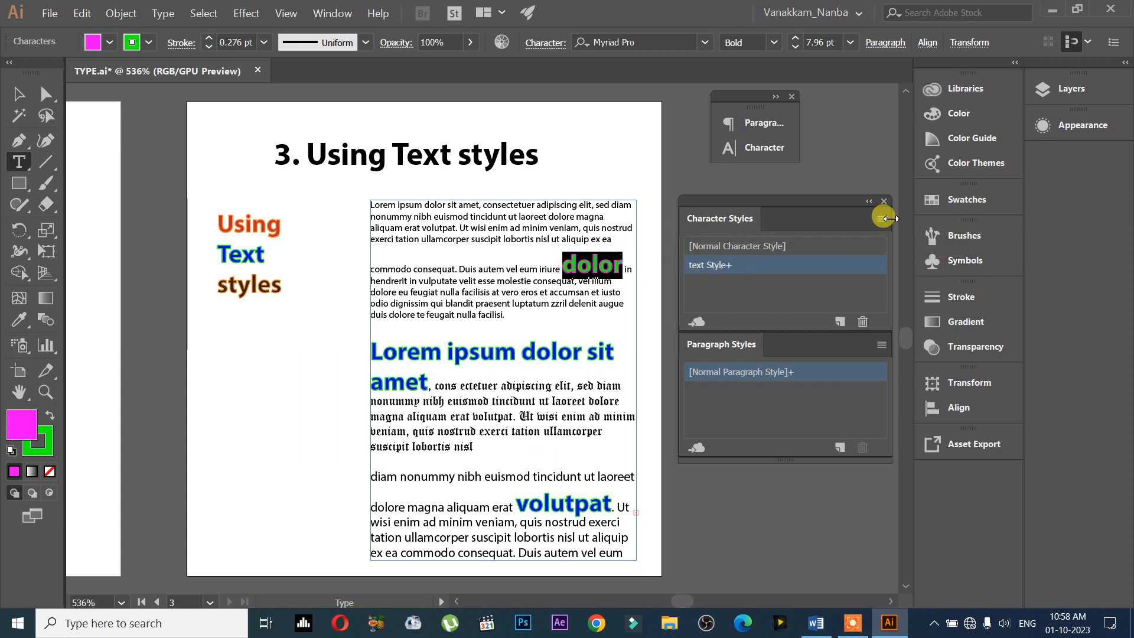
left_click(881, 219)
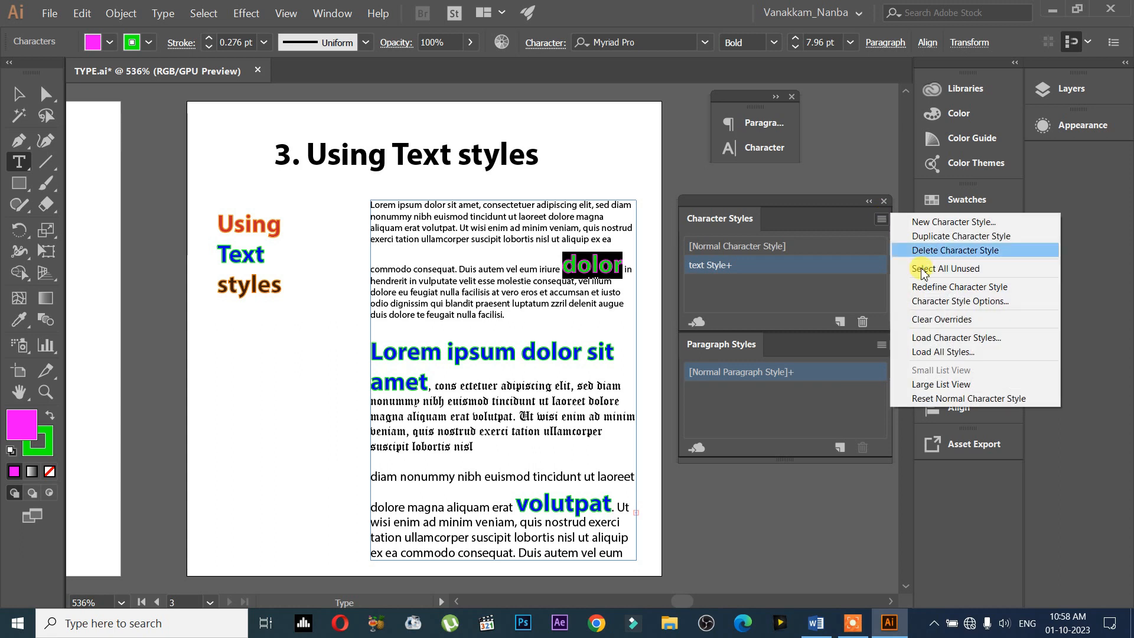
left_click(941, 318)
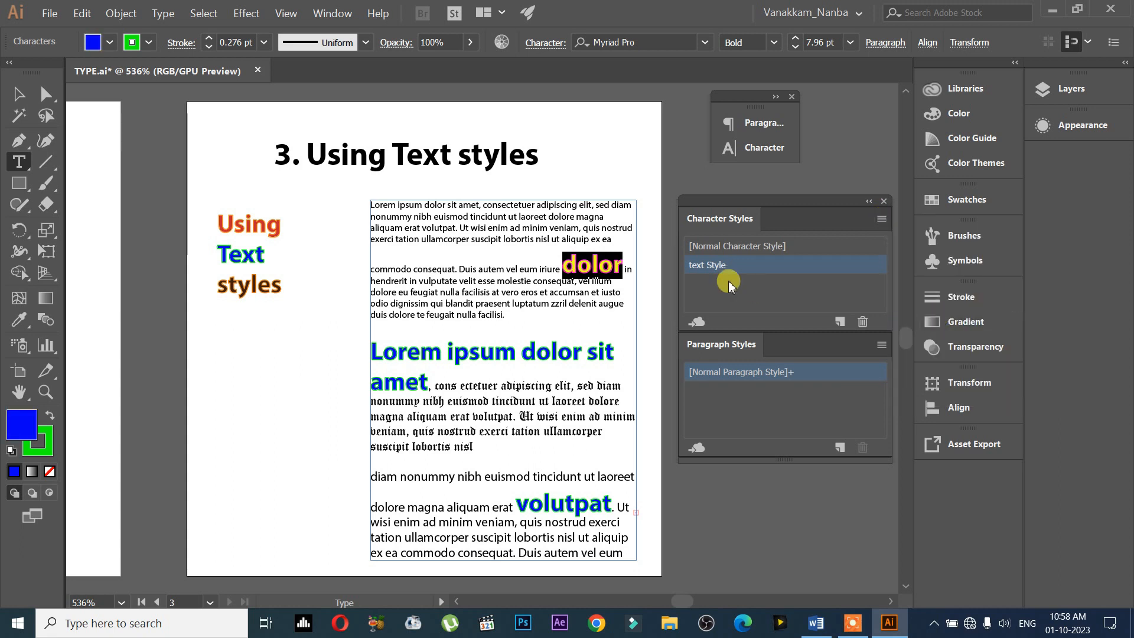
left_click(573, 301)
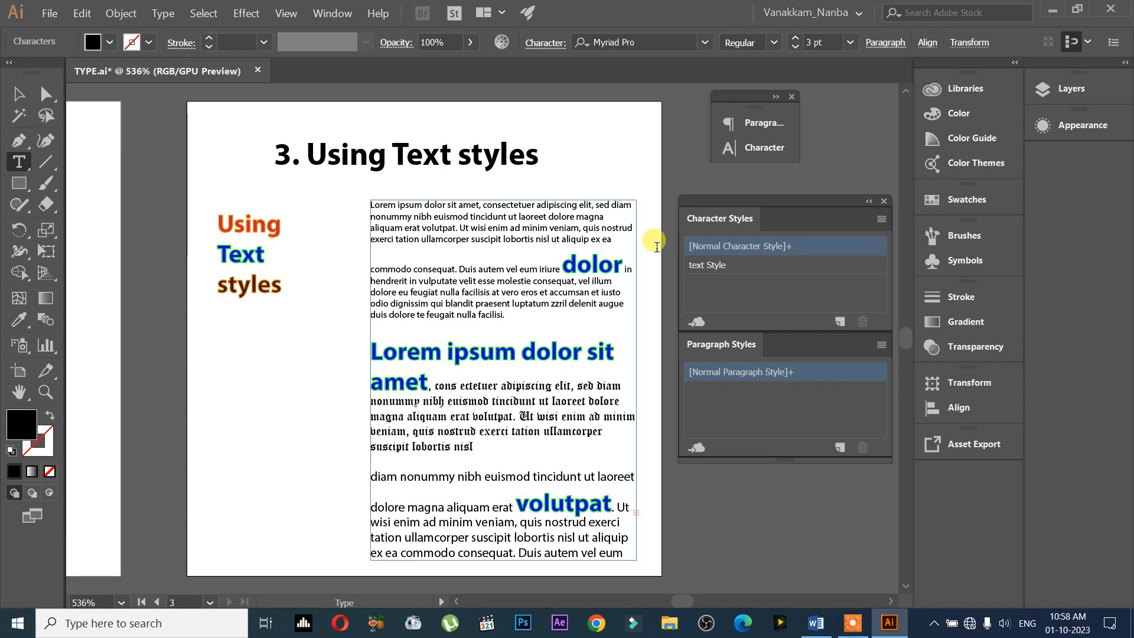
Step: Change the fill of the word "dolor" in the first paragraph to magenta again
double_click(607, 264)
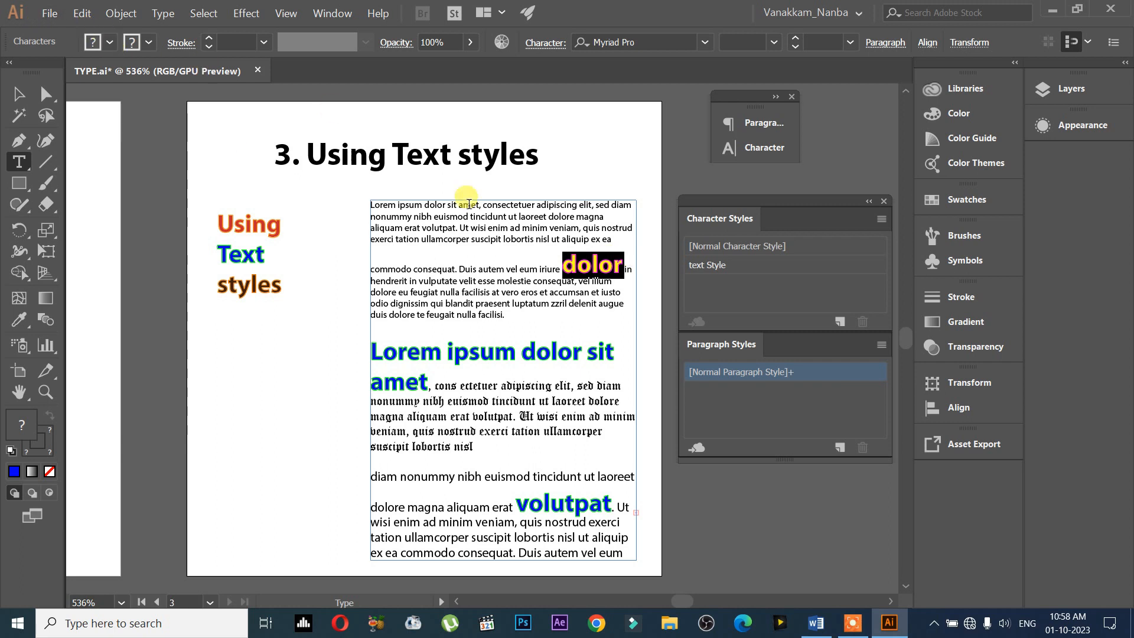
left_click(600, 269)
left_click_drag(560, 265, 622, 265)
left_click(109, 42)
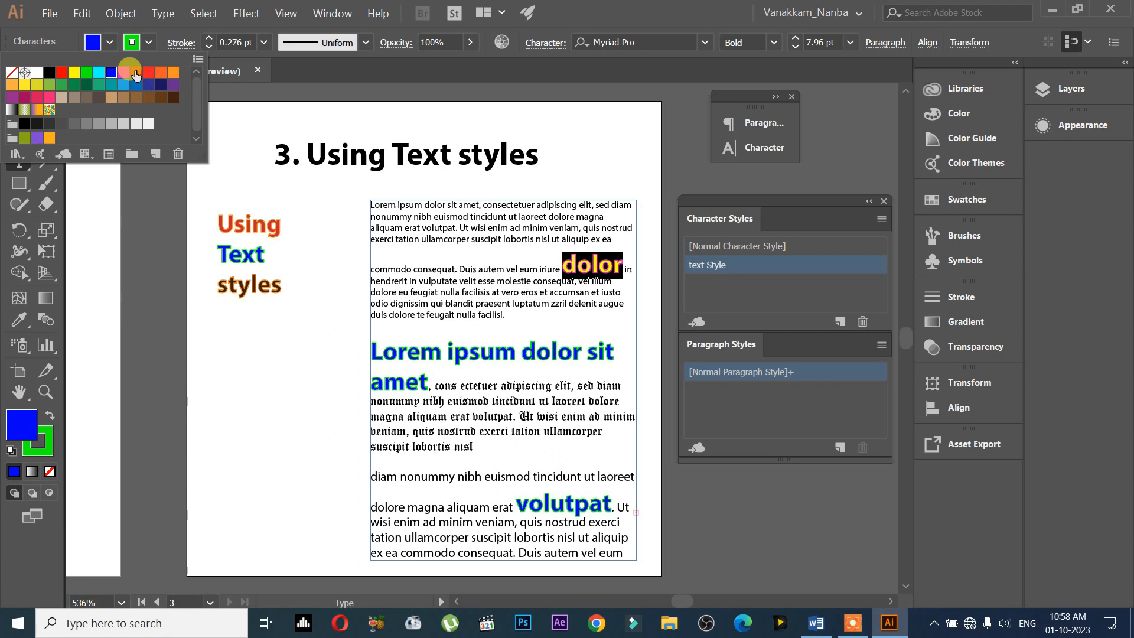
left_click(124, 72)
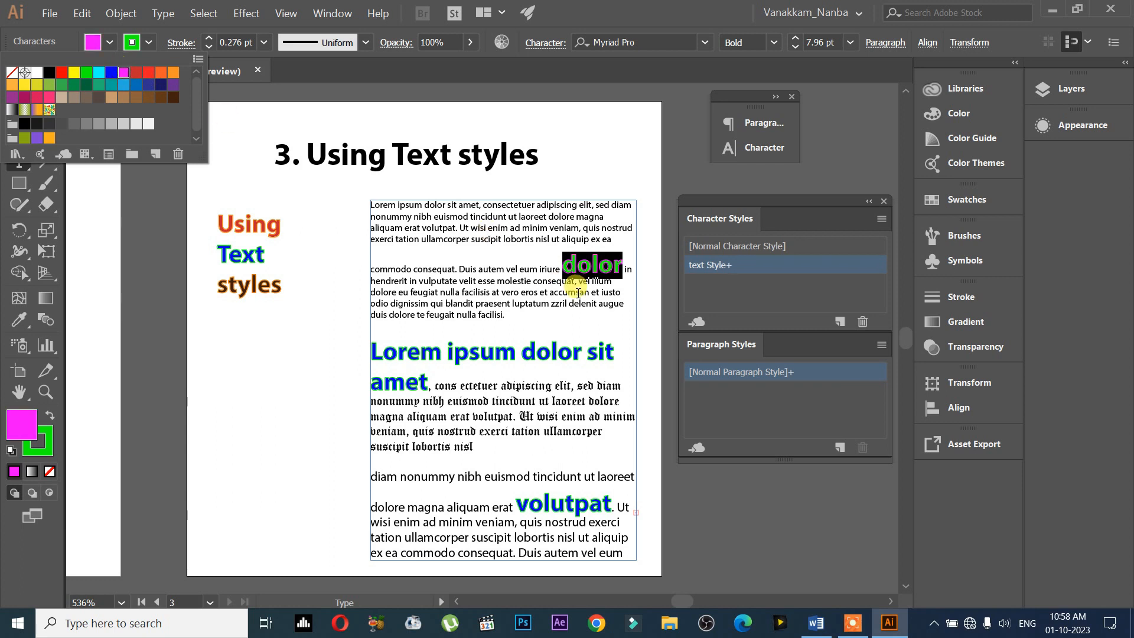
left_click(530, 286)
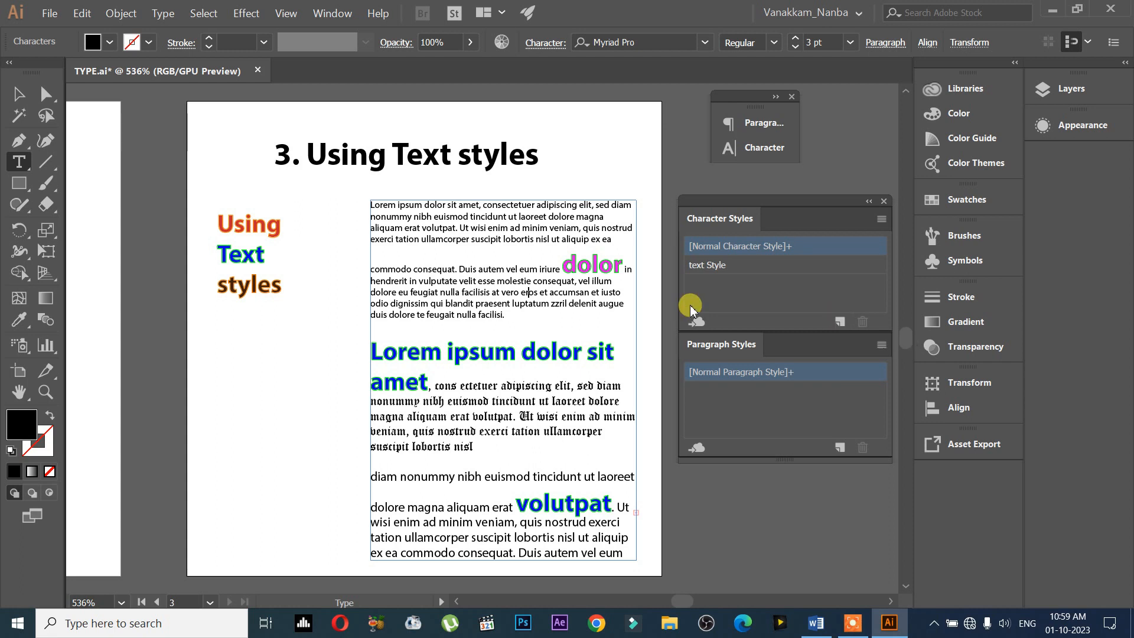
Step: Redefine the text Style character style from the magenta word "dolor" in the first paragraph
left_click_drag(562, 266, 615, 267)
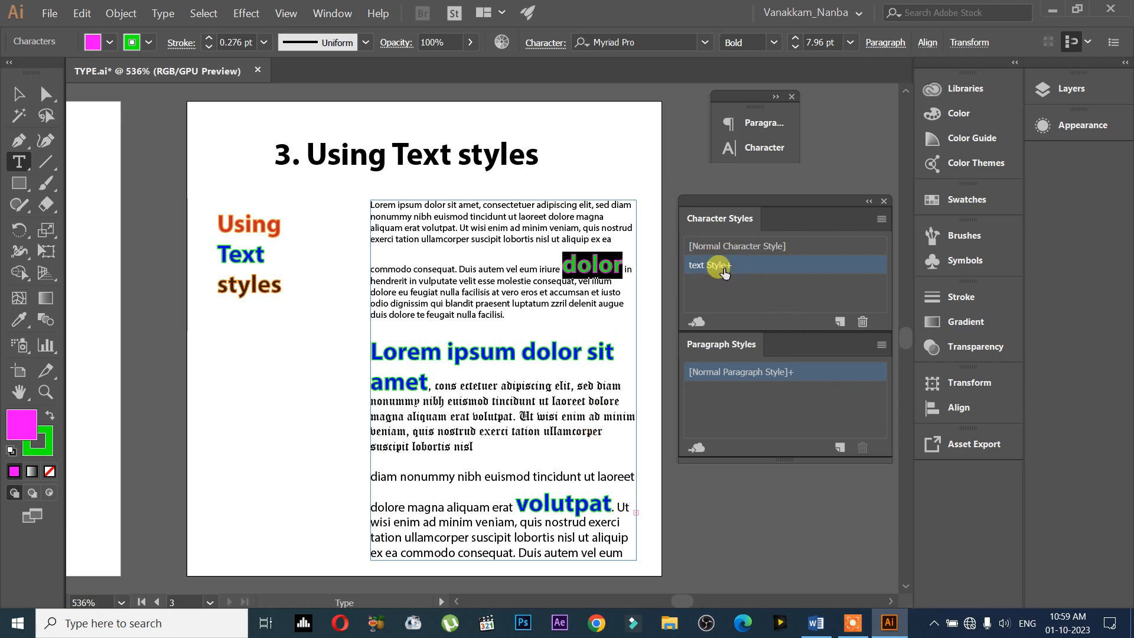
left_click(880, 219)
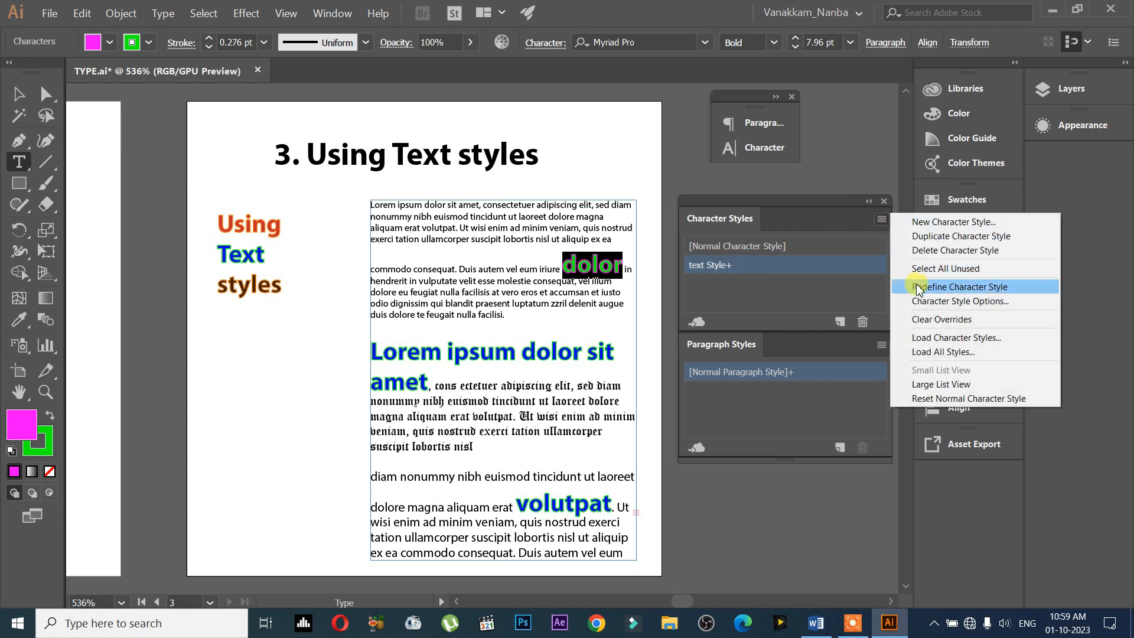
left_click(1007, 288)
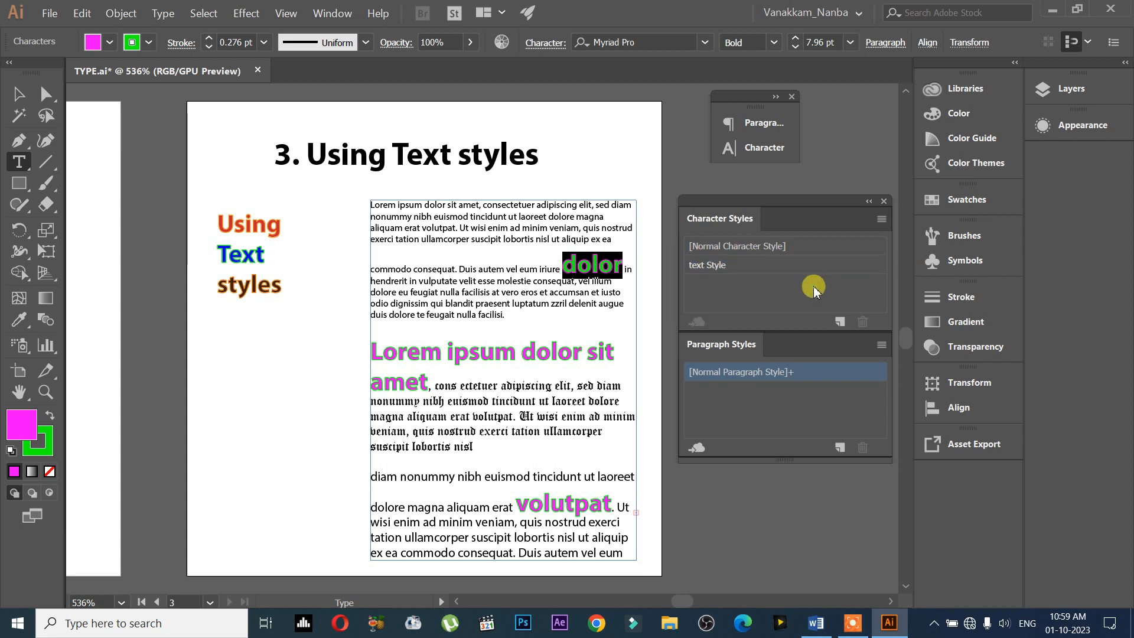
Step: Apply text Style to the words "dignissim qui blandit" near the end of the first paragraph
left_click(491, 281)
left_click_drag(418, 270, 467, 304)
left_click(428, 305)
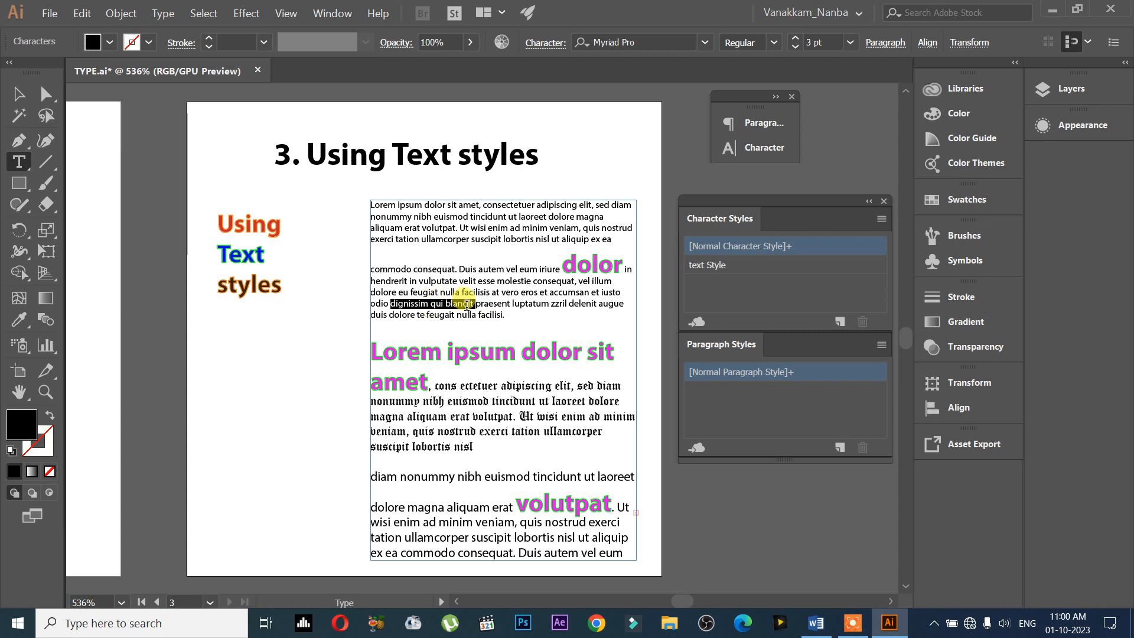
left_click(726, 267)
left_click(483, 267)
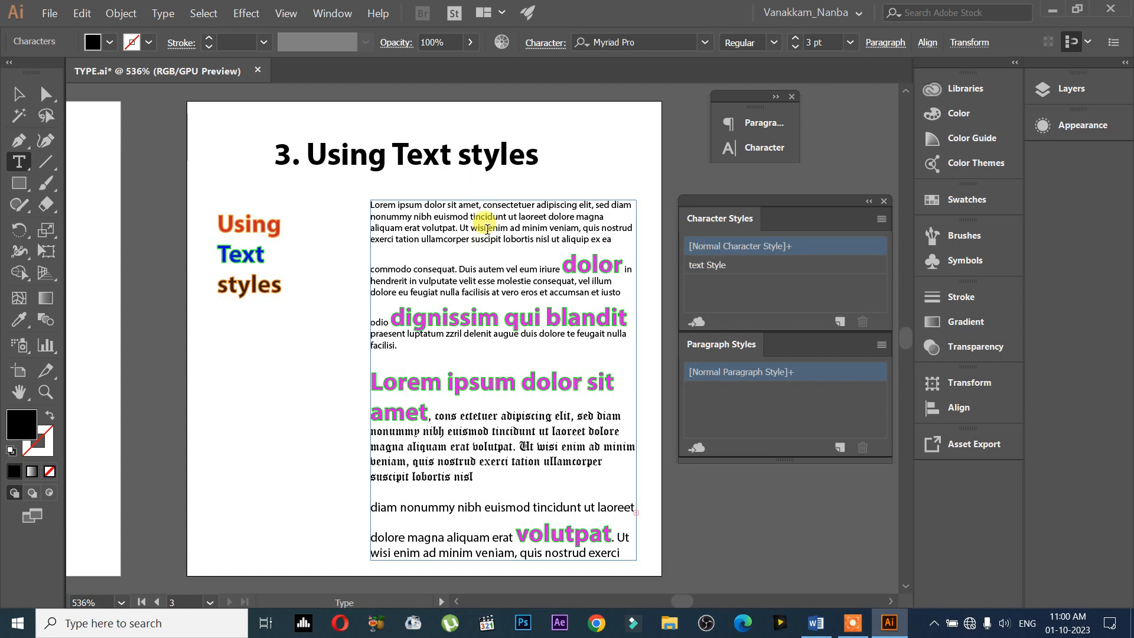
Step: Set the font size of the word "dolor" in the first paragraph to 3.96 pt
left_click_drag(518, 319, 459, 318)
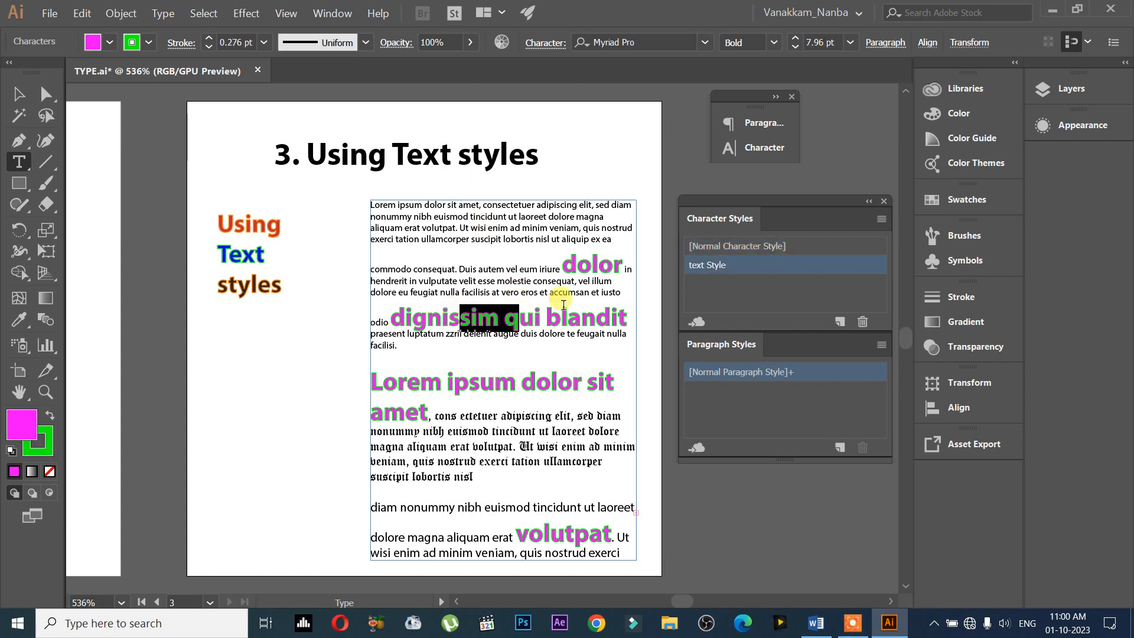
left_click(568, 265)
left_click_drag(573, 262, 617, 266)
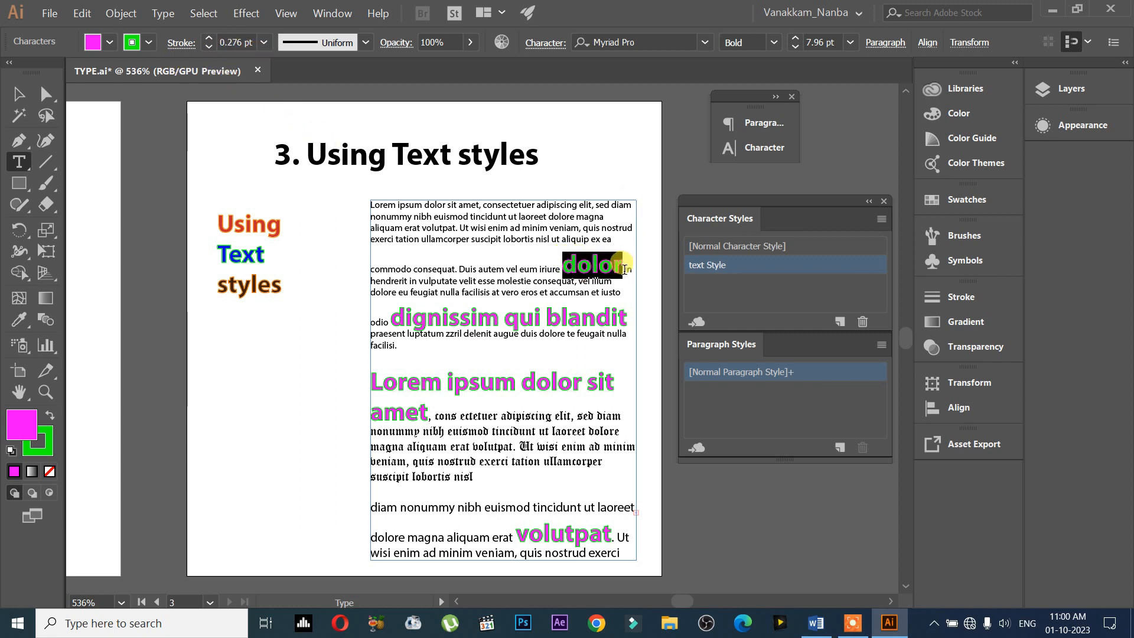
left_click(765, 147)
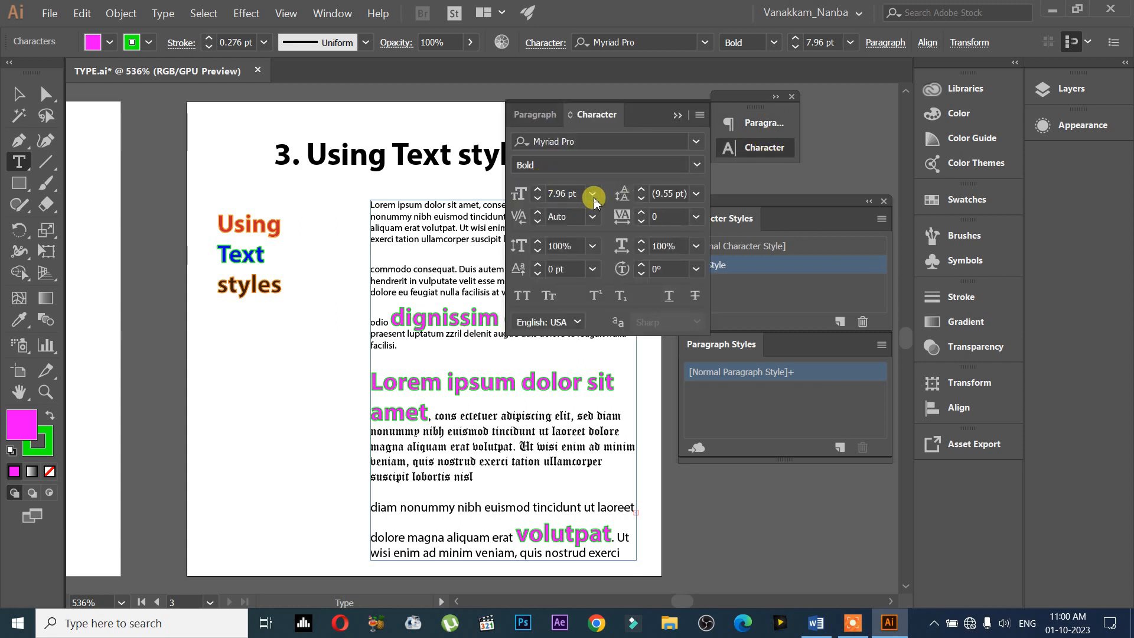
left_click(549, 193)
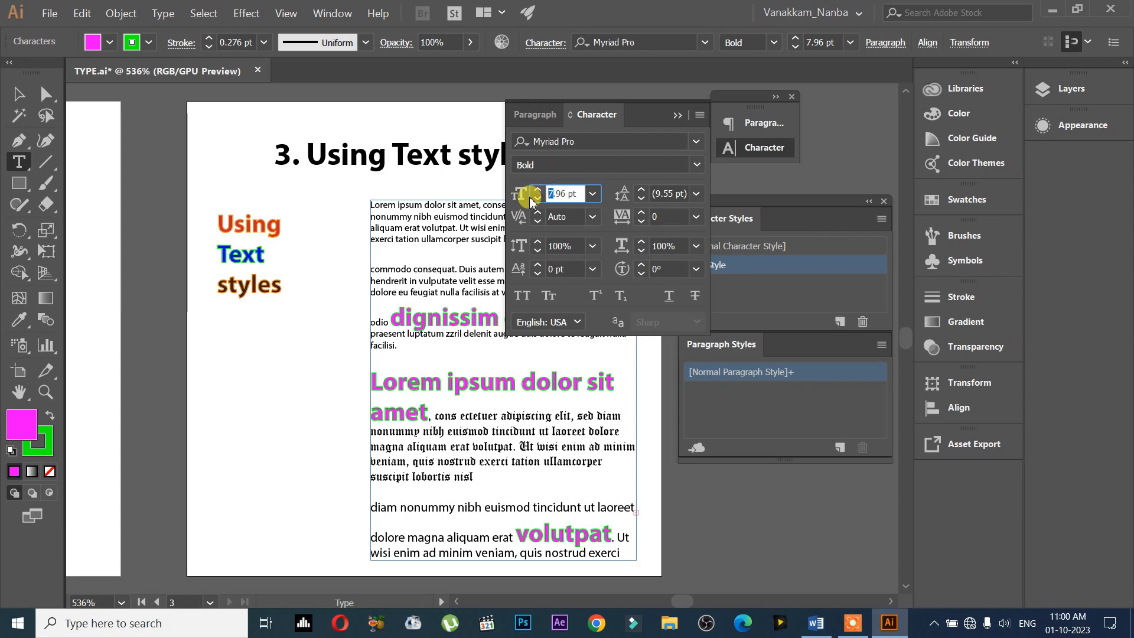
type("3.96")
key("Return")
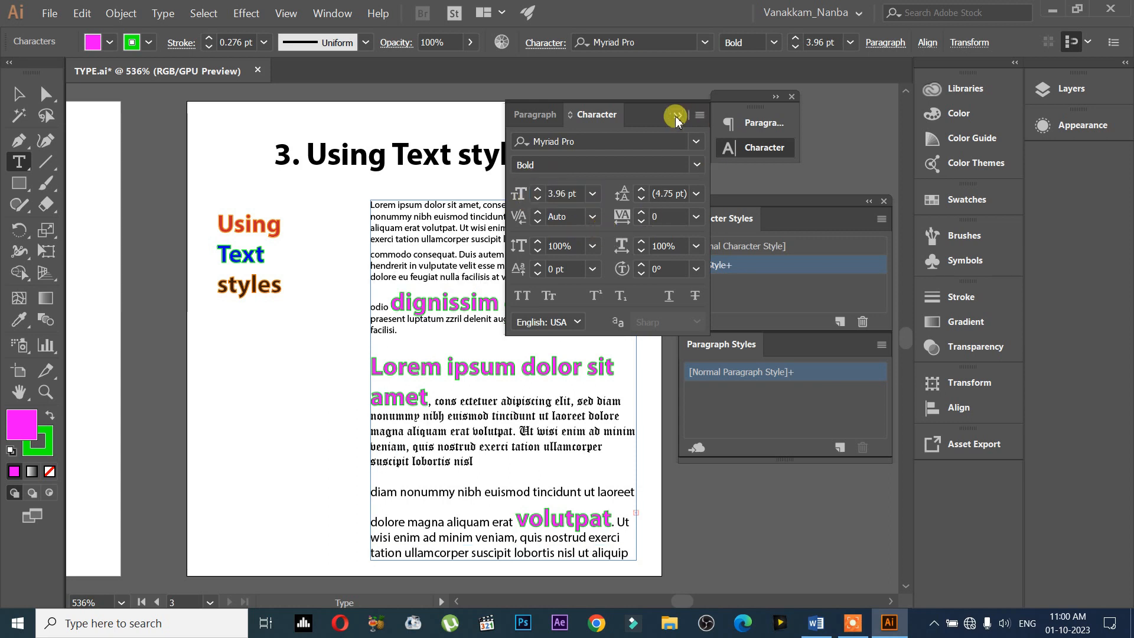
left_click(581, 261)
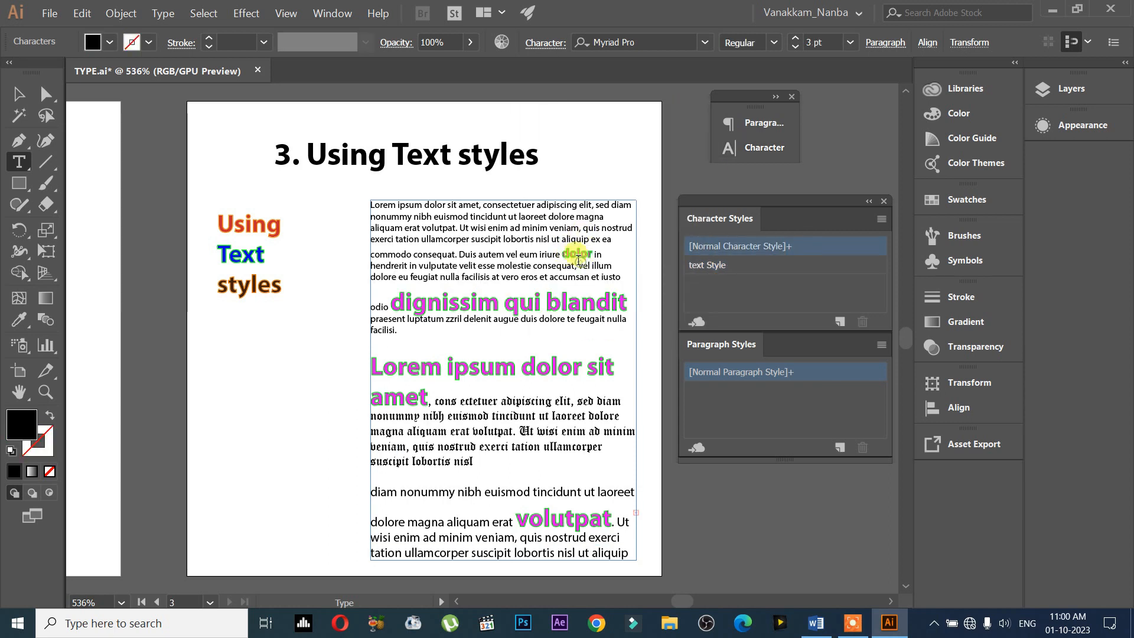
Step: Redefine text Style from the resized word "dolor" in the first paragraph
left_click_drag(563, 254, 593, 252)
left_click(727, 264)
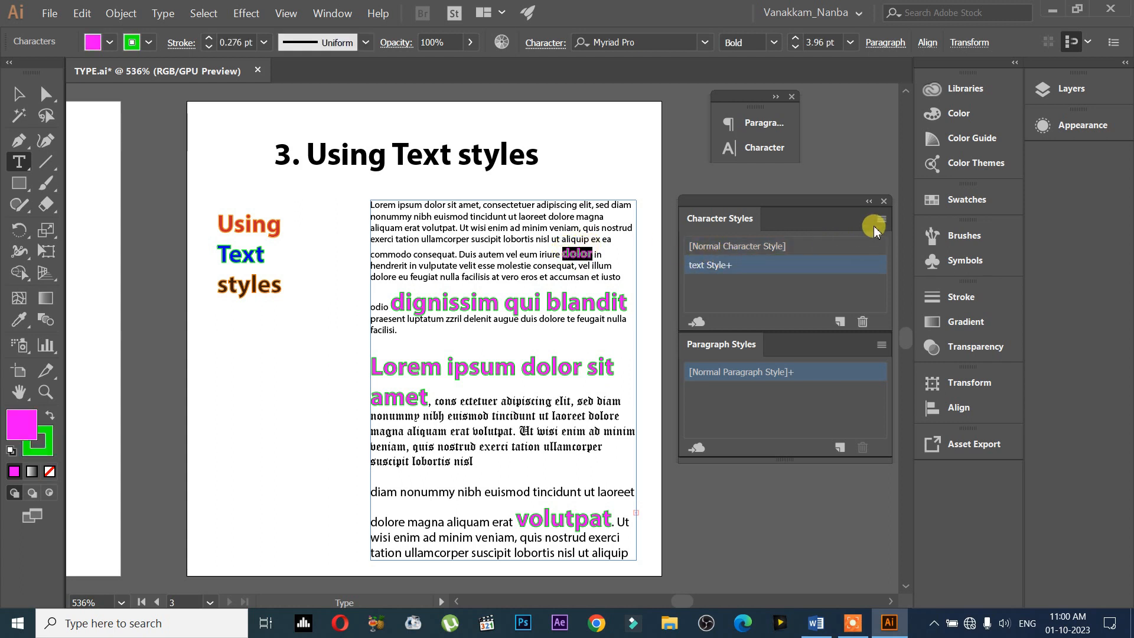
left_click(881, 219)
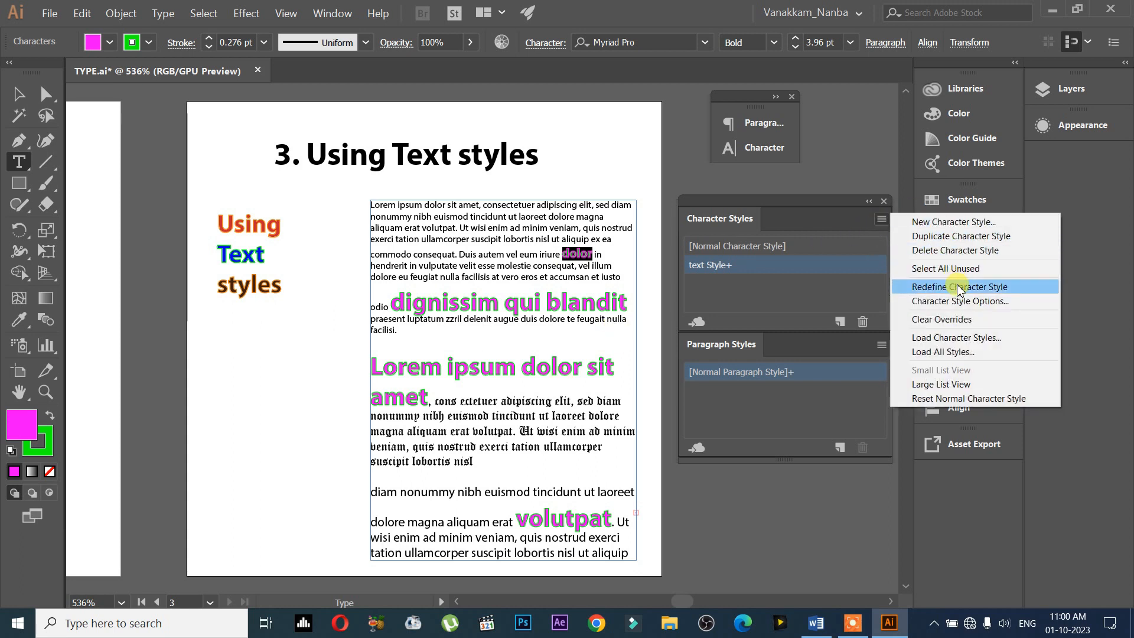
left_click(978, 287)
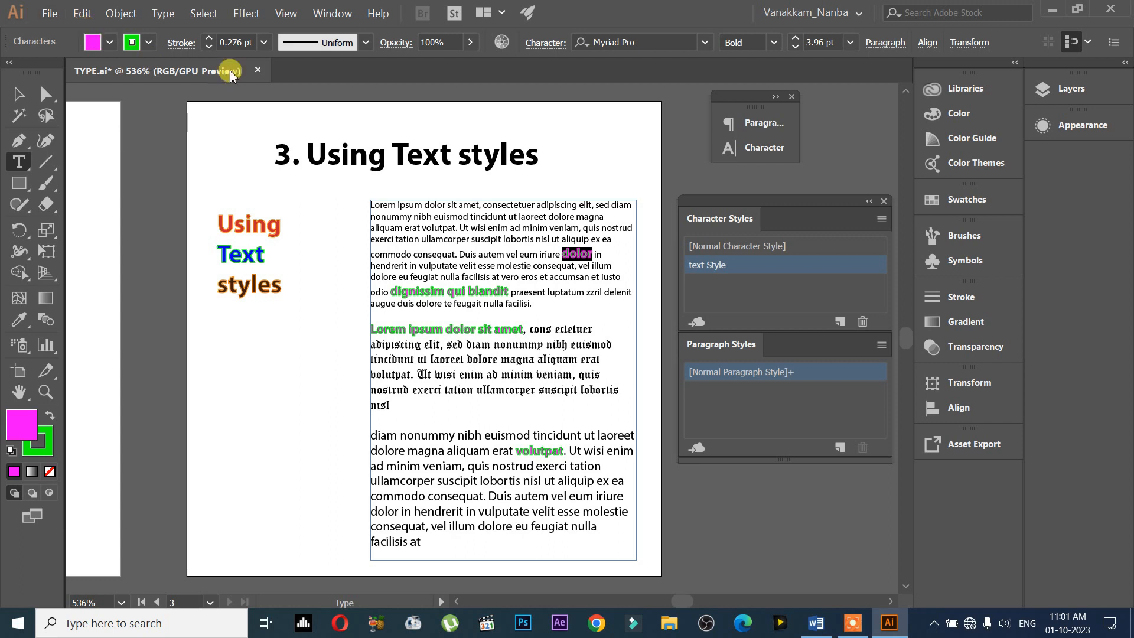
Step: Set the stroke weight of "dolor" to 0.1 pt and redefine text Style from it
left_click(262, 44)
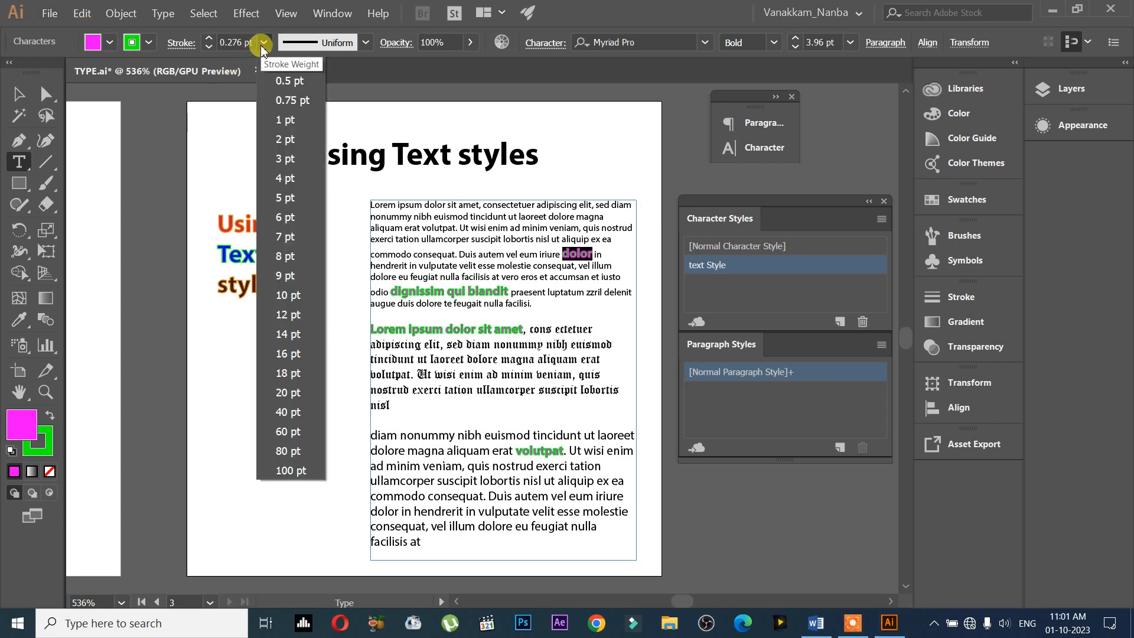
left_click(234, 42)
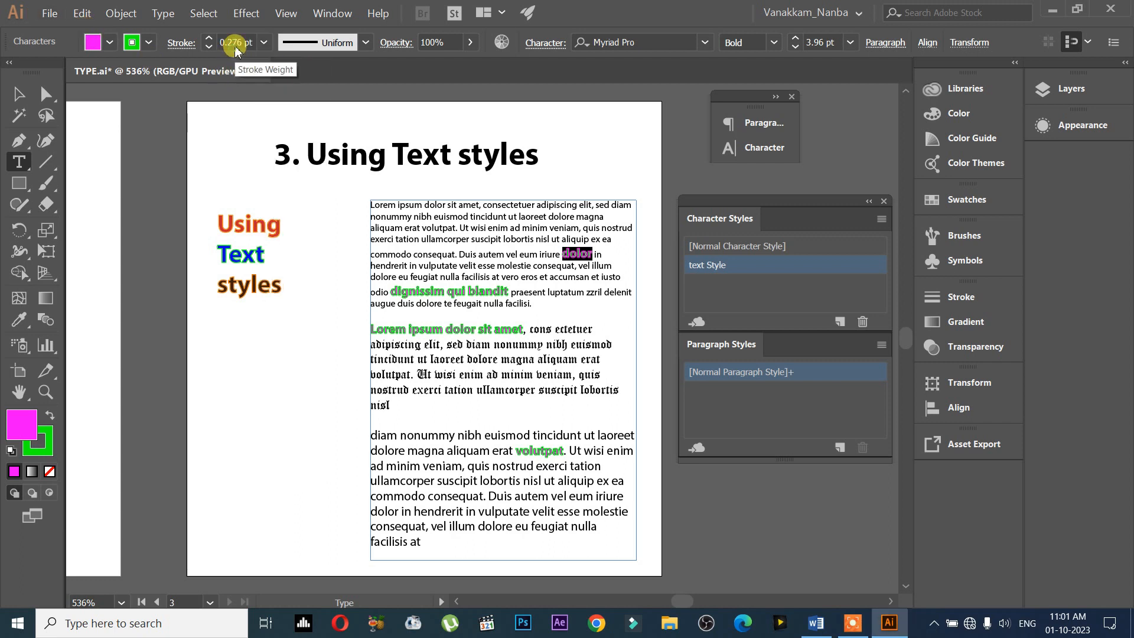
key("BackSpace")
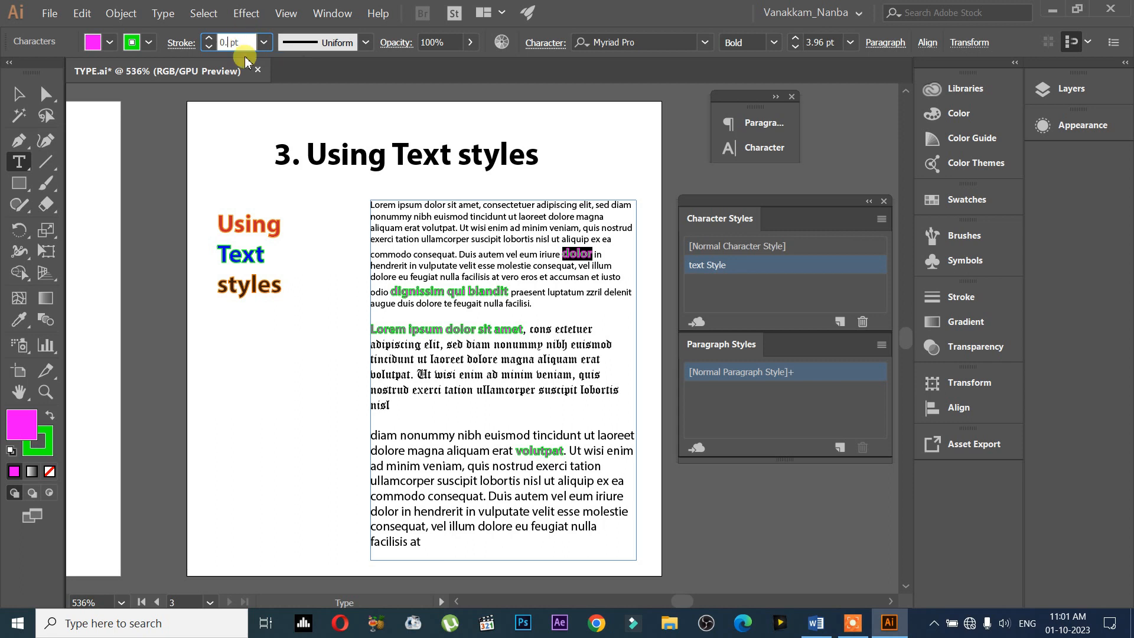
type("1")
key("Return")
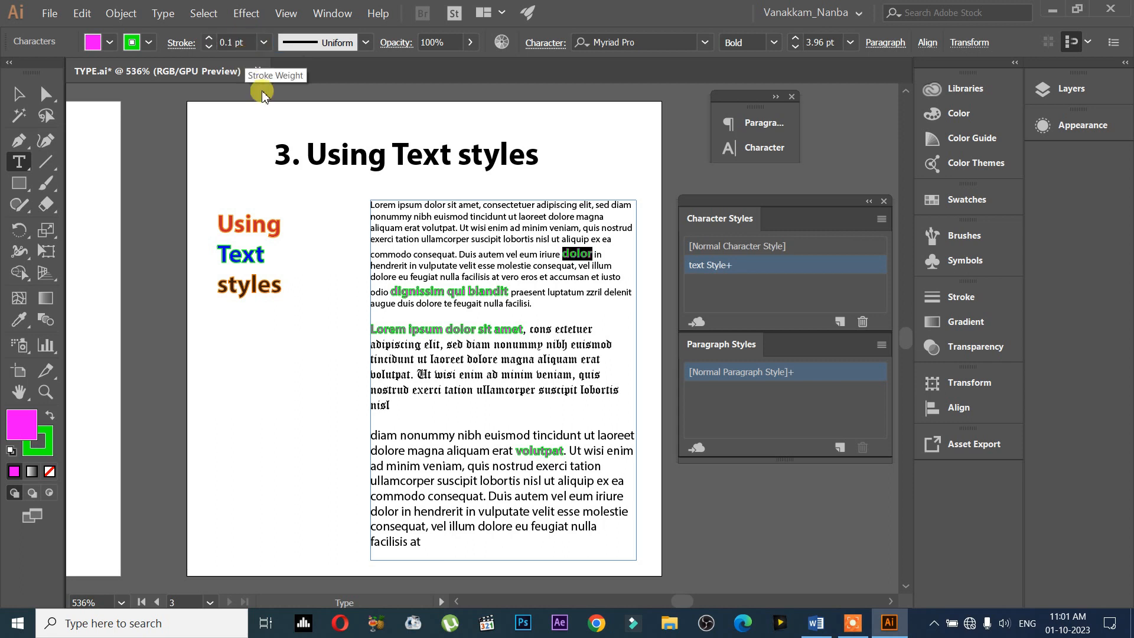
left_click(881, 219)
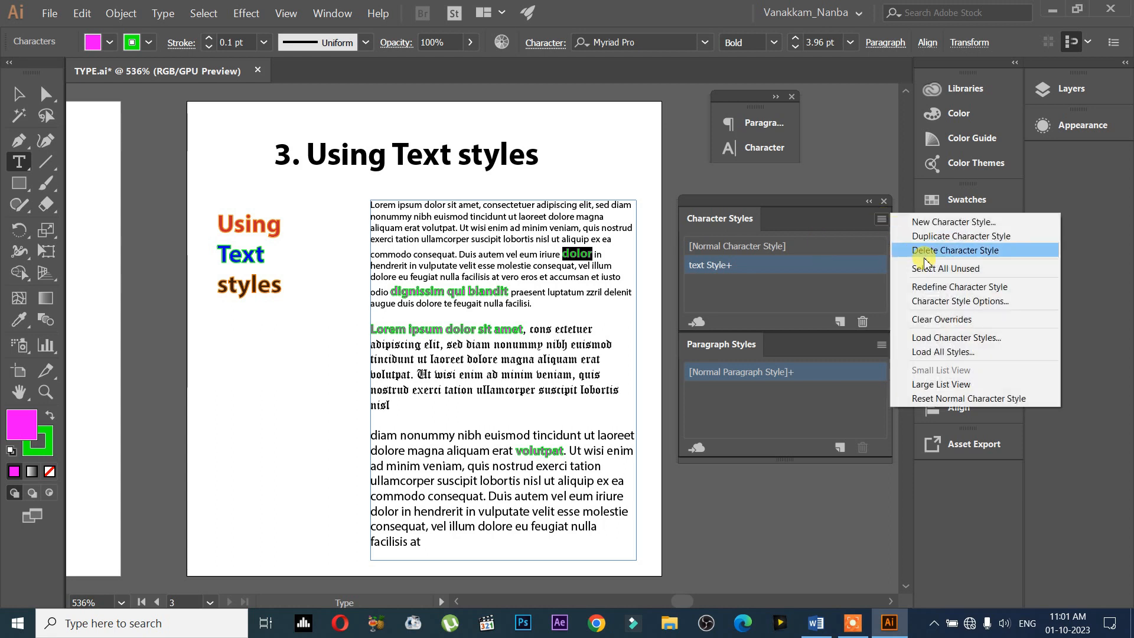
left_click(939, 288)
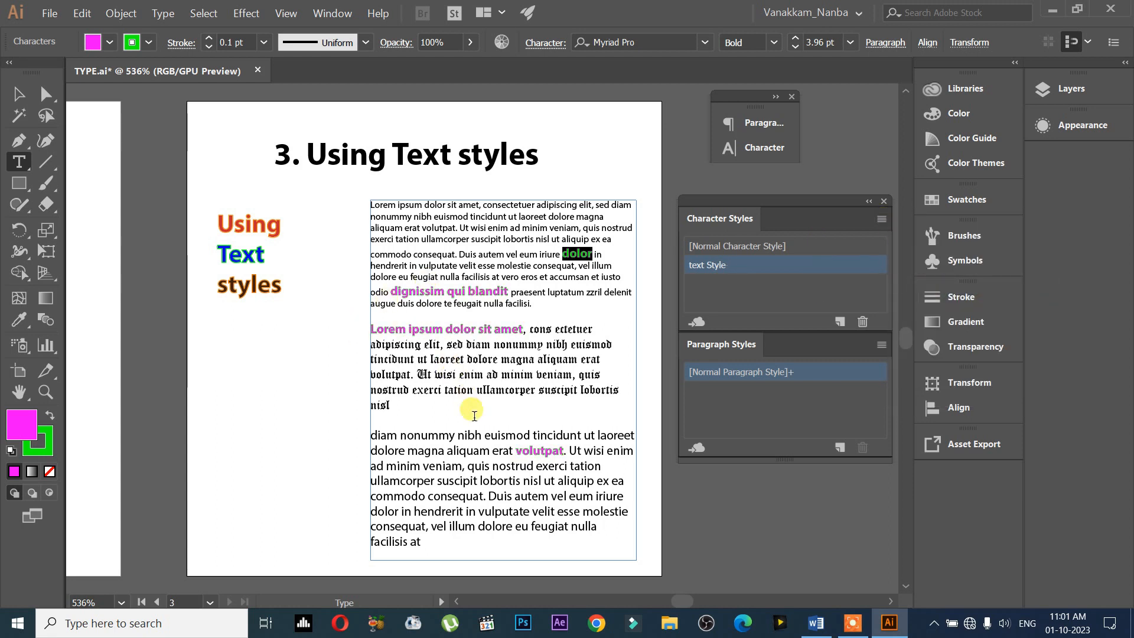
Step: Check the character style and available style commands for "sit amet" in the second paragraph, and leave text editing
left_click(522, 340)
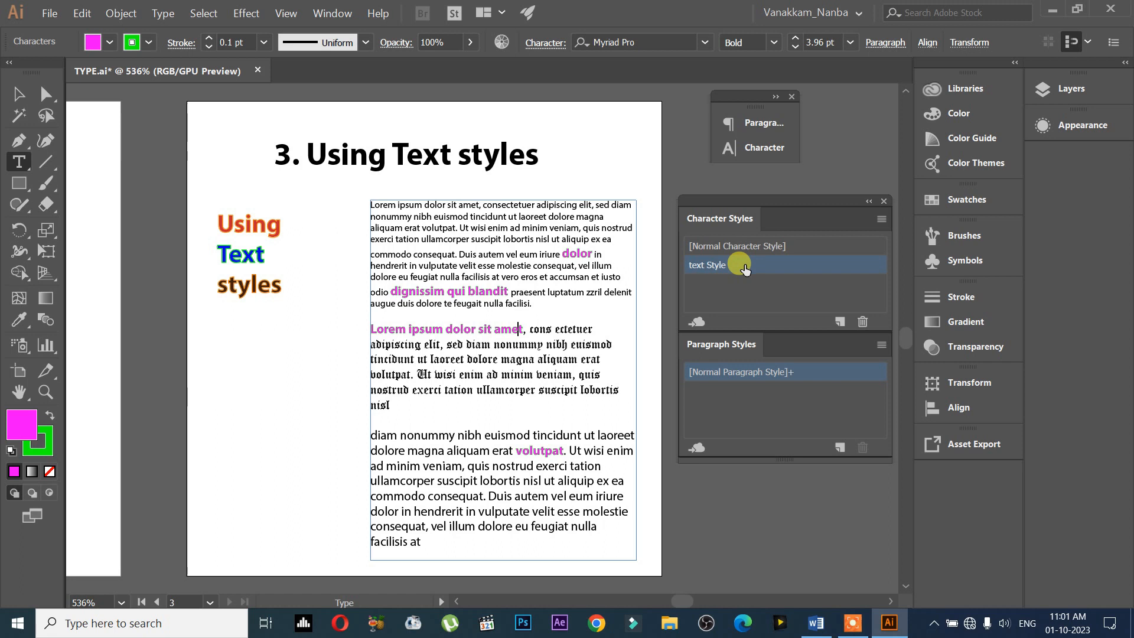
left_click_drag(478, 329, 524, 329)
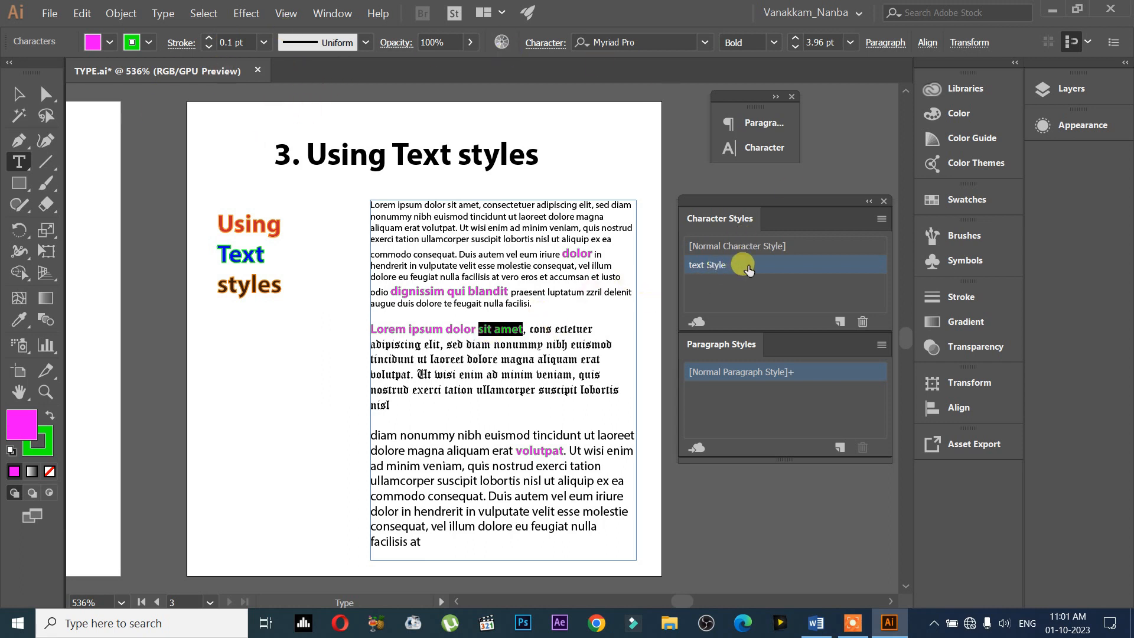
left_click(881, 219)
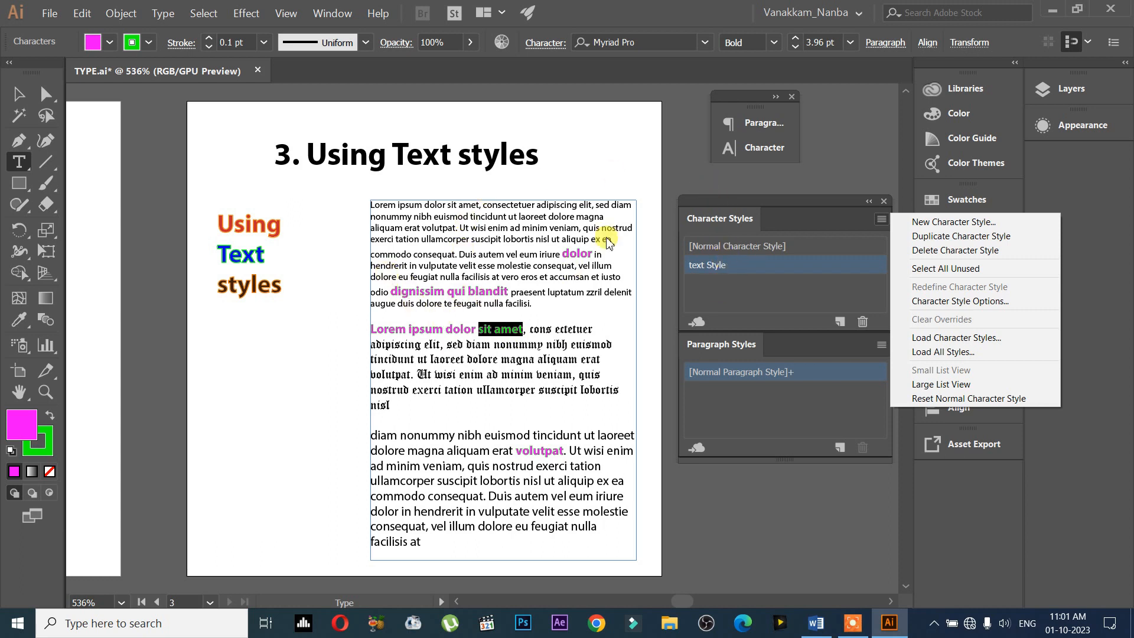
left_click(738, 290)
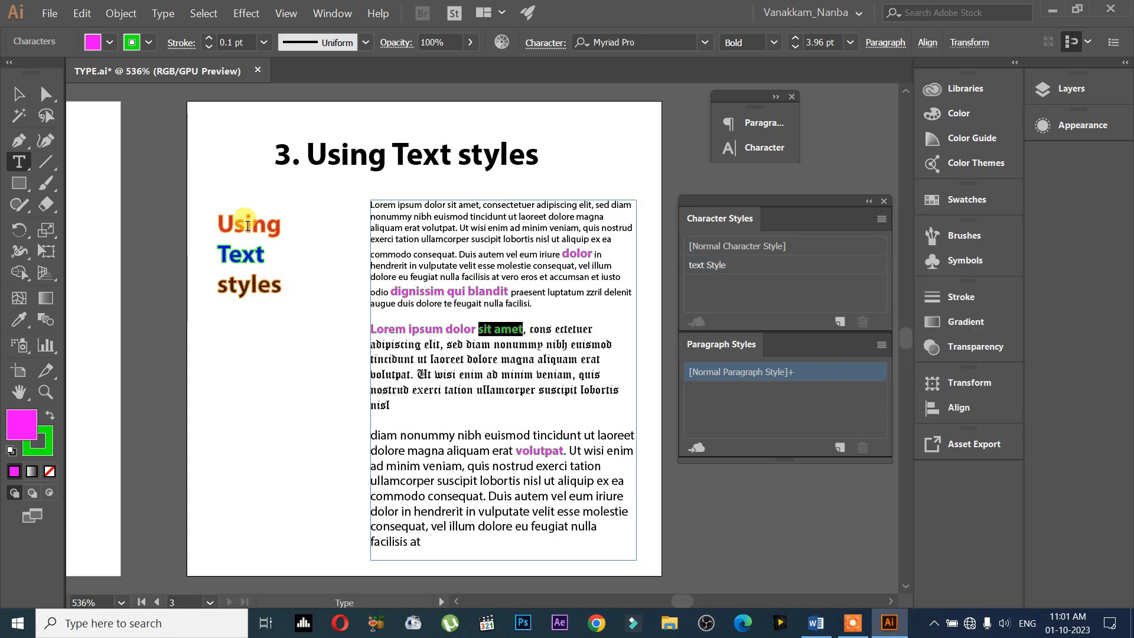
key("Escape")
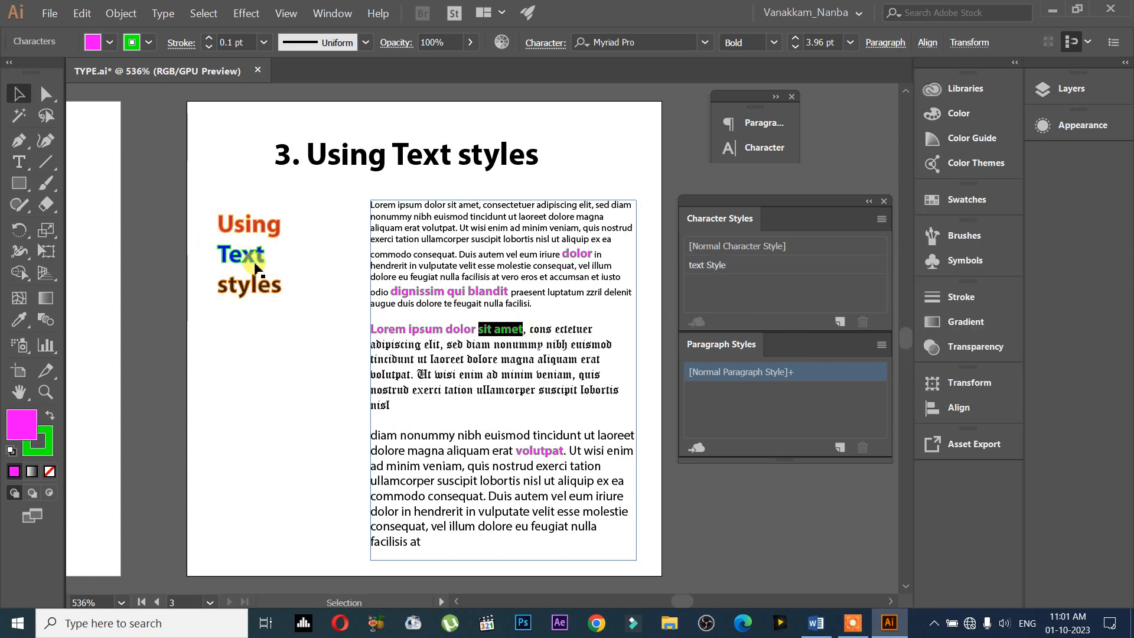
Step: Create a new paragraph style from the lorem ipsum text frame and apply Paragraph Style 1 to the whole frame
left_click(255, 264)
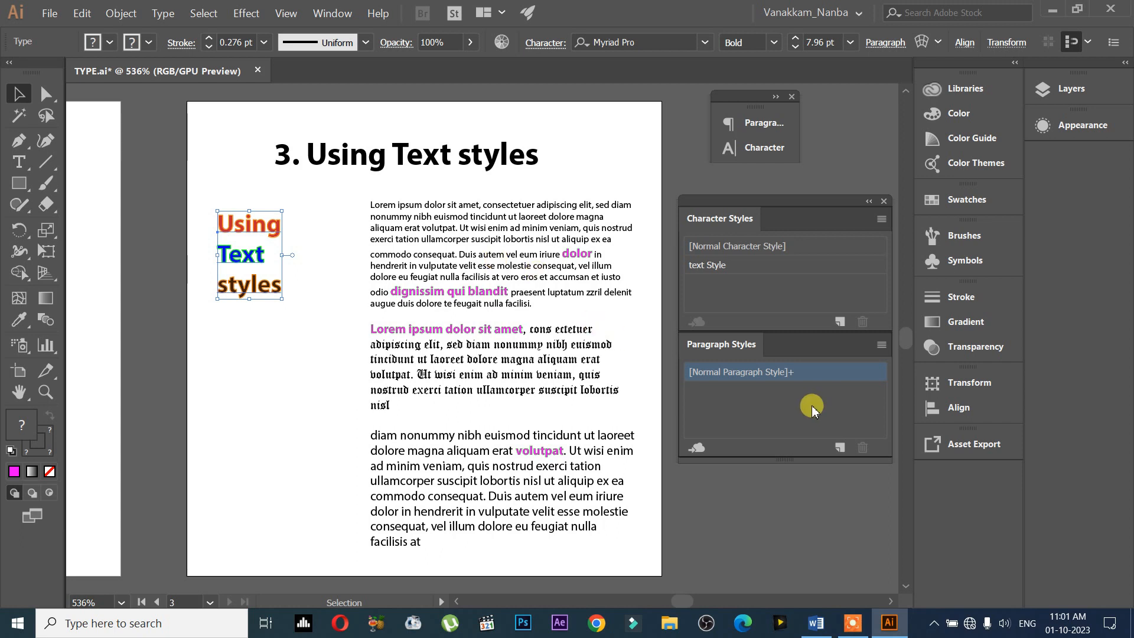
left_click(539, 359)
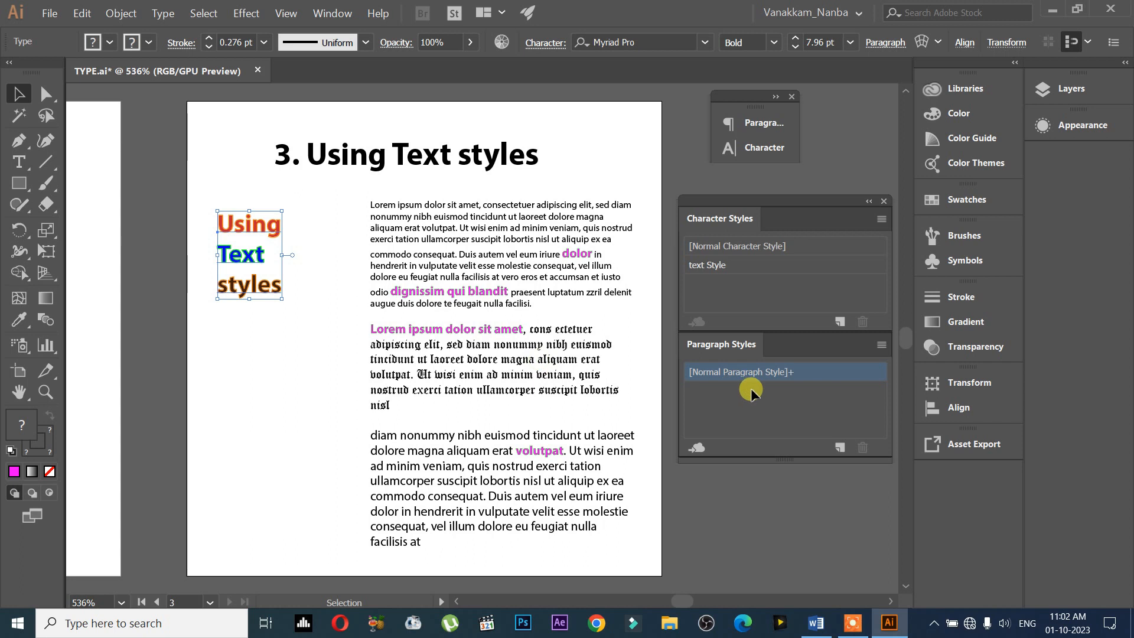
left_click(841, 452)
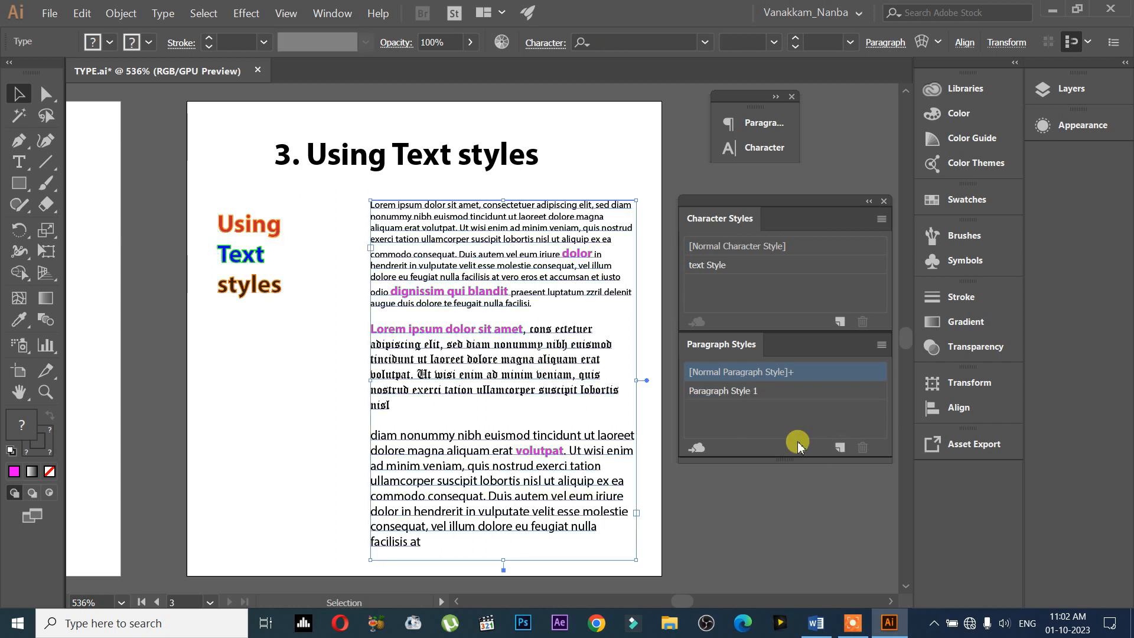
double_click(577, 377)
key("Escape")
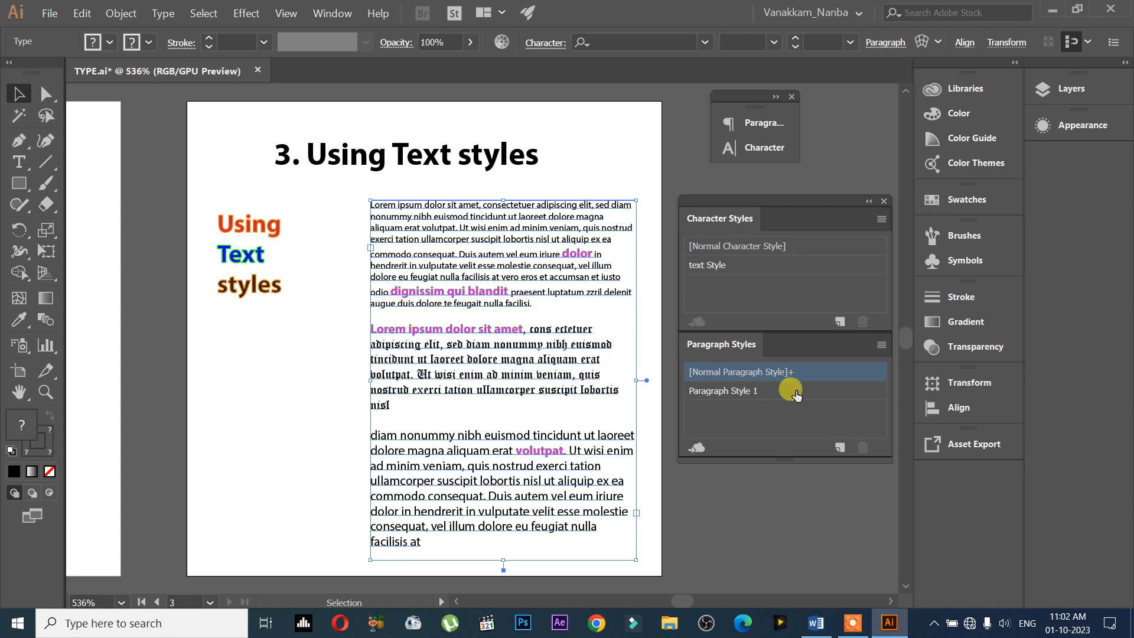
left_click(745, 390)
Step: Create another paragraph style from the colored "Using Text styles" text and apply it to the lorem ipsum frame
left_click(236, 245)
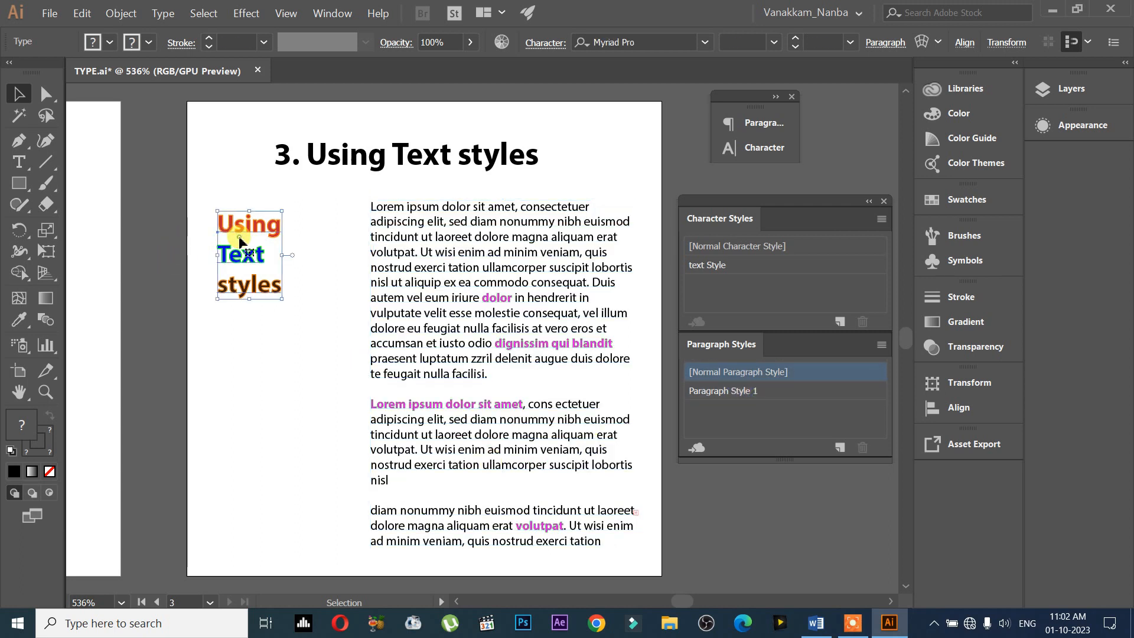
left_click(839, 448)
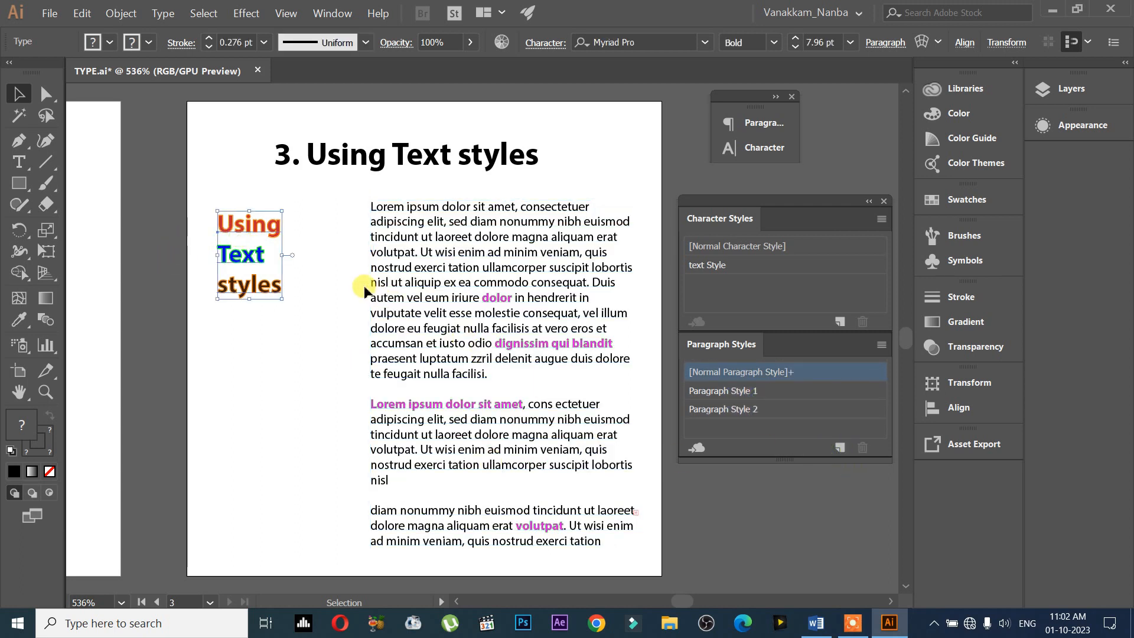
left_click(422, 292)
left_click(813, 408)
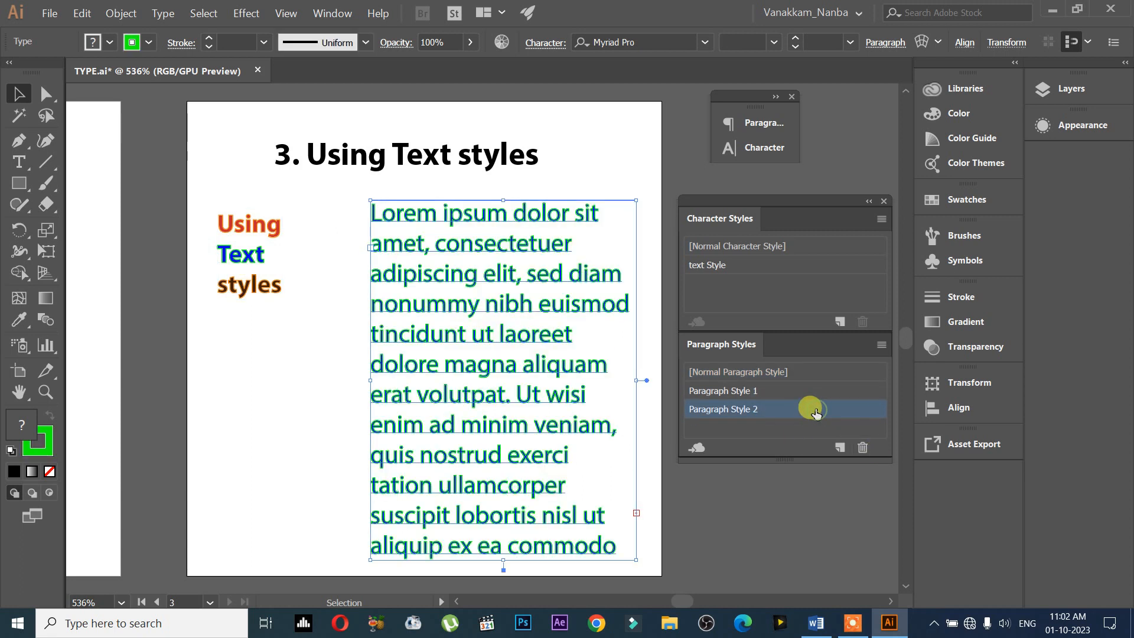
Step: Undo the last paragraph style application and reapply Paragraph Style 2 to the lorem ipsum frame
double_click(517, 376)
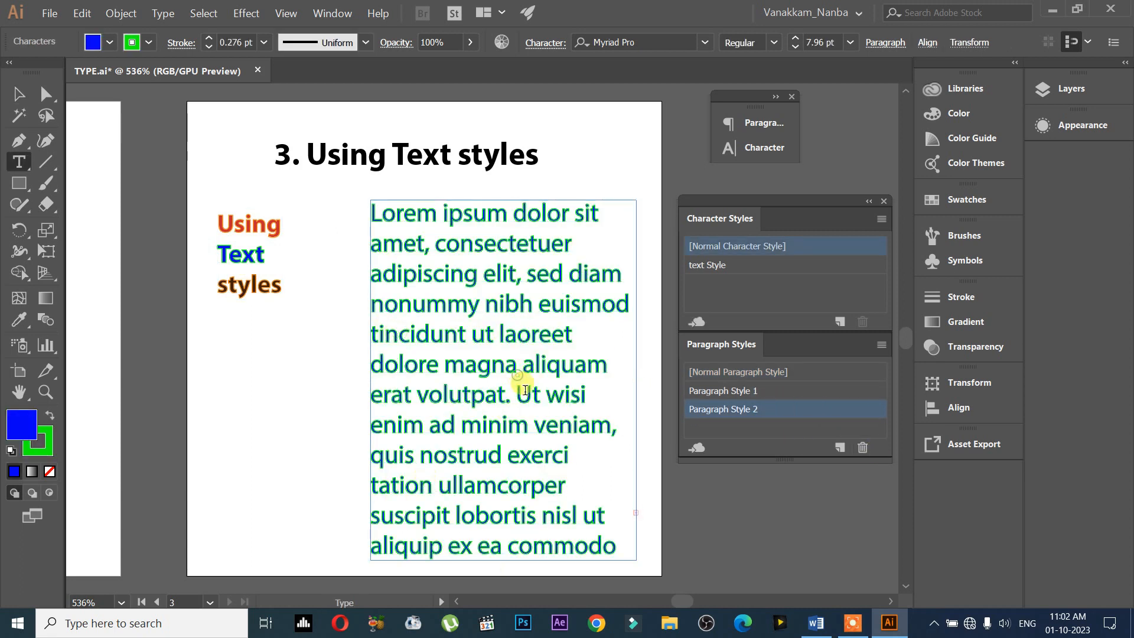
key("ctrl+z")
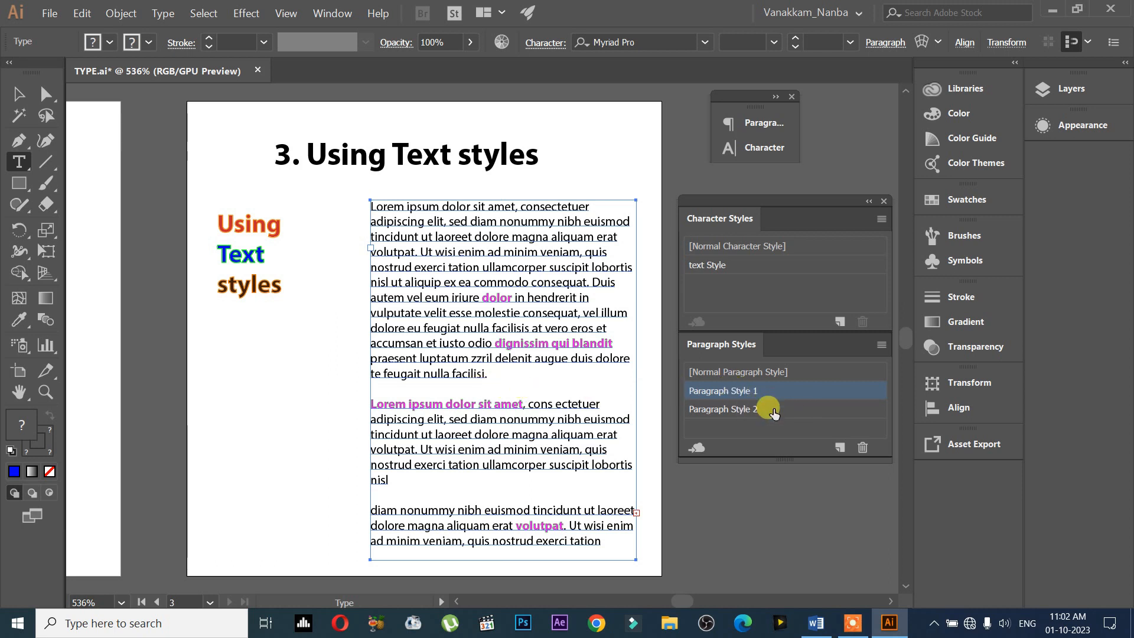
left_click(813, 411)
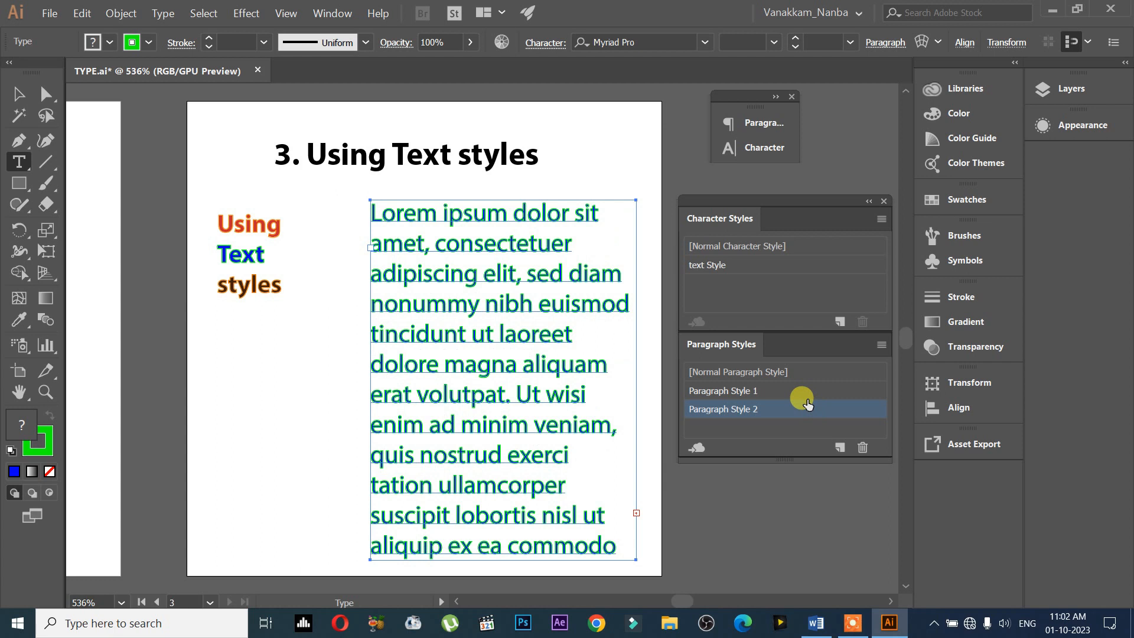
Step: Open the options of Paragraph Style 2 and look through the categories from Basic Character Formats to OpenType Features
double_click(798, 409)
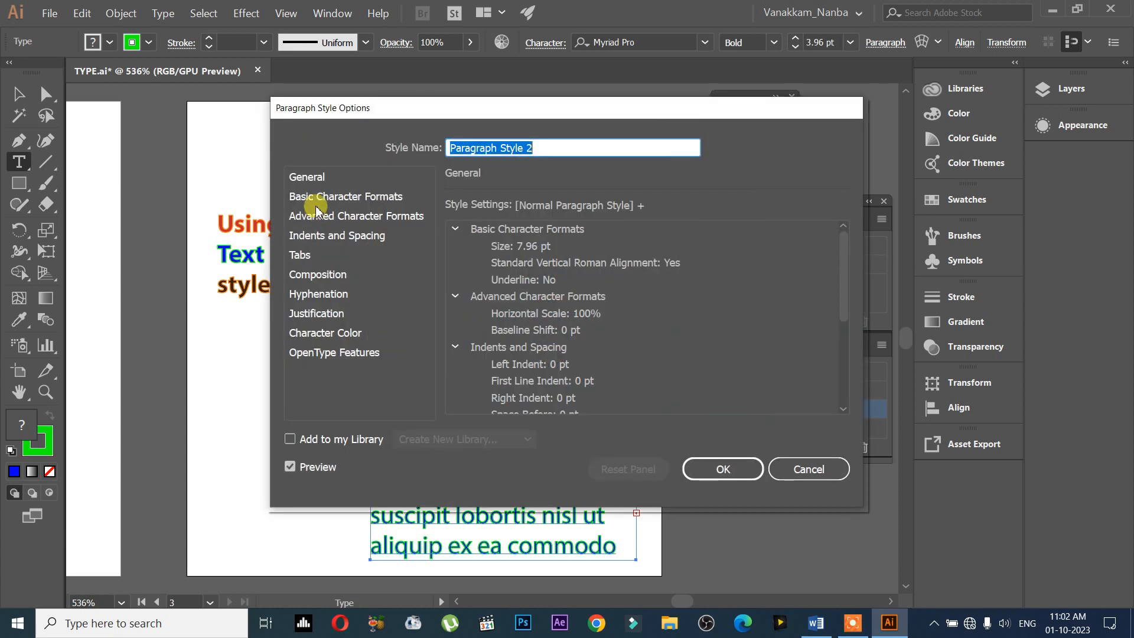
left_click(319, 200)
left_click(330, 215)
left_click(330, 235)
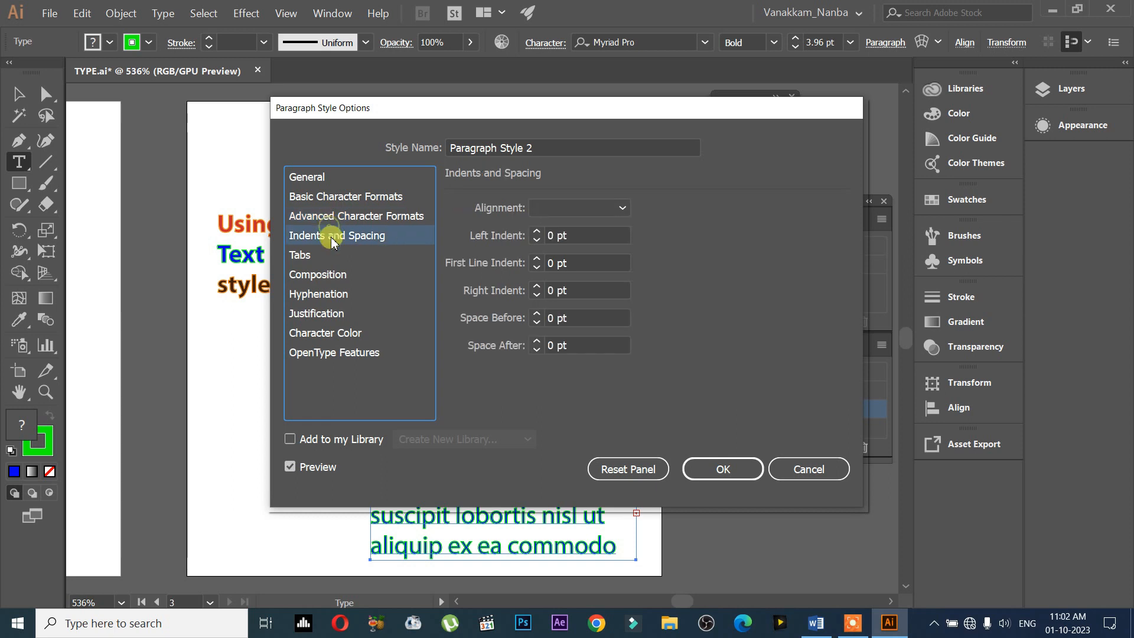
left_click(334, 254)
left_click(330, 274)
left_click(332, 294)
left_click(334, 313)
left_click(337, 332)
left_click(347, 353)
Step: Review Paragraph Style 2's settings from Character Color back to Basic Character Formats and cancel the options
left_click(353, 333)
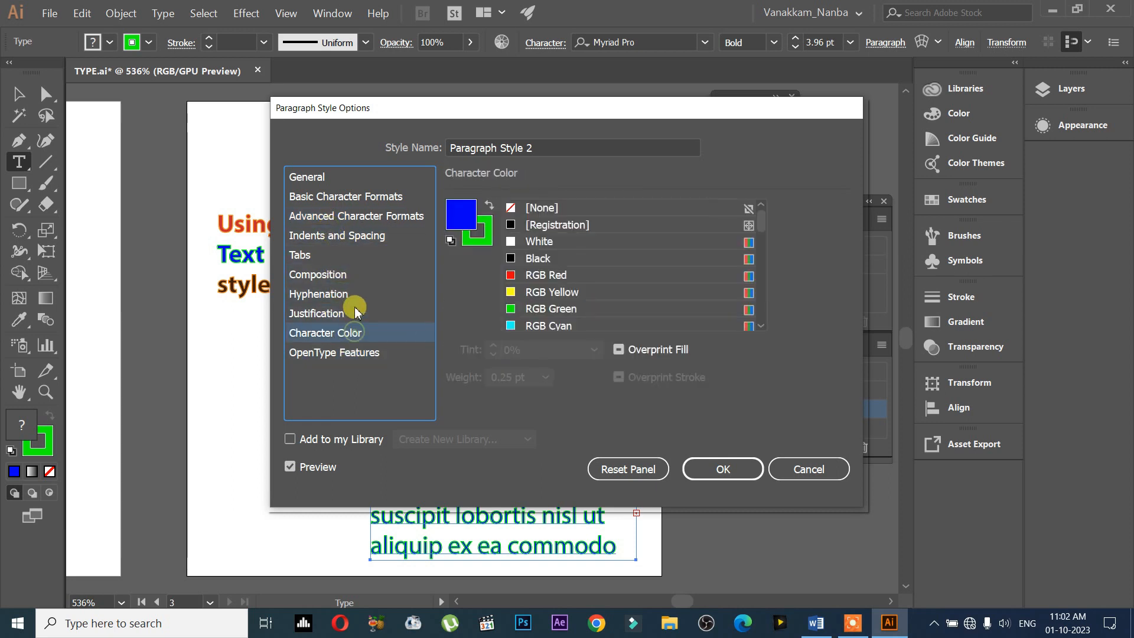
left_click(352, 312)
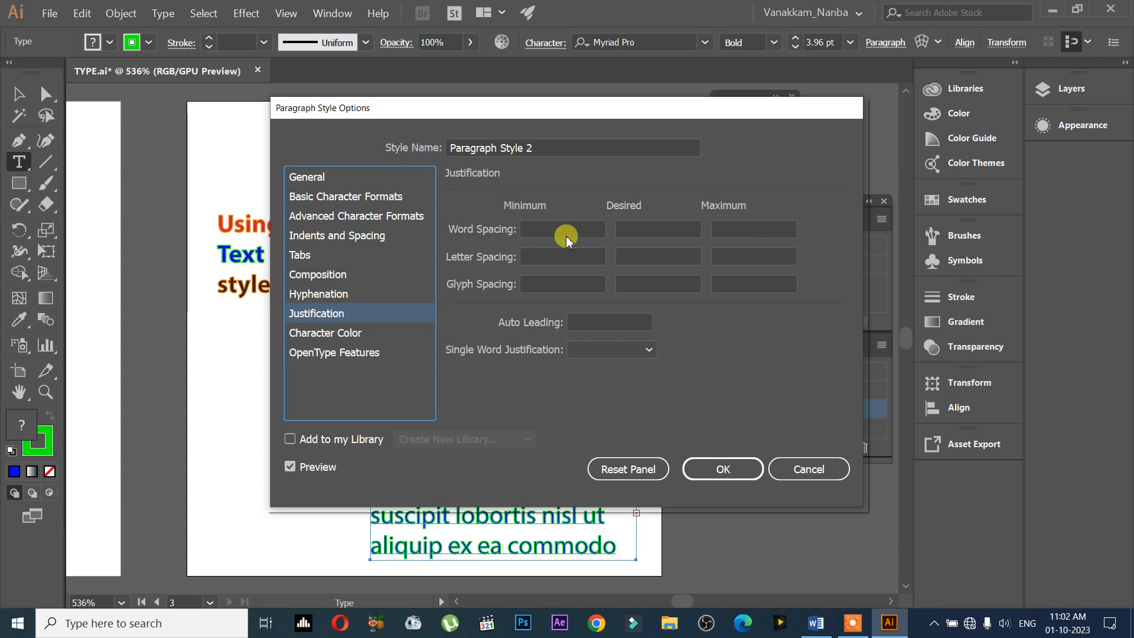
left_click(350, 297)
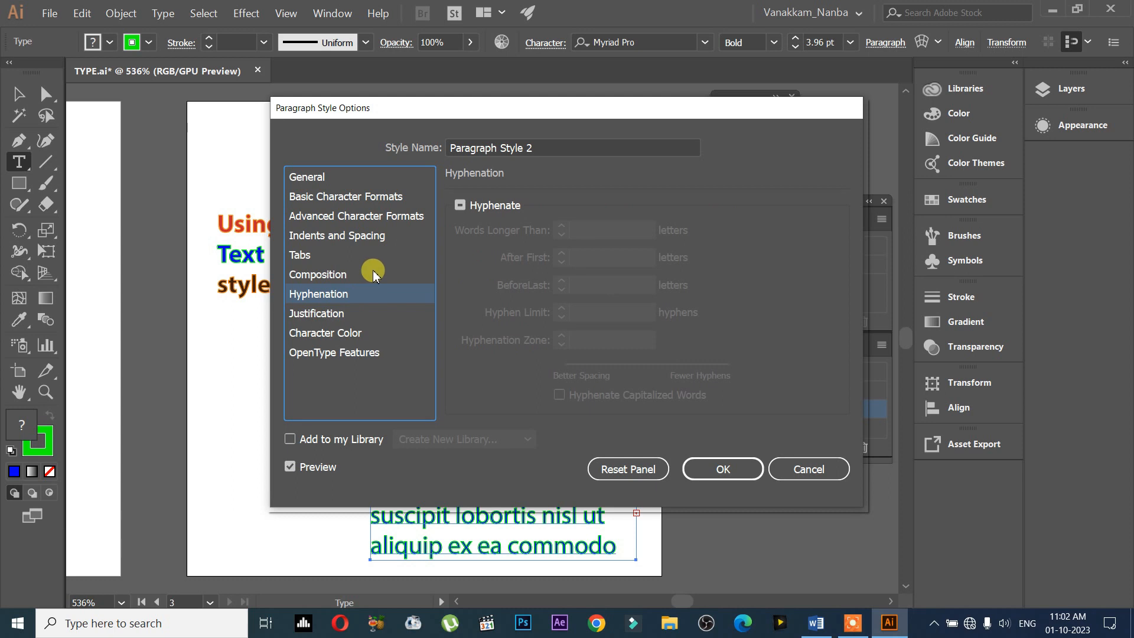
left_click(361, 277)
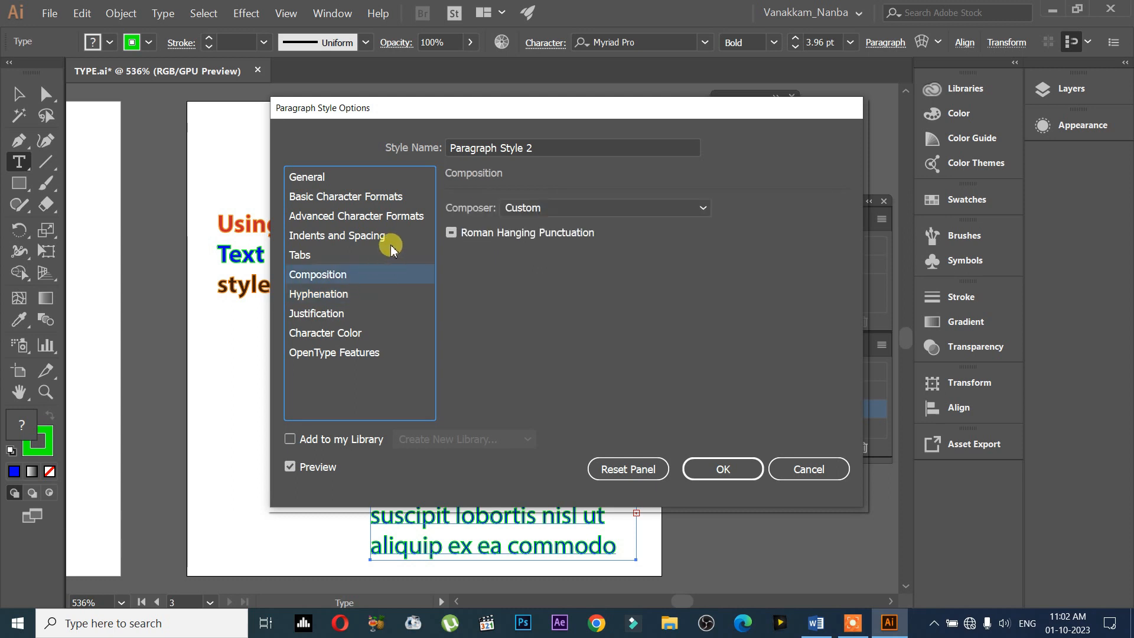
left_click(376, 256)
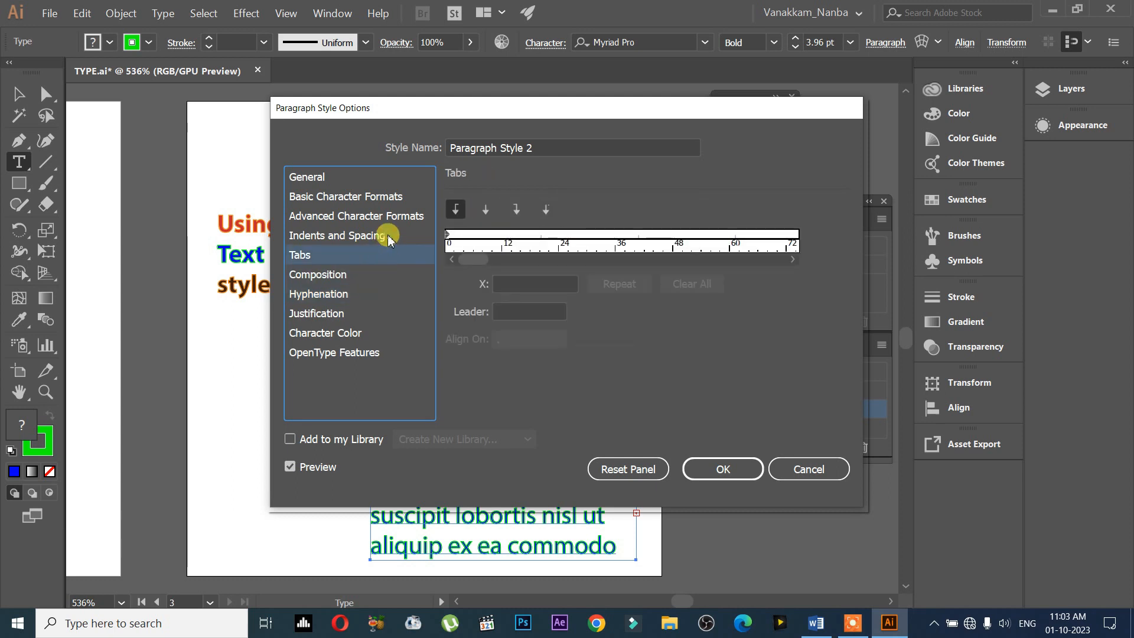
left_click(389, 236)
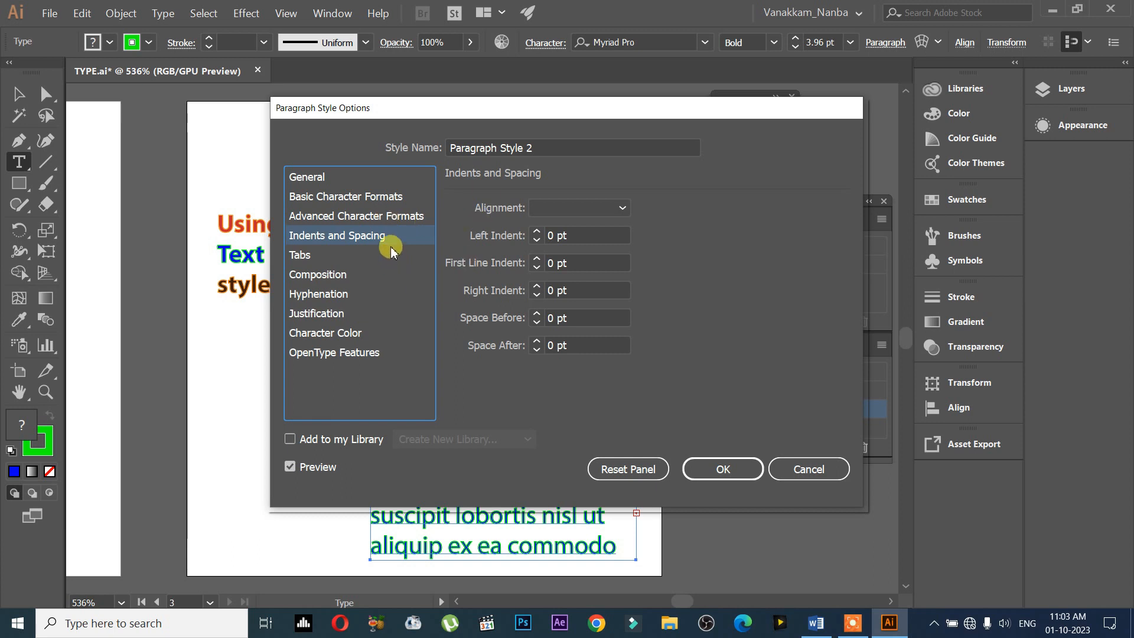
left_click(403, 217)
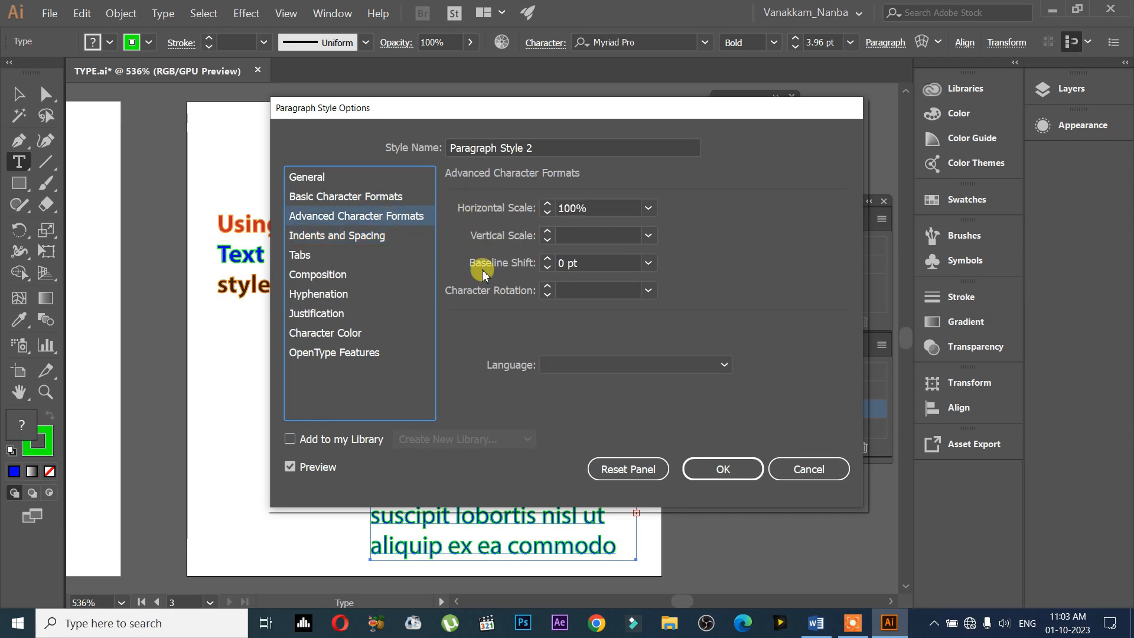
left_click(363, 201)
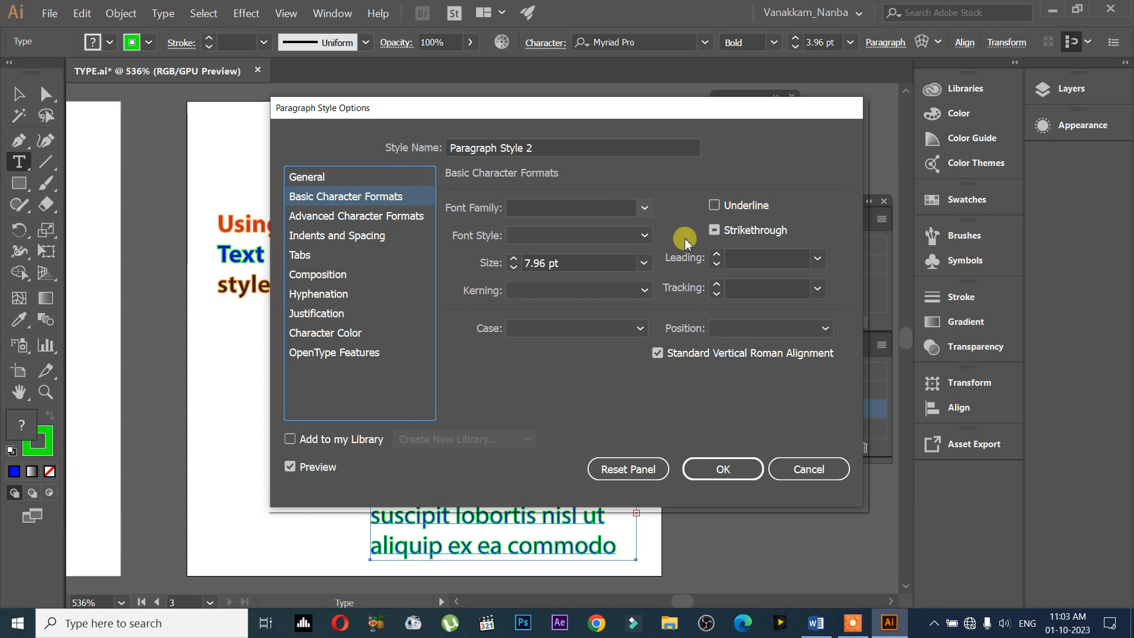
left_click(804, 466)
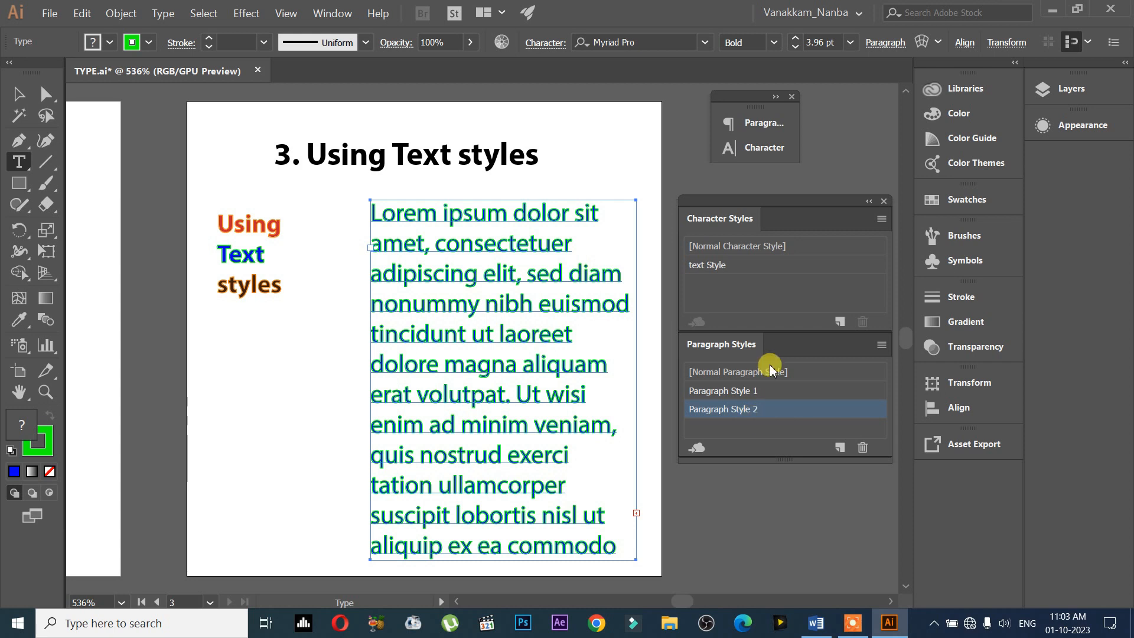
Step: Alternate the lorem ipsum frame between Paragraph Style 1 and Paragraph Style 2, ending with Paragraph Style 1 applied
left_click(761, 390)
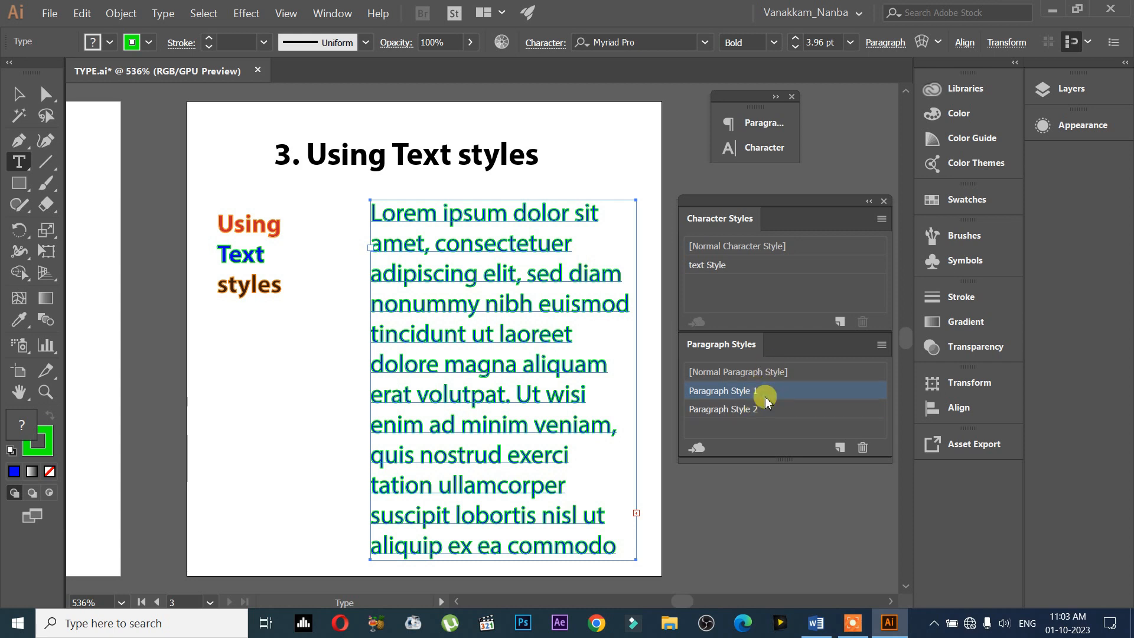
left_click(737, 412)
scroll(484, 402, "down", 1)
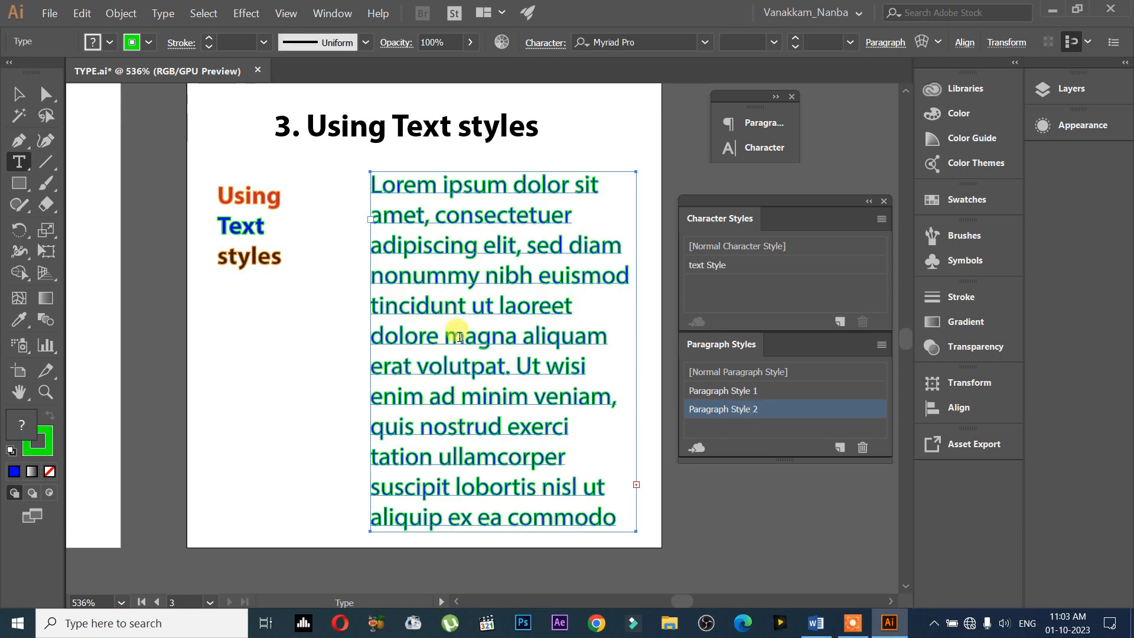
scroll(456, 324, "up", 2)
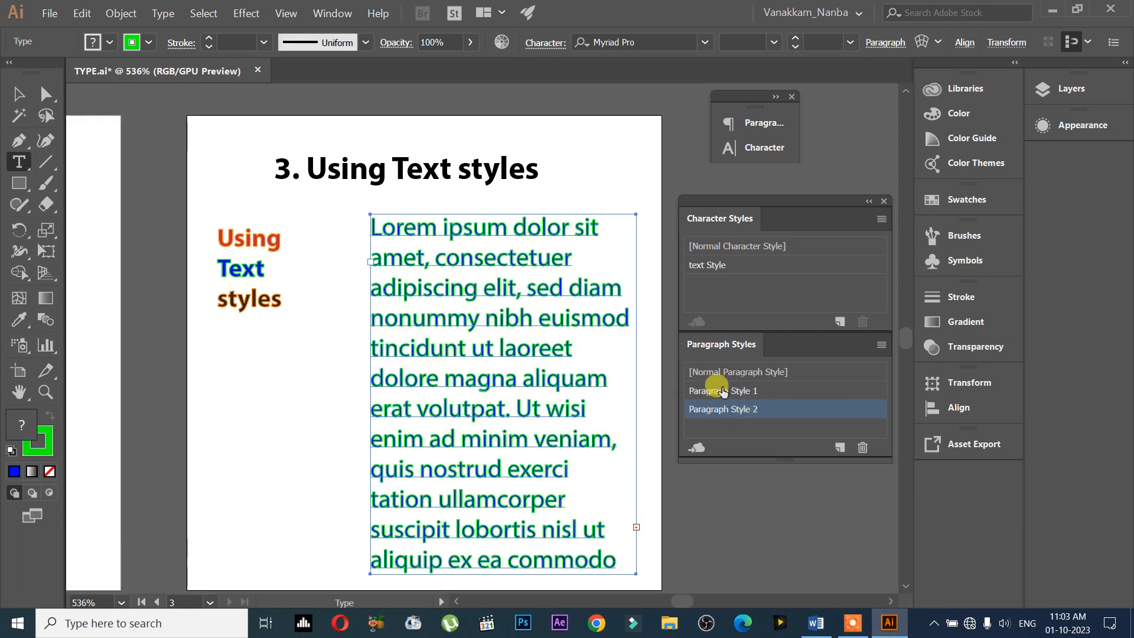
left_click(745, 391)
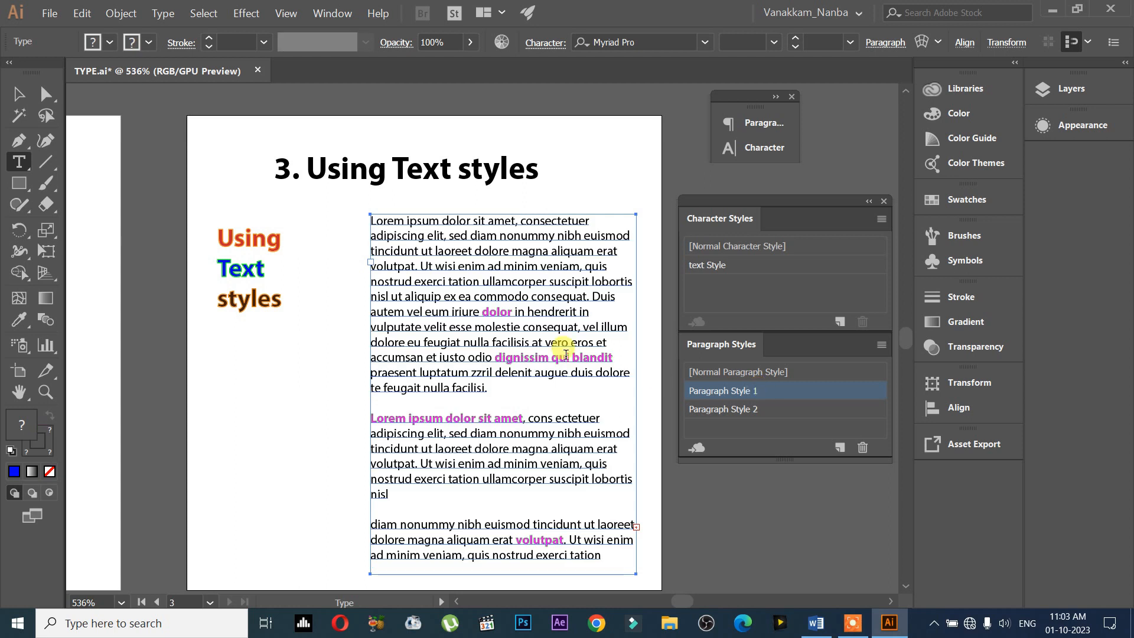
Step: Check the character and paragraph styles of the lorem ipsum text and the colored word "Text", and leave text editing
left_click(539, 284)
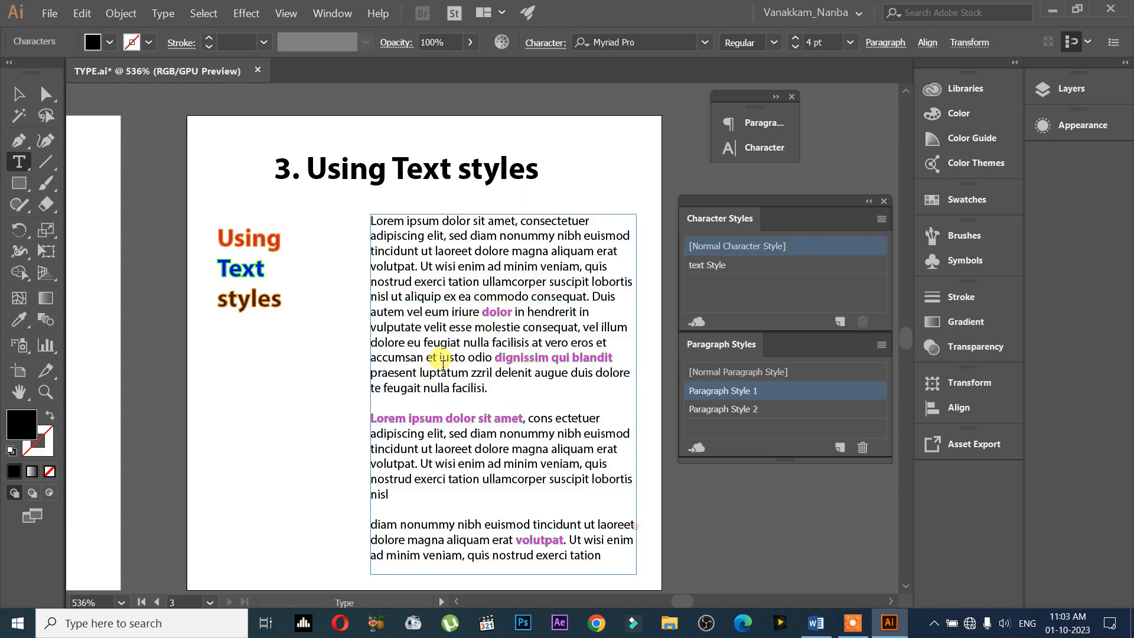
left_click(251, 259)
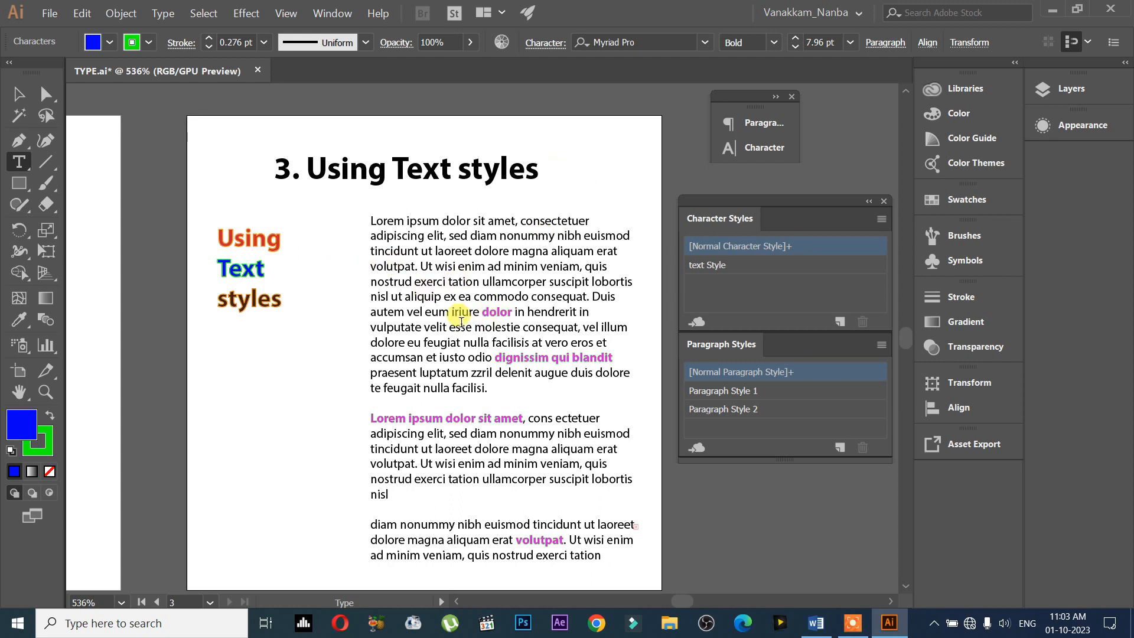
key("Escape")
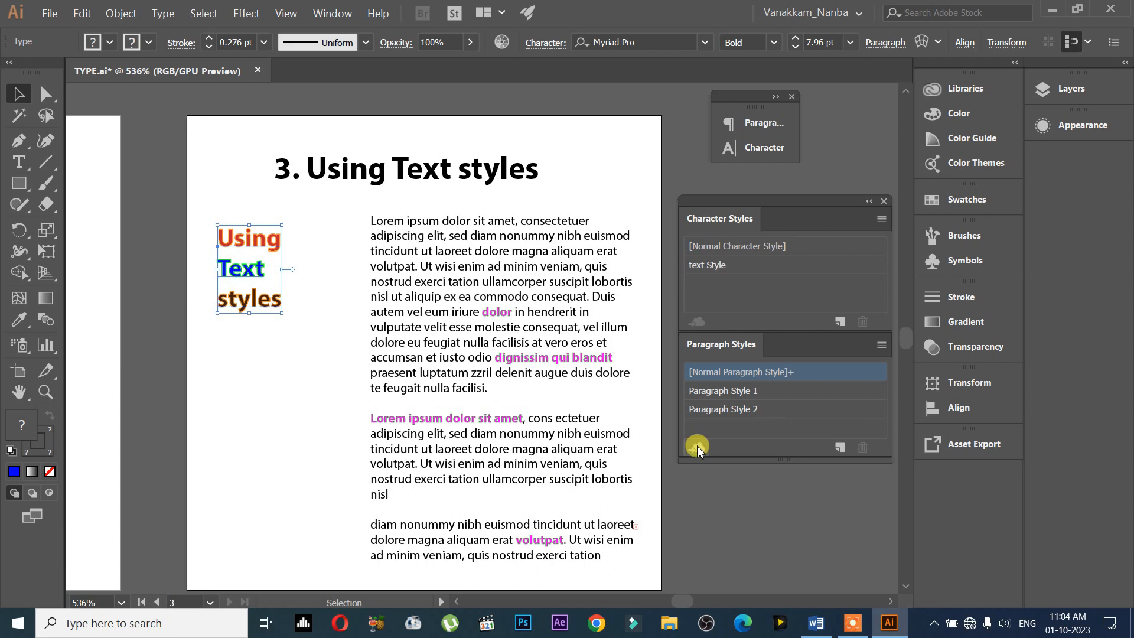
Step: Save the TYPE.ai document
left_click(59, 17)
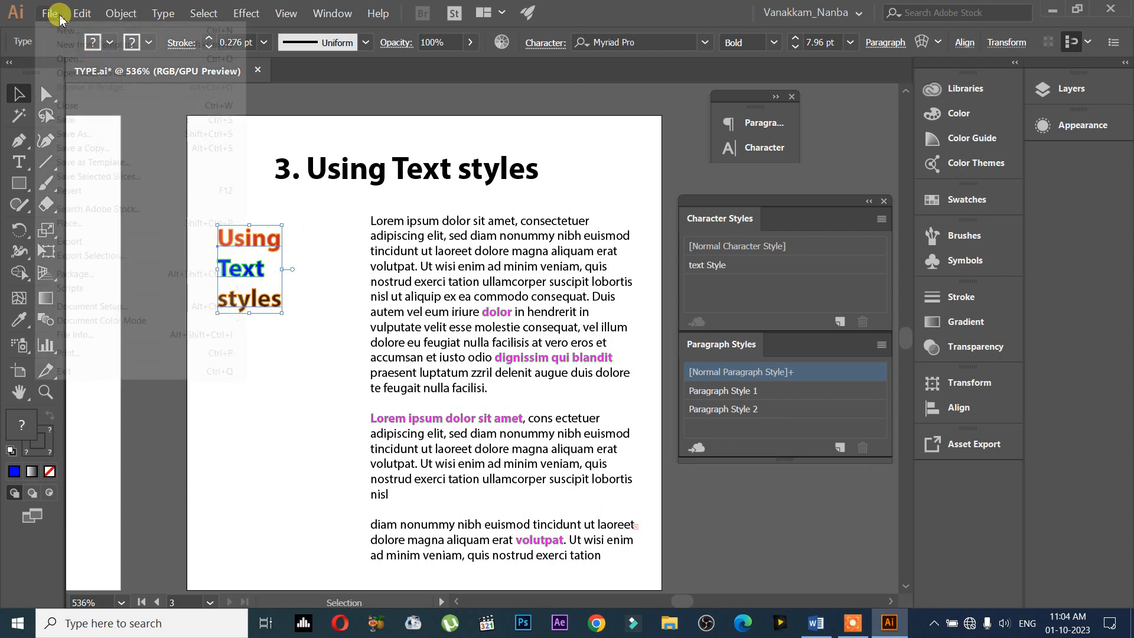
left_click(82, 119)
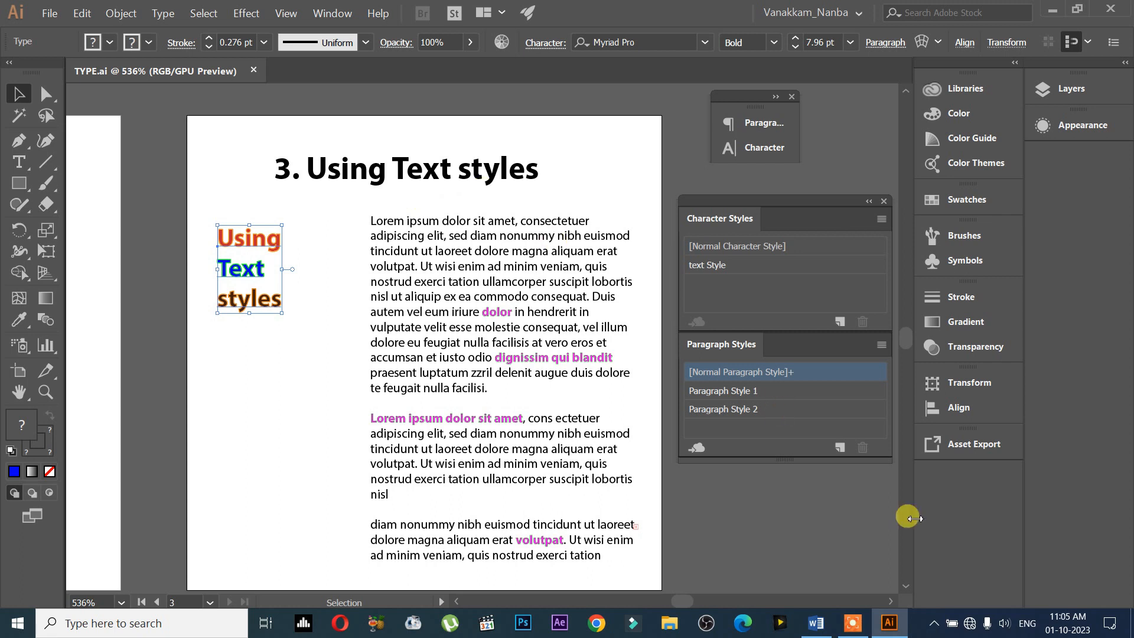
Step: Switch to the Word topic list and replace the green highlight on "Using Text styles" with yellow
left_click(815, 623)
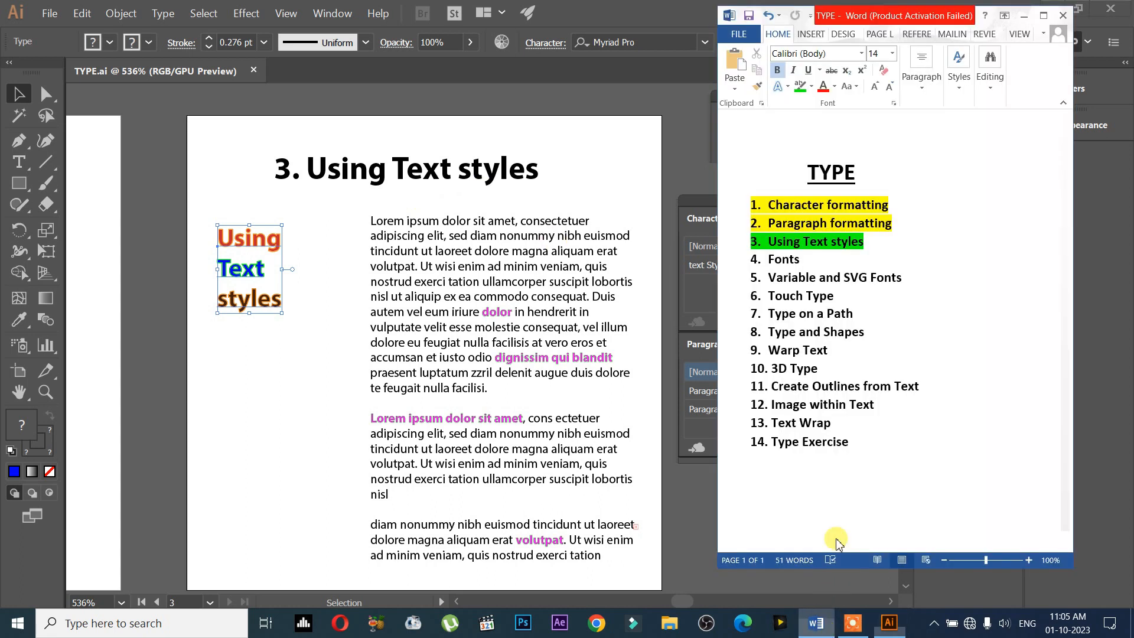
left_click_drag(876, 243, 734, 240)
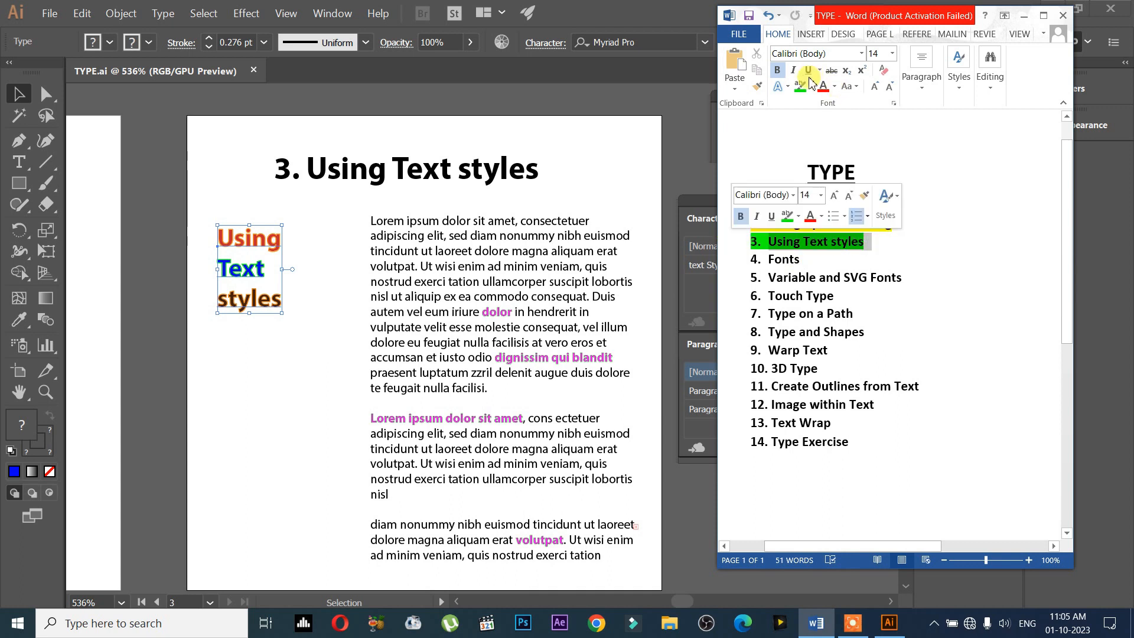
left_click(862, 263)
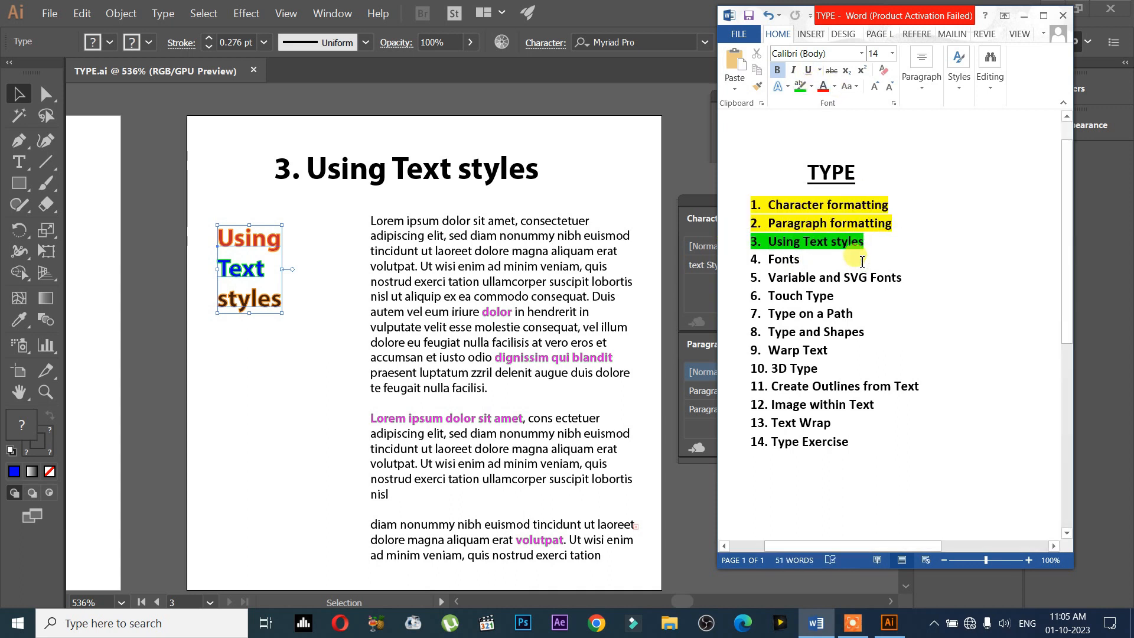
key("ctrl+z")
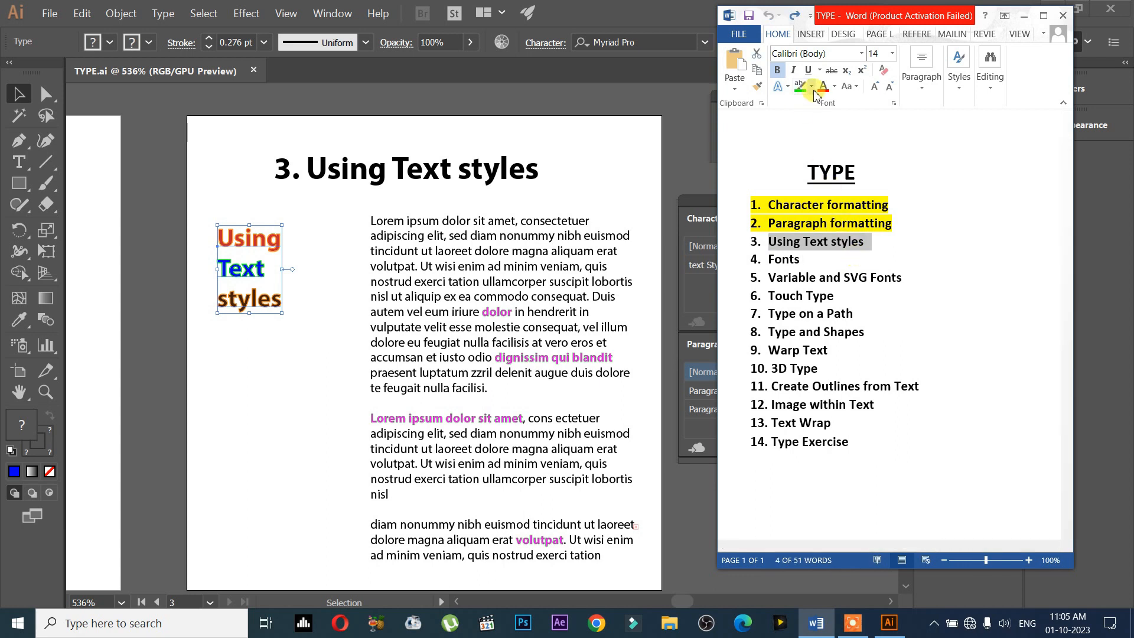
left_click(813, 89)
left_click(912, 249)
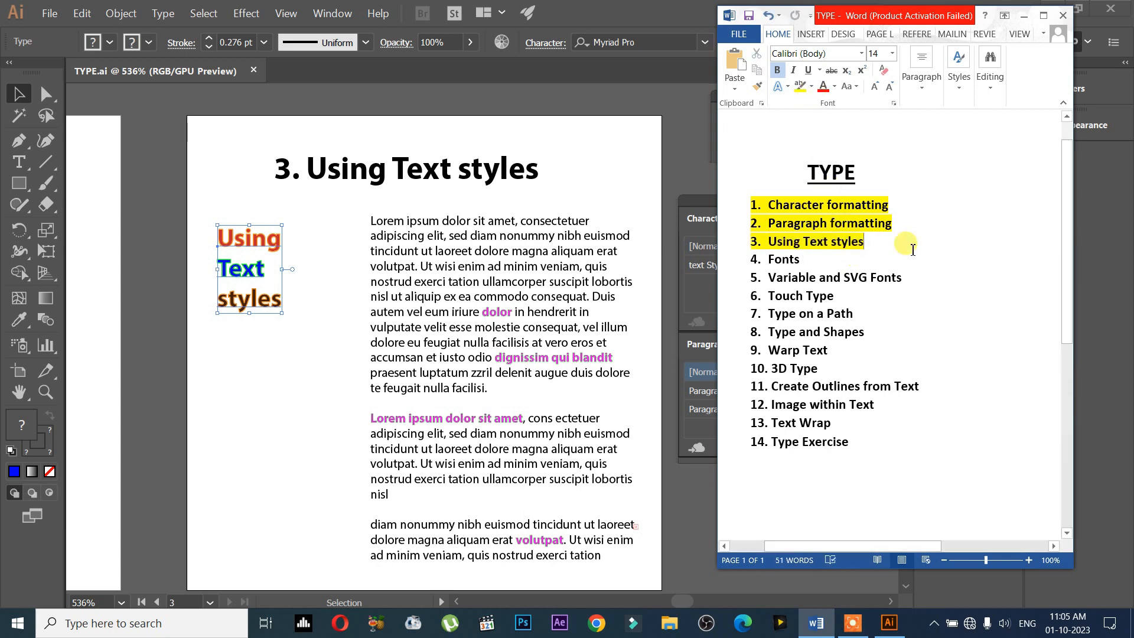